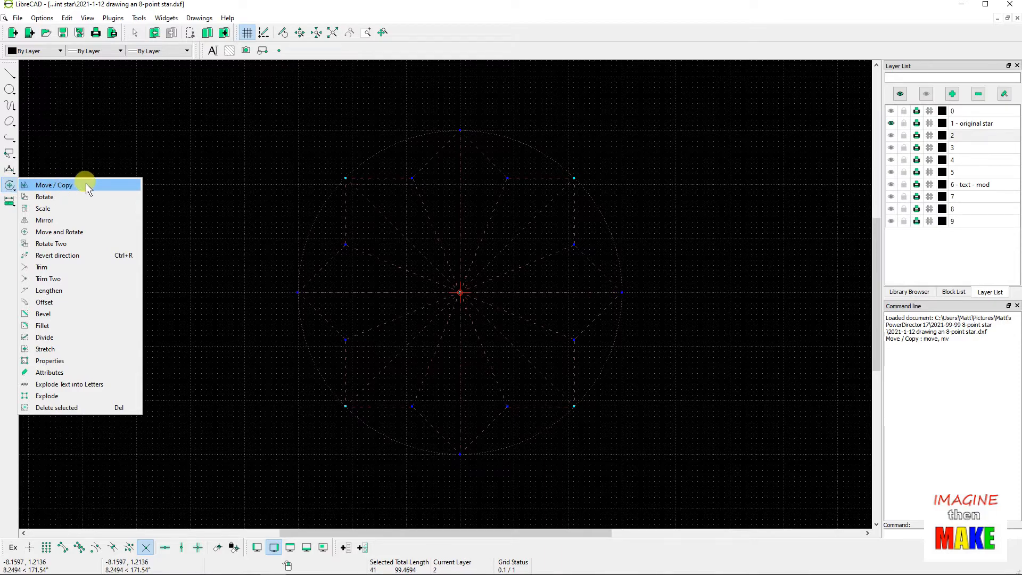
Copy the selected star in place onto the current layer, using its centre as reference and target point and keeping the original.
{"action": "left_click", "coordinate": [85, 183]}
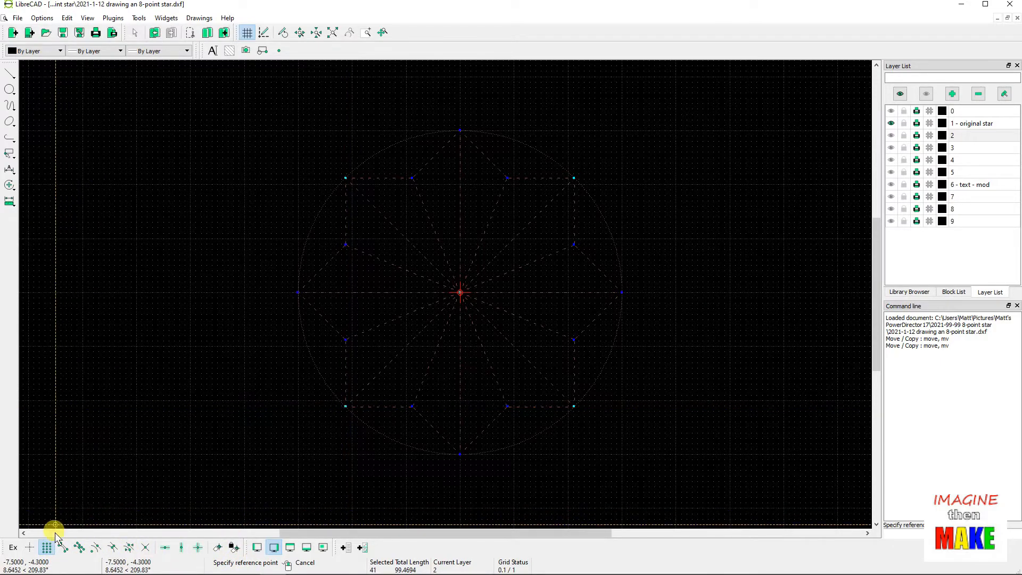
{"action": "left_click", "coordinate": [47, 547]}
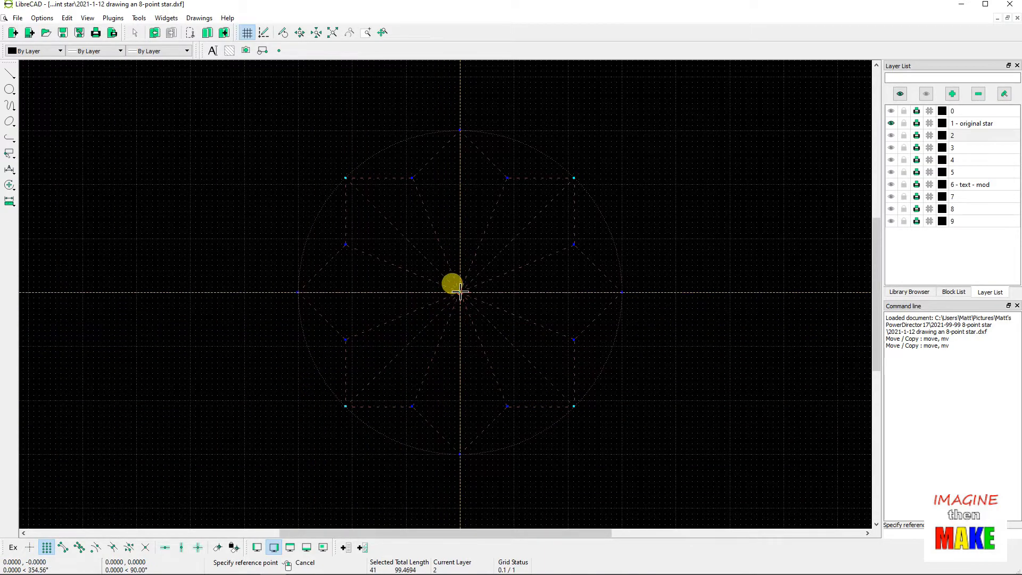
{"action": "left_click", "coordinate": [461, 292]}
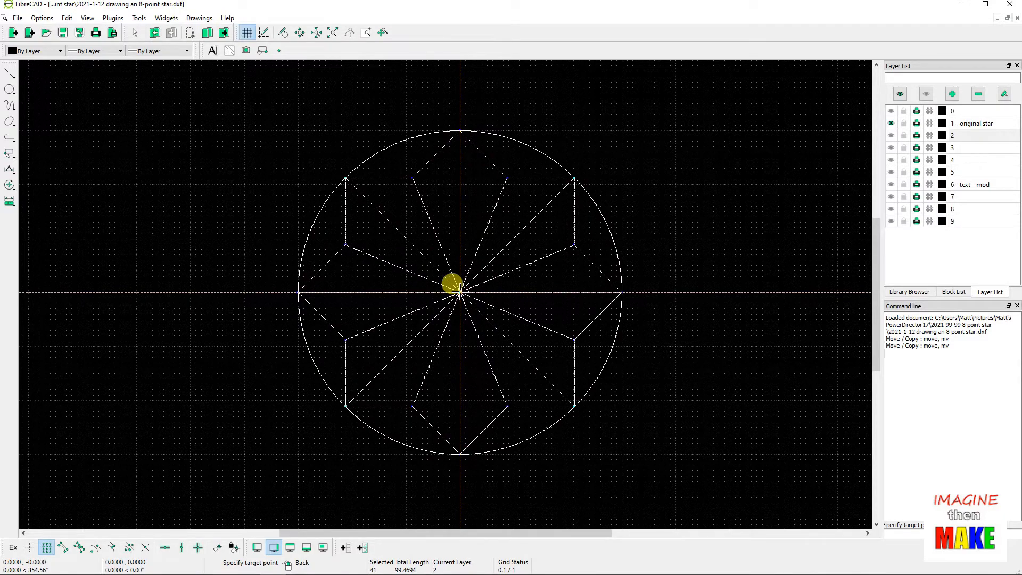
{"action": "left_click", "coordinate": [460, 292]}
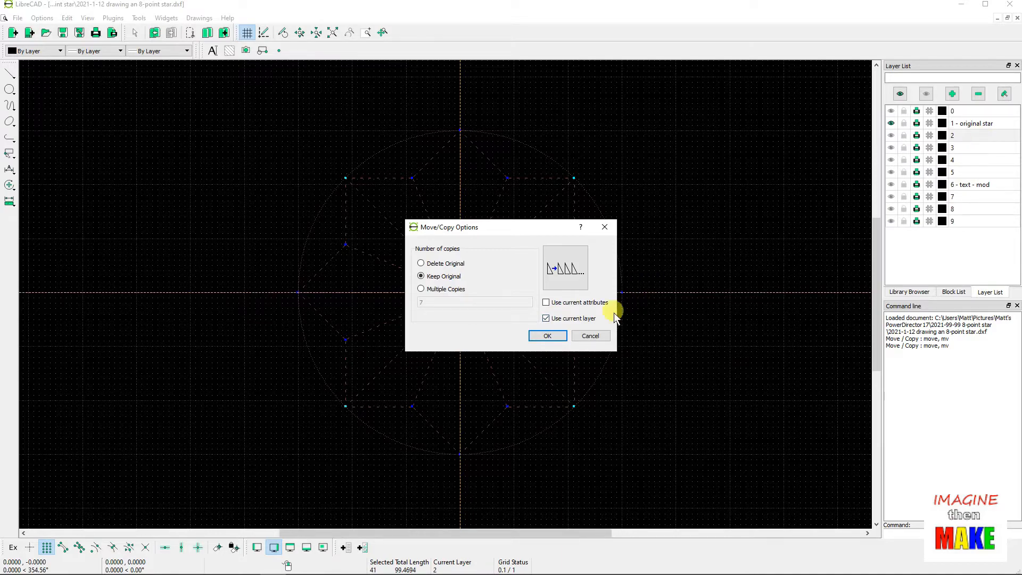
{"action": "left_click", "coordinate": [556, 334]}
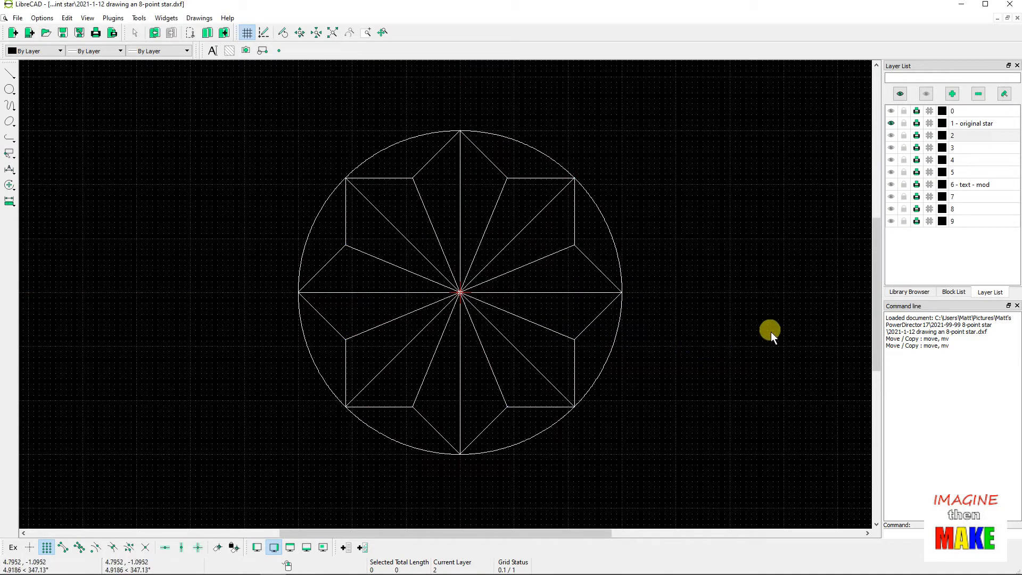
Compare layers "1 - original star" and 2 by switching their visibility, leaving layer 1 hidden and layer 2 shown.
{"action": "left_click", "coordinate": [891, 123]}
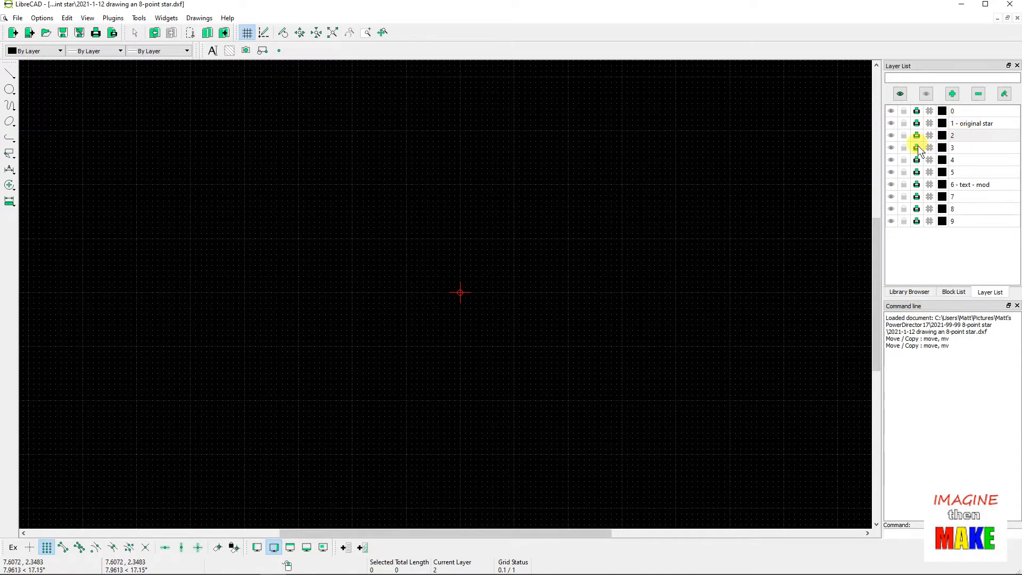
{"action": "left_click", "coordinate": [890, 135]}
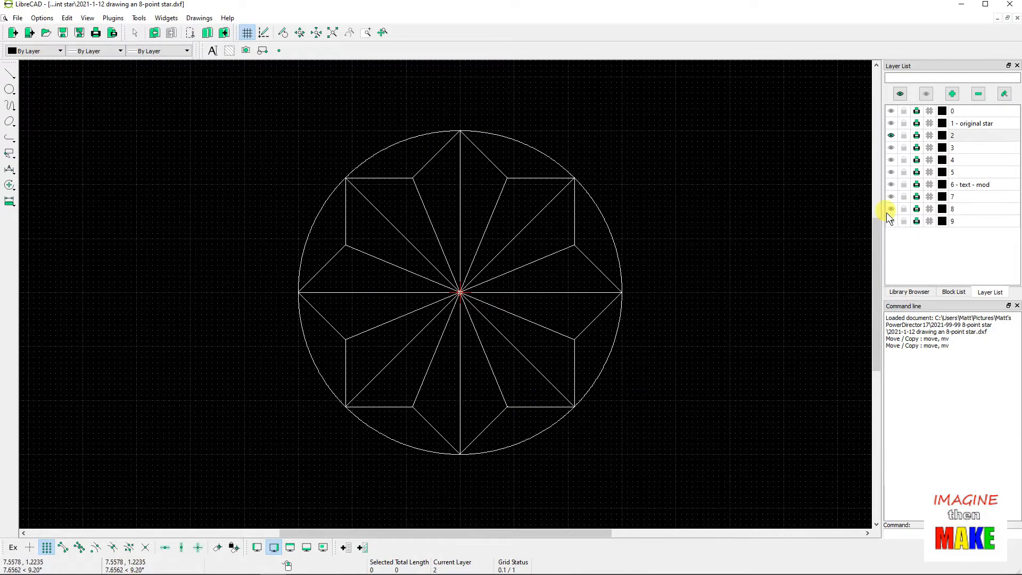
{"action": "left_click", "coordinate": [891, 135]}
{"action": "left_click", "coordinate": [891, 123]}
{"action": "left_click", "coordinate": [892, 123]}
{"action": "left_click", "coordinate": [892, 135]}
{"action": "left_click", "coordinate": [436, 155]}
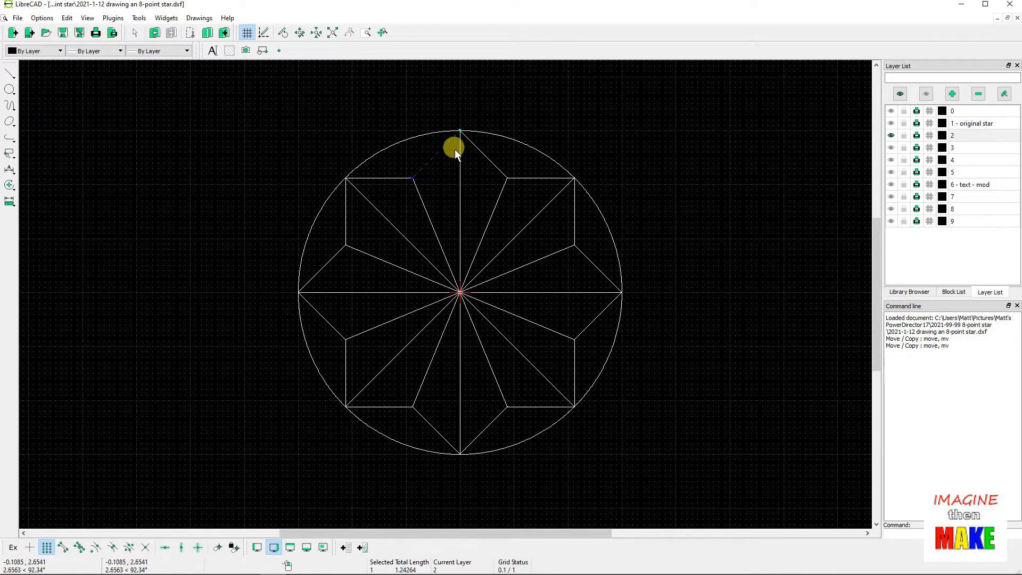
{"action": "left_click", "coordinate": [461, 154]}
{"action": "left_click", "coordinate": [479, 149]}
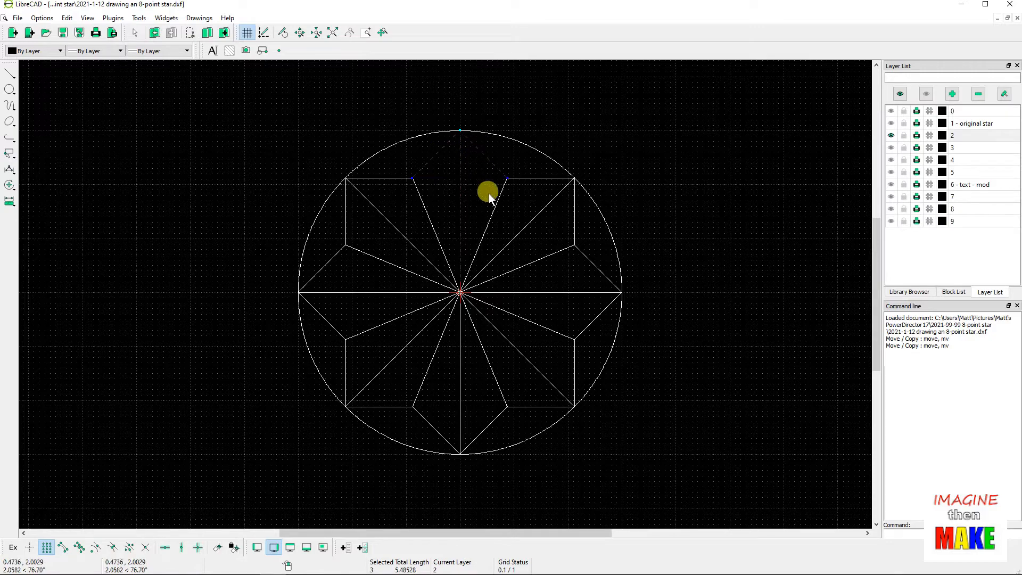
{"action": "left_click", "coordinate": [430, 222]}
{"action": "left_click", "coordinate": [430, 221]}
{"action": "left_click", "coordinate": [9, 185]}
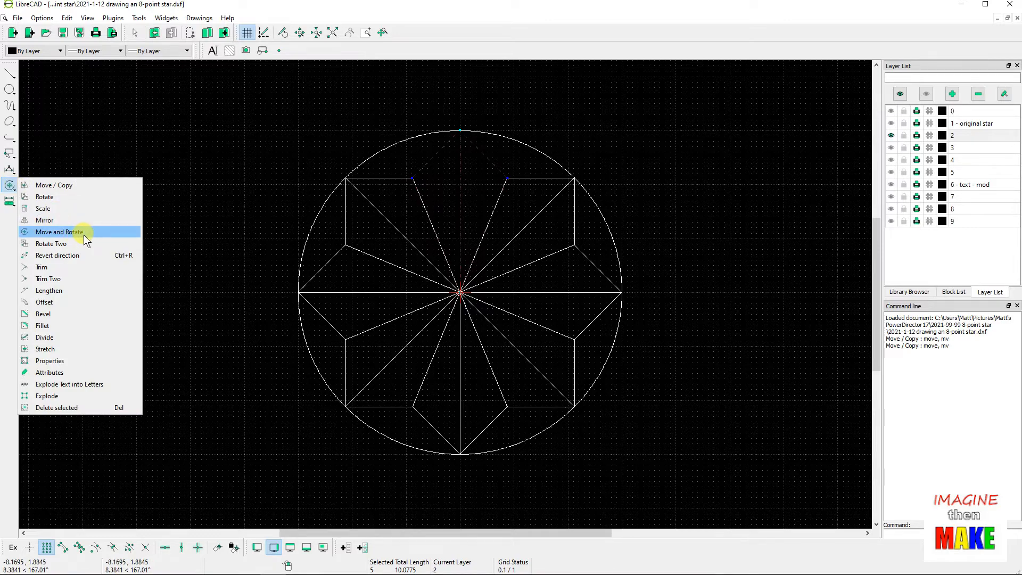
{"action": "key", "text": "Escape"}
{"action": "key", "text": "Escape"}
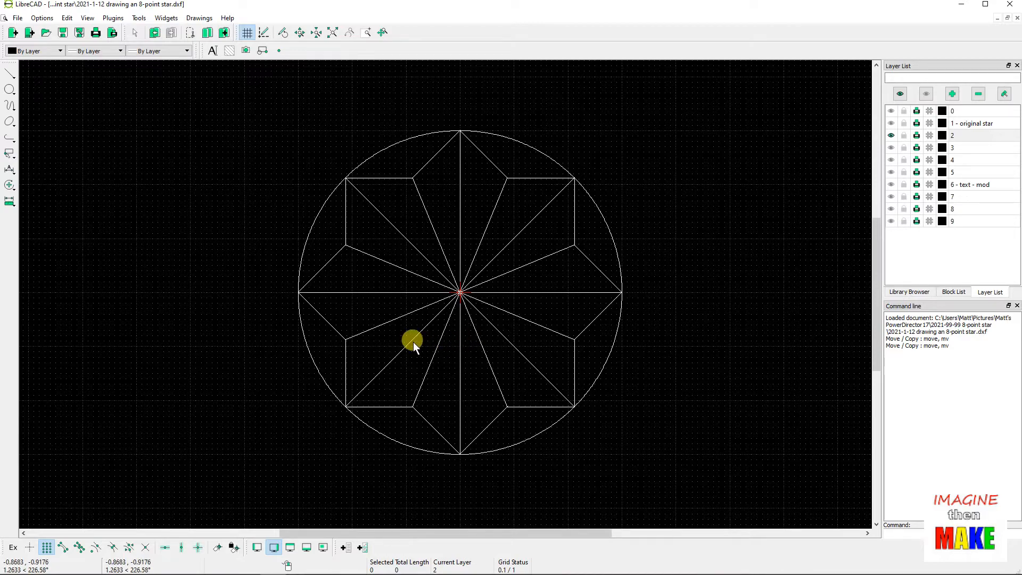
{"action": "left_click", "coordinate": [10, 71]}
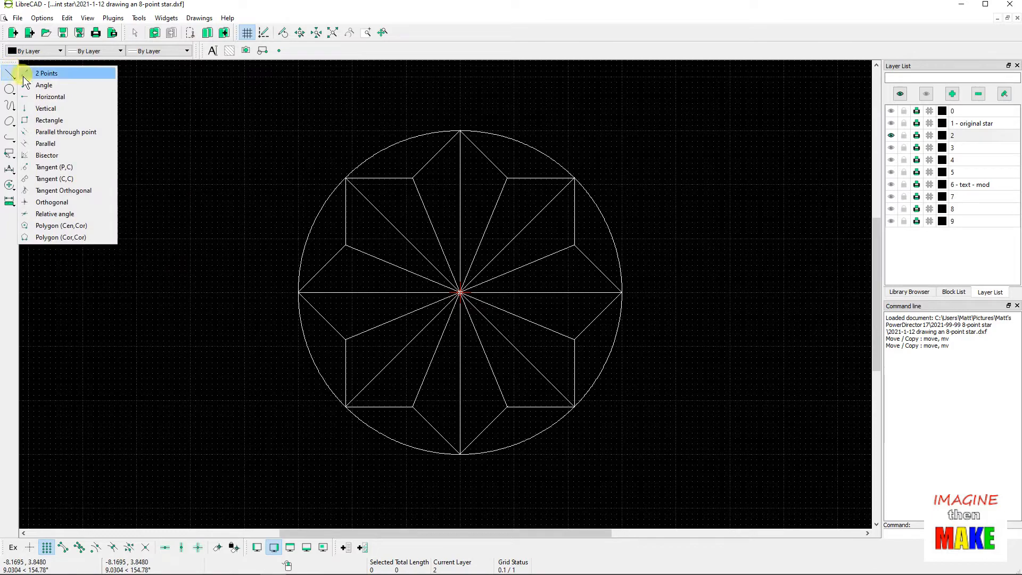
{"action": "left_click", "coordinate": [82, 87]}
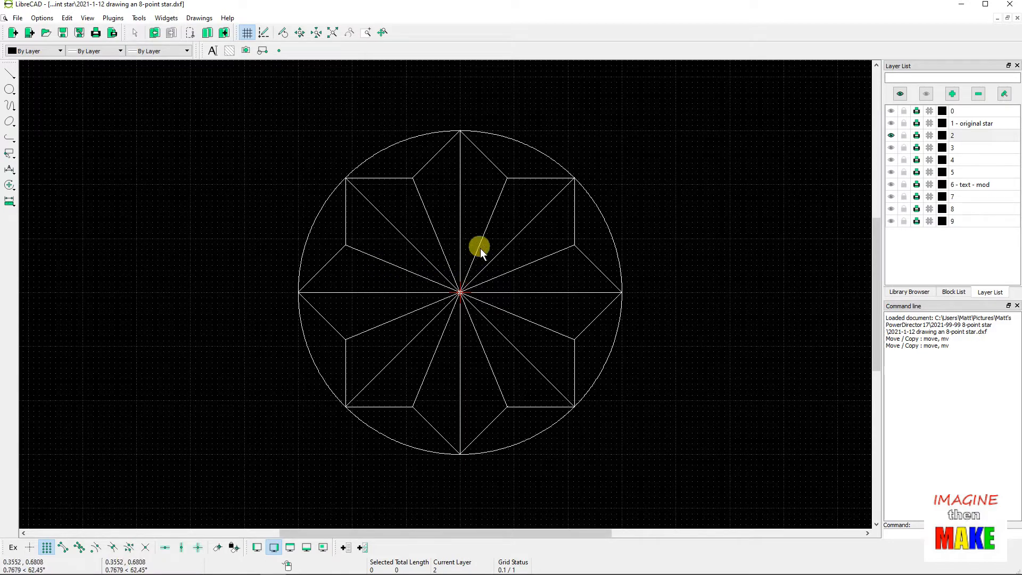
Examine the radial lines in the star's upper-right quarter by selecting and deselecting them individually.
{"action": "left_click", "coordinate": [461, 195]}
{"action": "left_click", "coordinate": [461, 196]}
{"action": "left_click", "coordinate": [490, 213]}
{"action": "key", "text": "Escape"}
{"action": "left_click", "coordinate": [490, 216]}
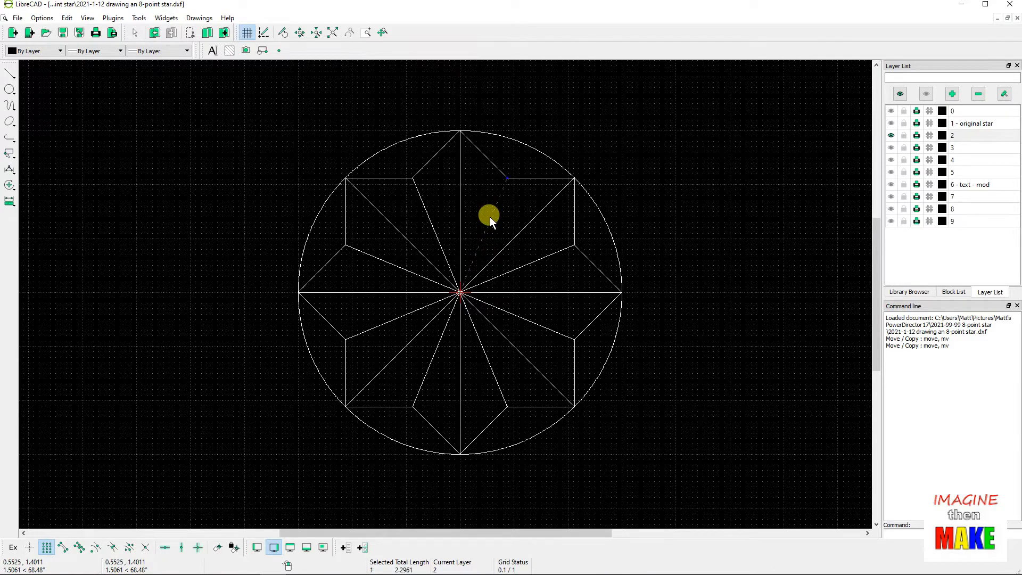
{"action": "left_click", "coordinate": [522, 211]}
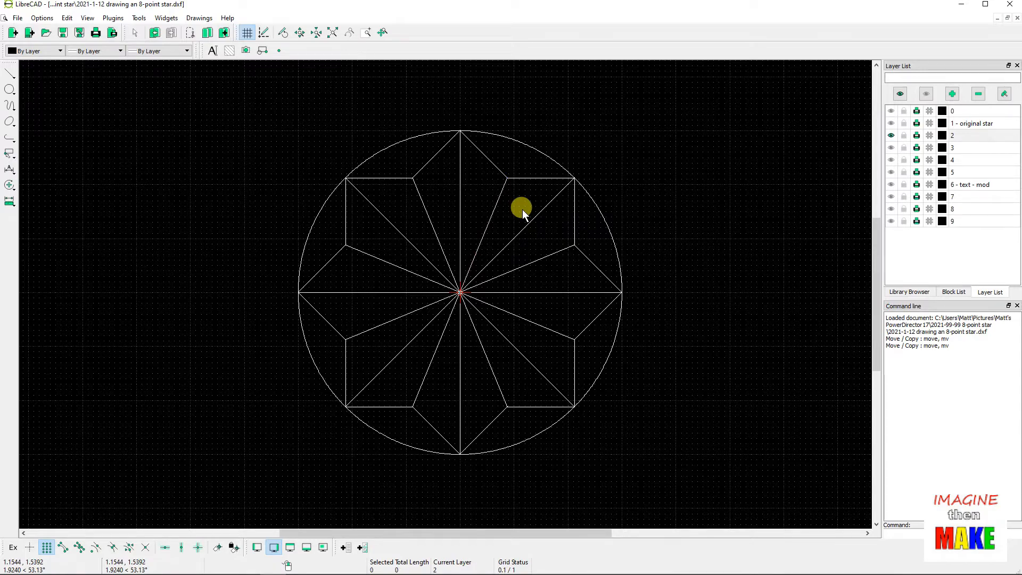
{"action": "left_click", "coordinate": [461, 206]}
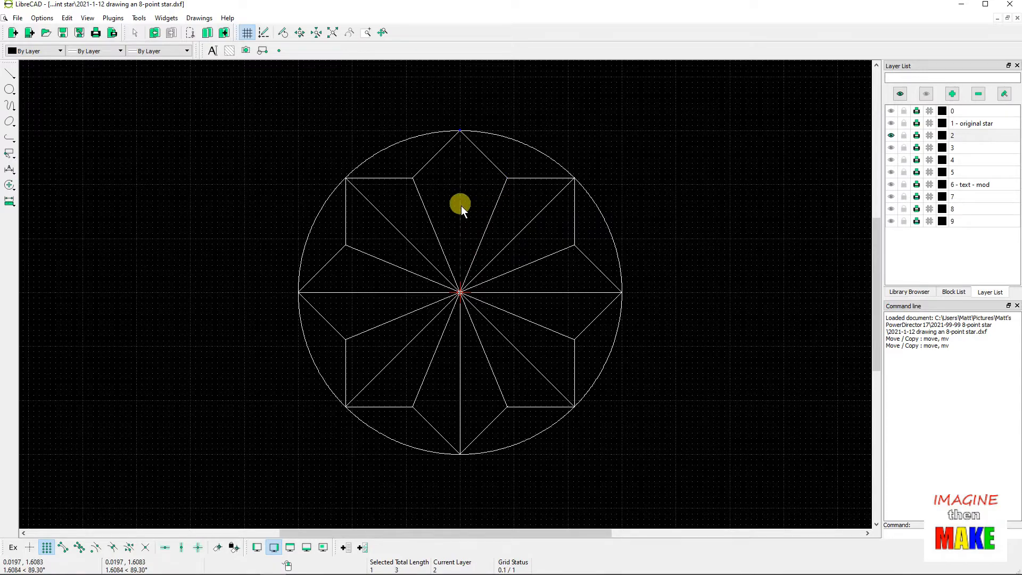
{"action": "left_click", "coordinate": [493, 213]}
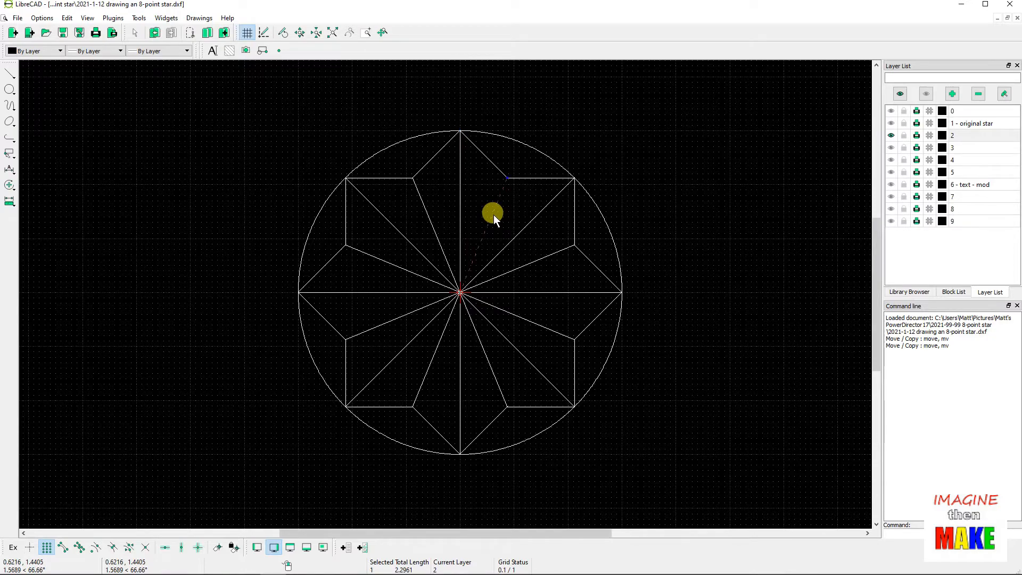
{"action": "left_click", "coordinate": [492, 215]}
{"action": "left_click", "coordinate": [522, 230]}
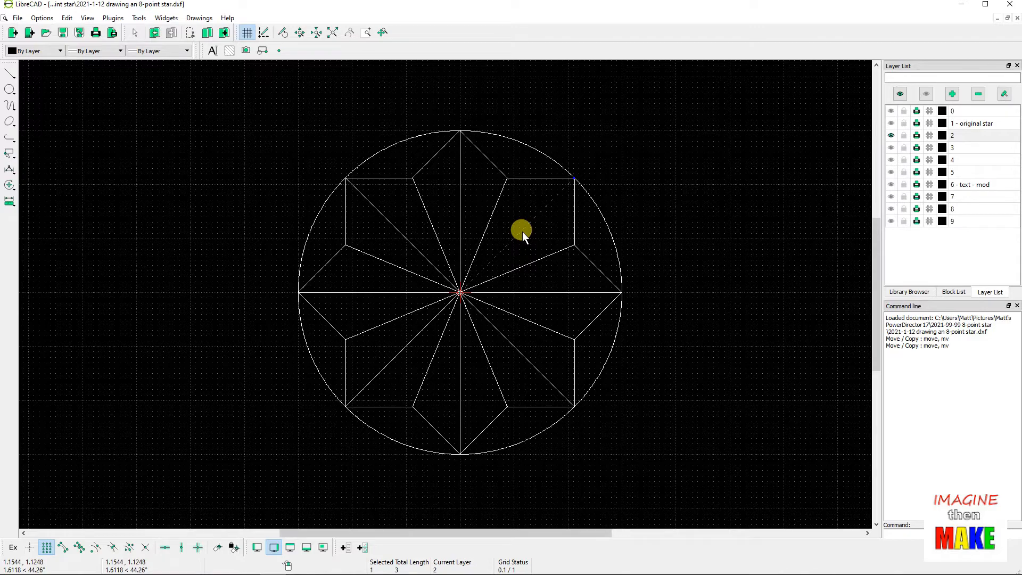
{"action": "left_click", "coordinate": [522, 232]}
{"action": "left_click", "coordinate": [546, 256]}
{"action": "left_click", "coordinate": [538, 269]}
{"action": "left_click", "coordinate": [538, 260]}
{"action": "key", "text": "Escape"}
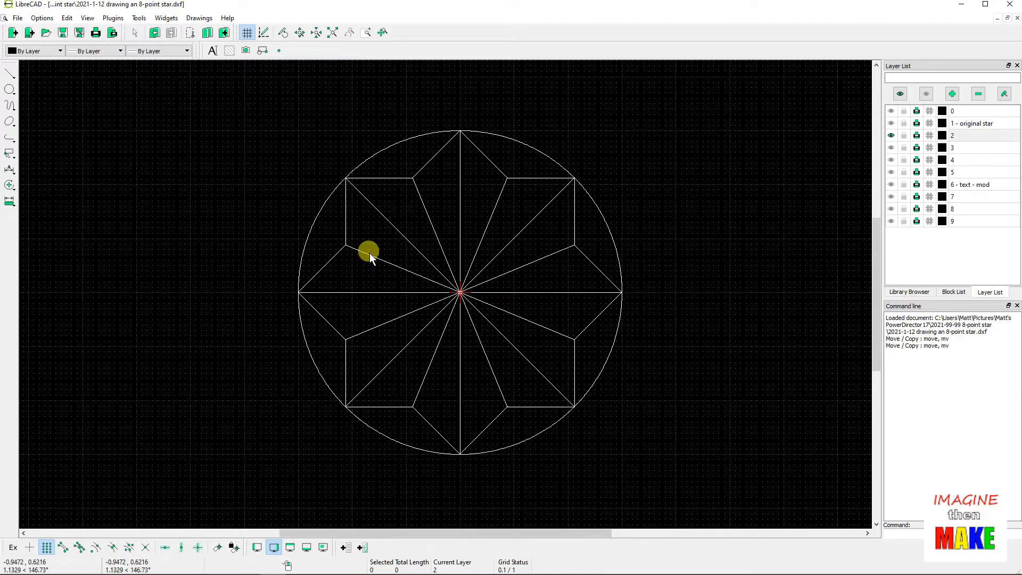
{"action": "left_click", "coordinate": [9, 186]}
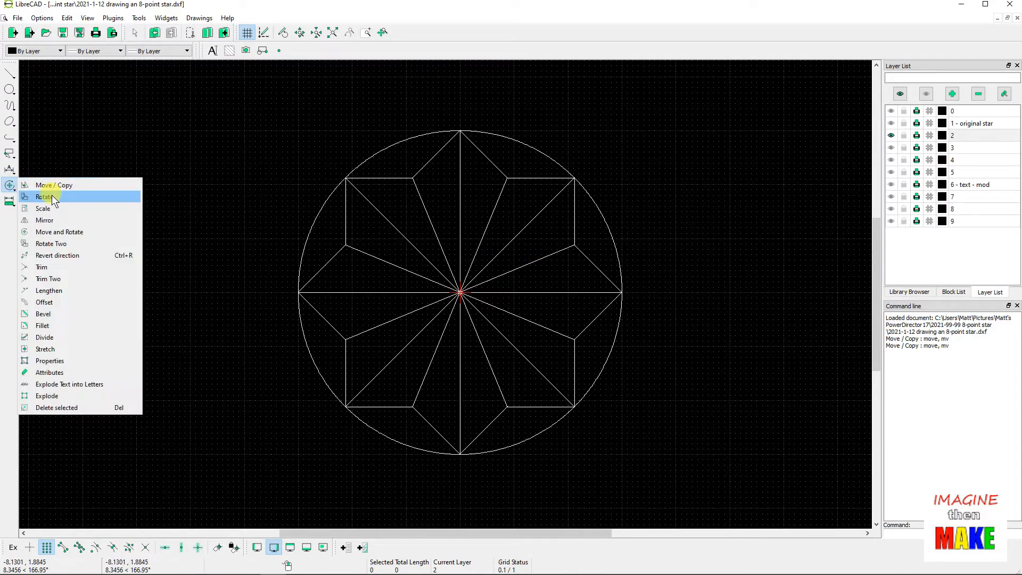
{"action": "left_click", "coordinate": [100, 232]}
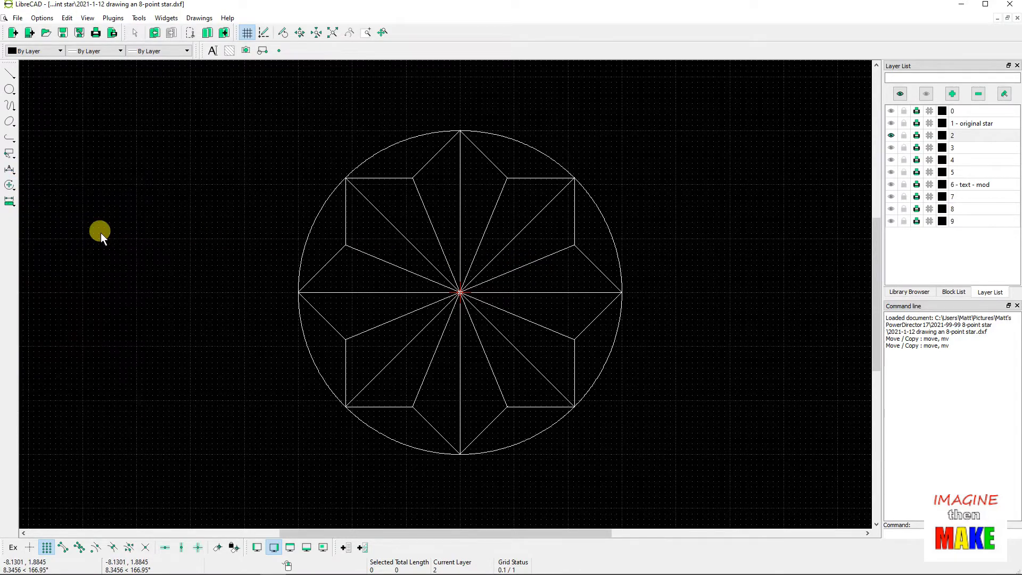
{"action": "left_click", "coordinate": [424, 166]}
{"action": "left_click", "coordinate": [460, 167]}
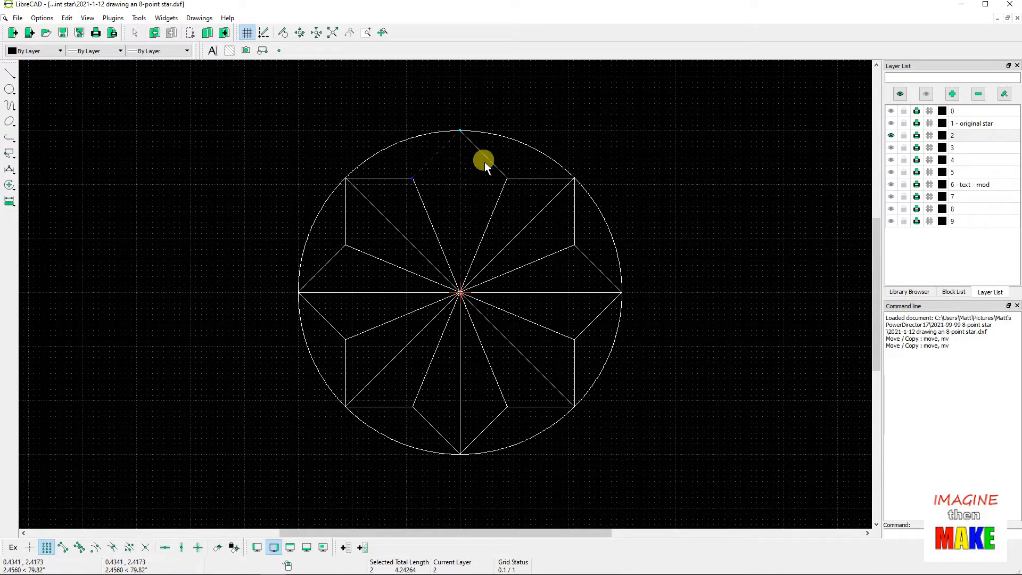
{"action": "left_click", "coordinate": [488, 157]}
{"action": "left_click", "coordinate": [500, 196]}
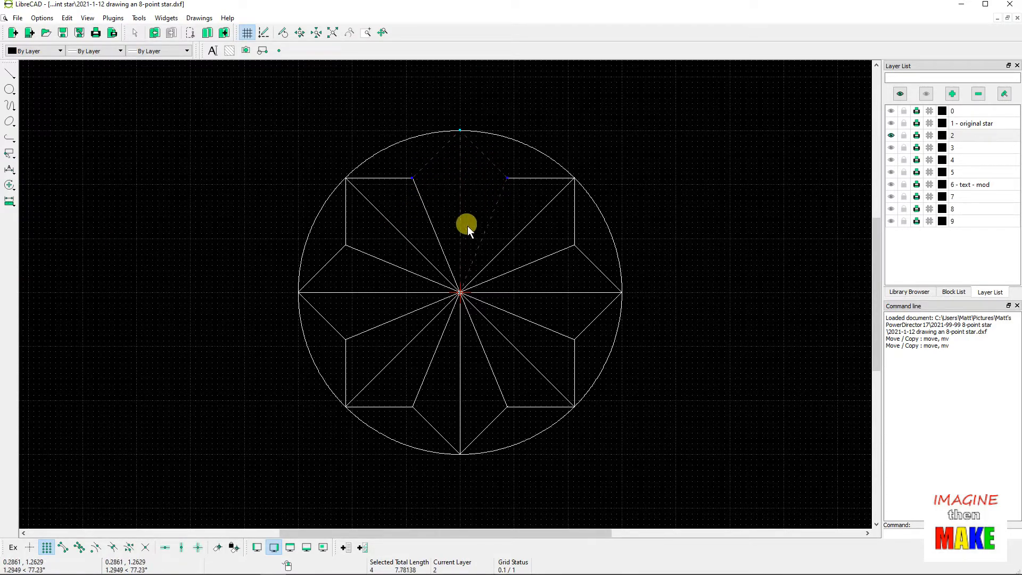
{"action": "left_click", "coordinate": [433, 227]}
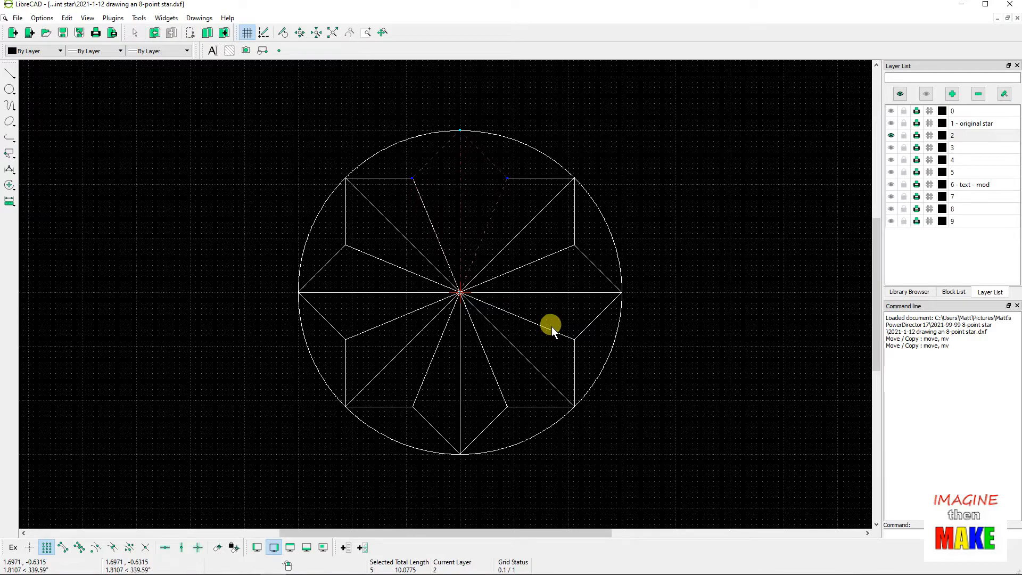
{"action": "key", "text": "Escape"}
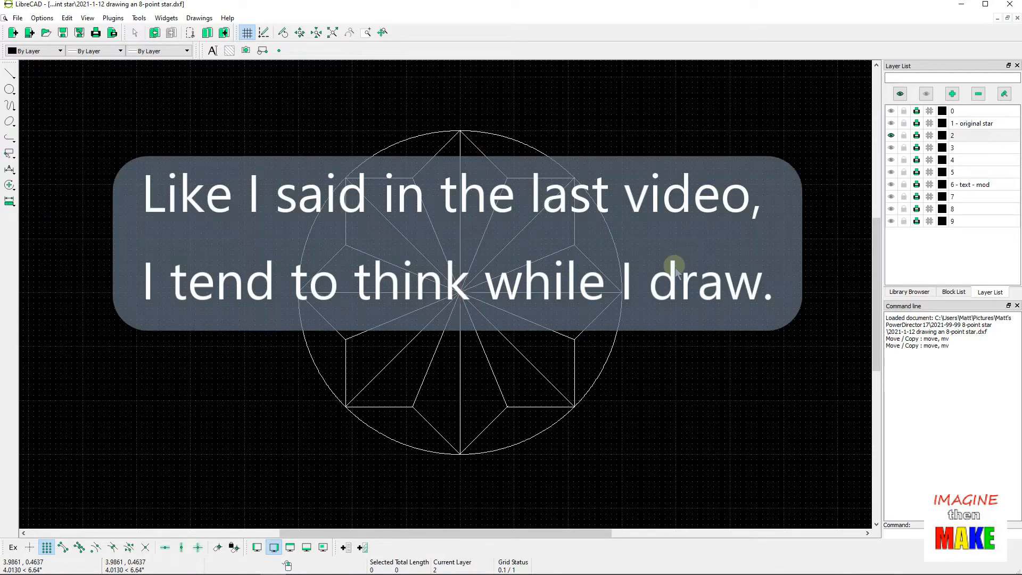
{"action": "left_click", "coordinate": [11, 186]}
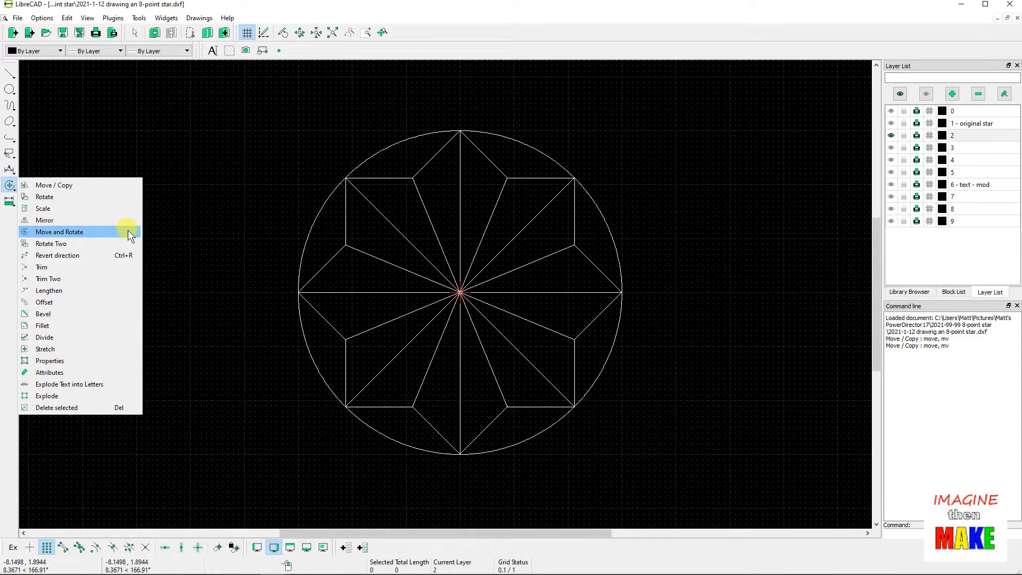
{"action": "left_click", "coordinate": [191, 223]}
Examine the star's radial lines one at a time, going clockwise around the centre from the top vertical line.
{"action": "left_click", "coordinate": [459, 206]}
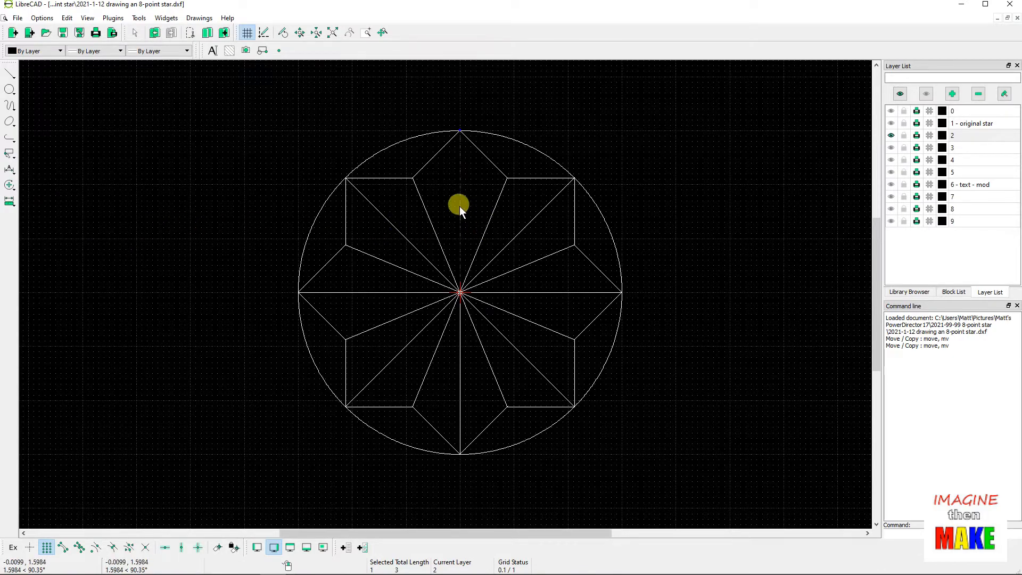
{"action": "key", "text": "Escape"}
{"action": "left_click", "coordinate": [488, 223]}
{"action": "key", "text": "Escape"}
{"action": "left_click", "coordinate": [509, 242]}
{"action": "key", "text": "Escape"}
{"action": "left_click", "coordinate": [518, 267]}
{"action": "key", "text": "Escape"}
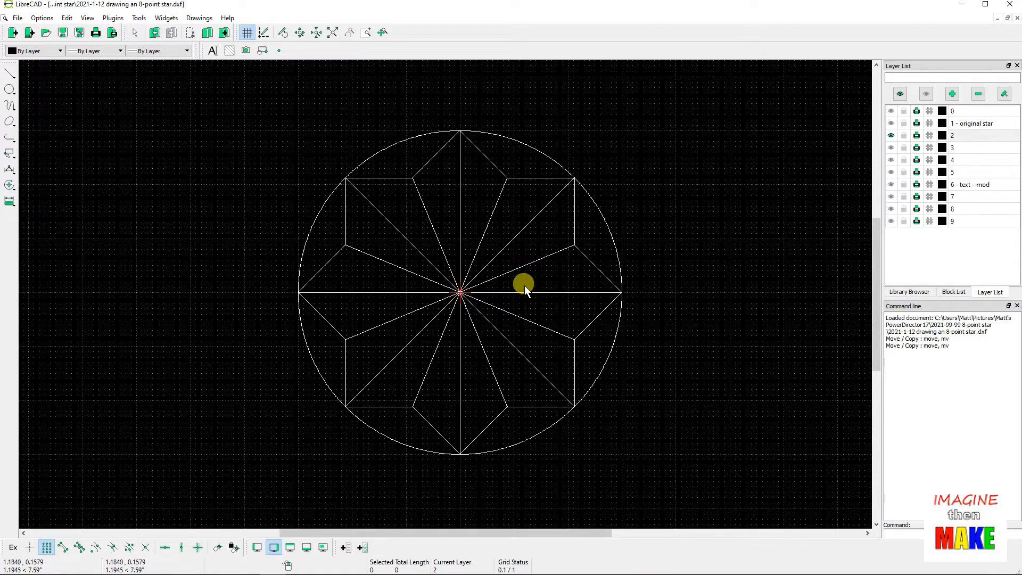
{"action": "left_click", "coordinate": [525, 290]}
{"action": "key", "text": "Escape"}
{"action": "left_click", "coordinate": [525, 318]}
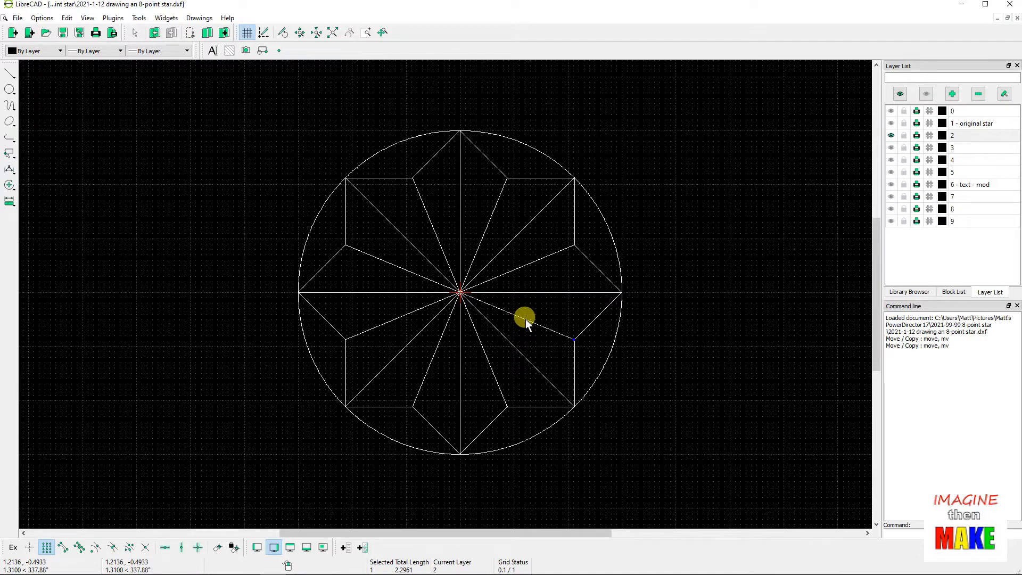
{"action": "key", "text": "Escape"}
{"action": "left_click", "coordinate": [526, 320]}
{"action": "key", "text": "Escape"}
{"action": "left_click", "coordinate": [522, 356]}
{"action": "key", "text": "Escape"}
{"action": "left_click", "coordinate": [492, 372]}
{"action": "key", "text": "Escape"}
{"action": "left_click", "coordinate": [495, 369]}
{"action": "key", "text": "Escape"}
{"action": "left_click", "coordinate": [432, 362]}
{"action": "key", "text": "Escape"}
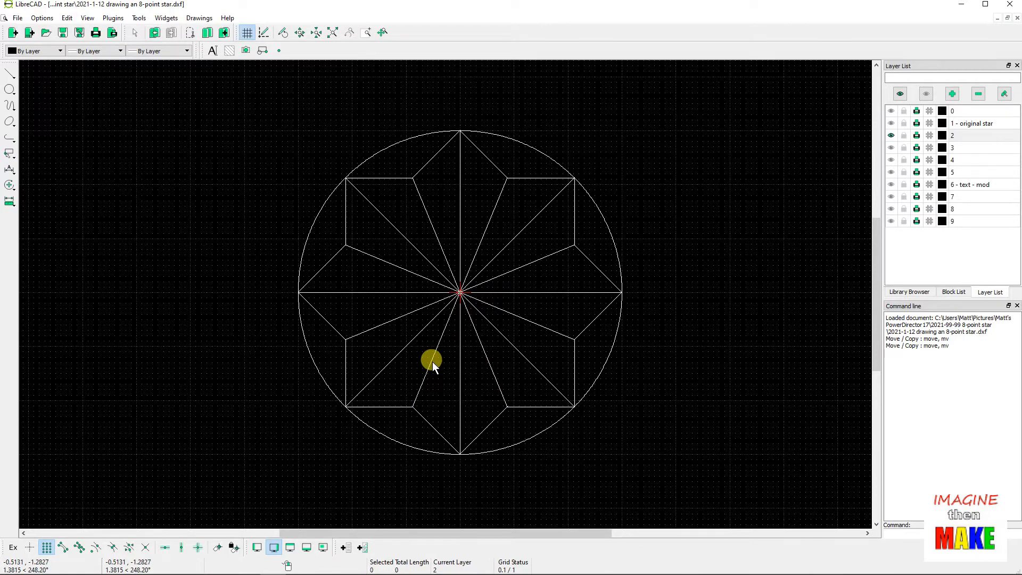
{"action": "left_click", "coordinate": [432, 362]}
{"action": "left_click", "coordinate": [400, 354]}
{"action": "left_click", "coordinate": [388, 322]}
{"action": "left_click", "coordinate": [389, 322]}
{"action": "left_click", "coordinate": [389, 323]}
{"action": "left_click", "coordinate": [388, 323]}
{"action": "left_click", "coordinate": [375, 291]}
{"action": "left_click", "coordinate": [375, 292]}
{"action": "left_click", "coordinate": [384, 260]}
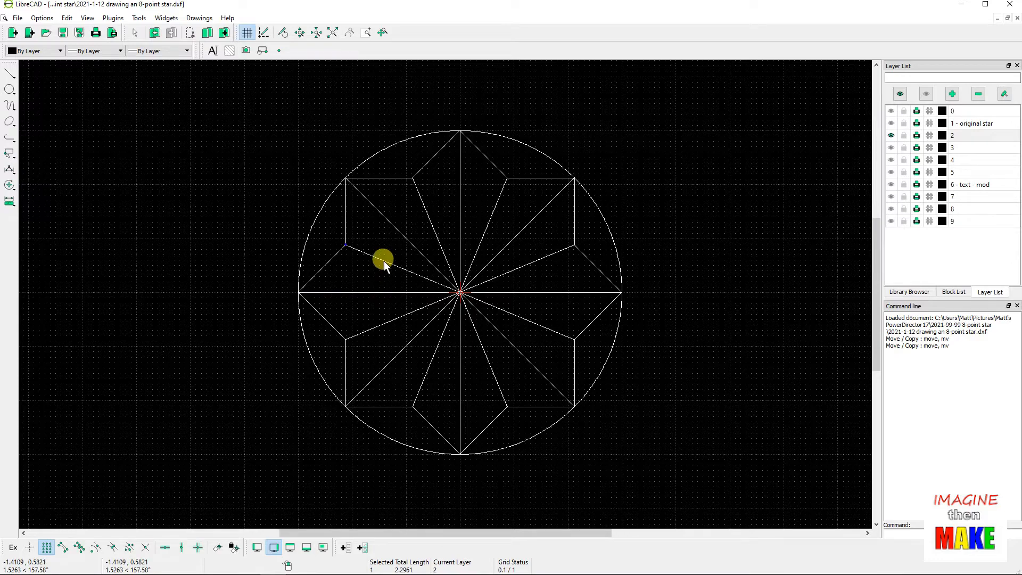
{"action": "left_click", "coordinate": [384, 261]}
{"action": "left_click", "coordinate": [435, 235]}
{"action": "left_click", "coordinate": [436, 235]}
{"action": "left_click", "coordinate": [436, 235]}
{"action": "left_click", "coordinate": [423, 233]}
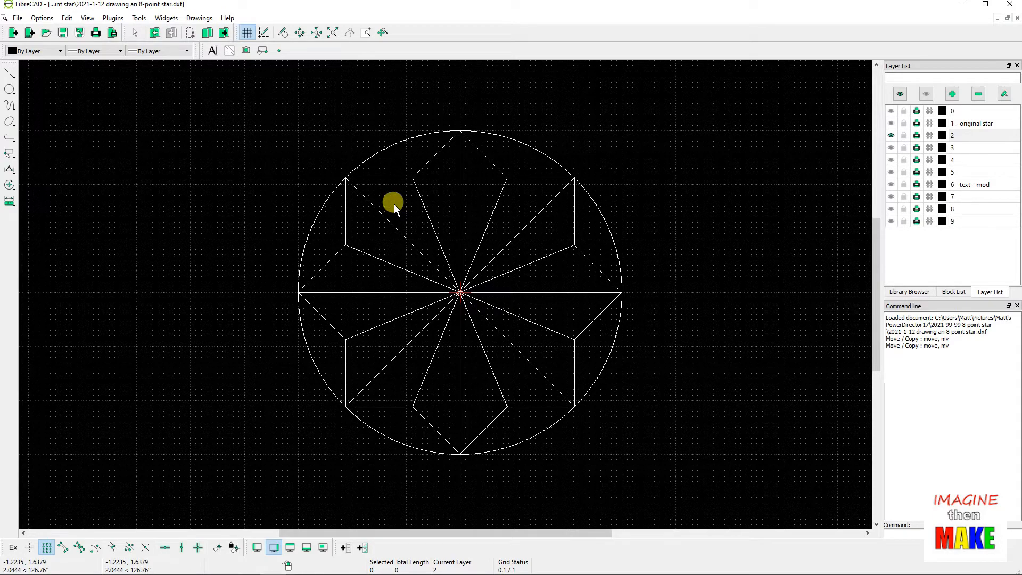
Save the drawing.
{"action": "left_click", "coordinate": [62, 33]}
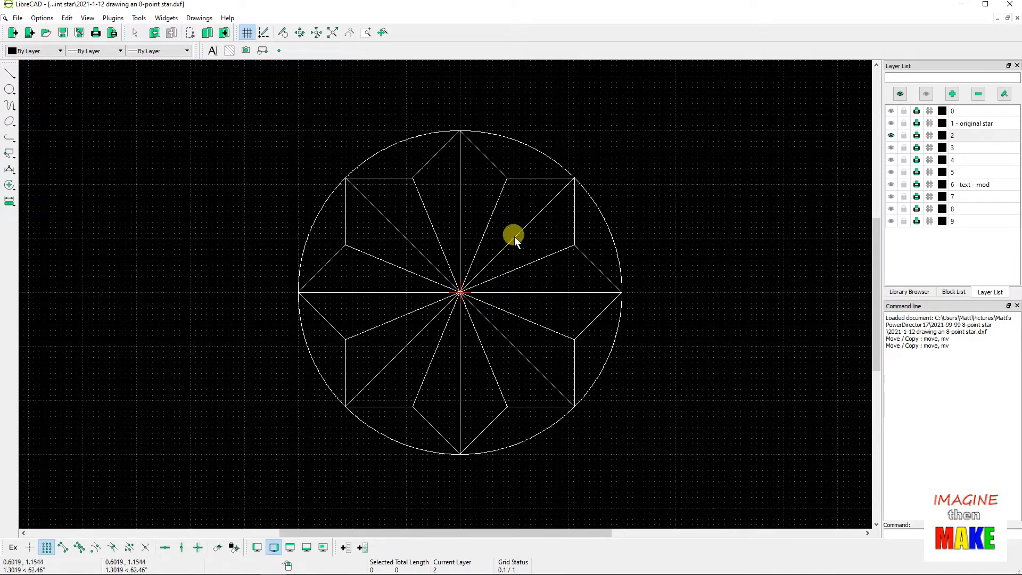
Examine the lines forming the upper half of the star's right-hand point by selecting them, and clear the selection.
{"action": "left_click", "coordinate": [538, 259]}
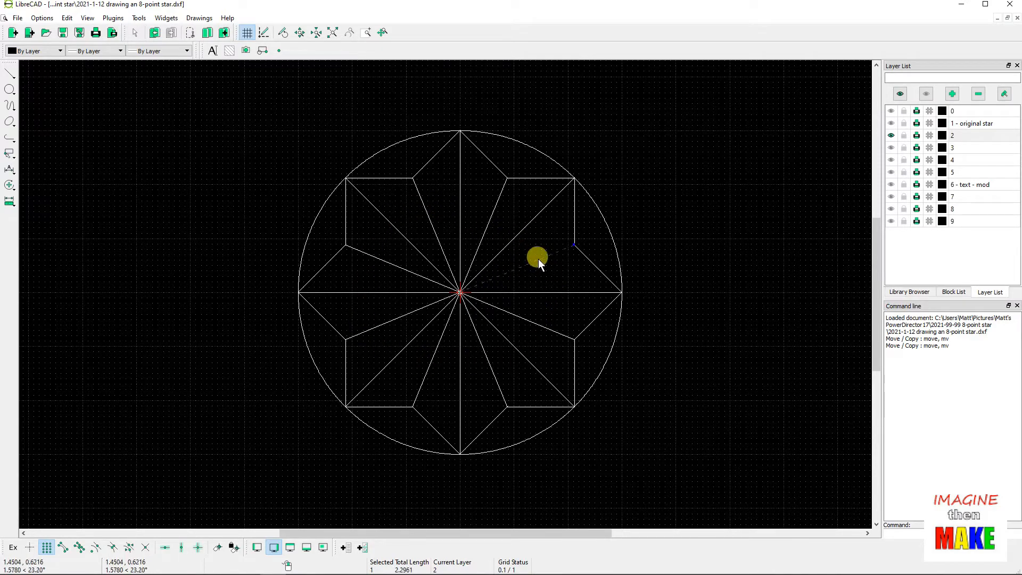
{"action": "left_click", "coordinate": [546, 291]}
{"action": "left_click", "coordinate": [596, 266]}
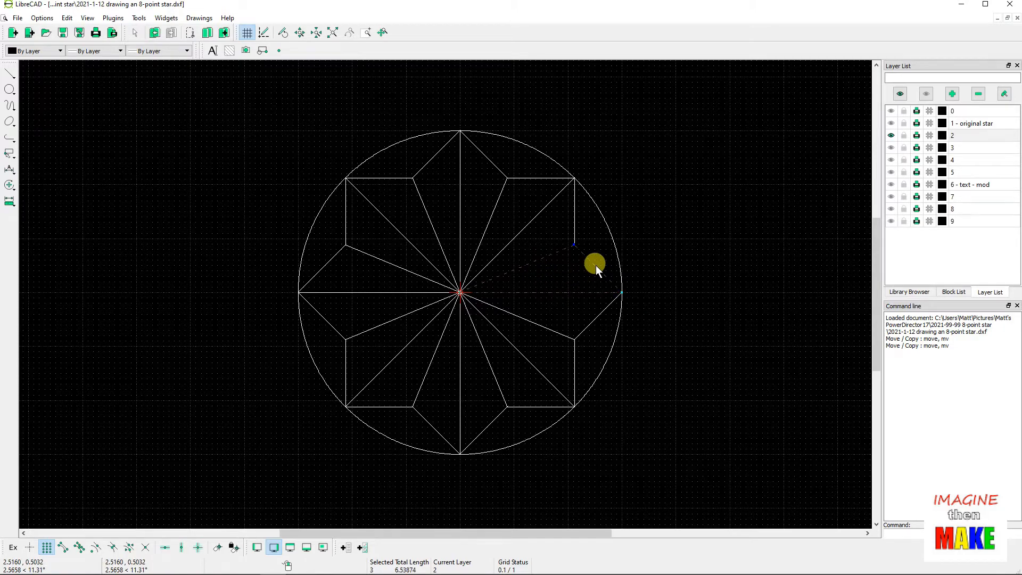
{"action": "key", "text": "Escape"}
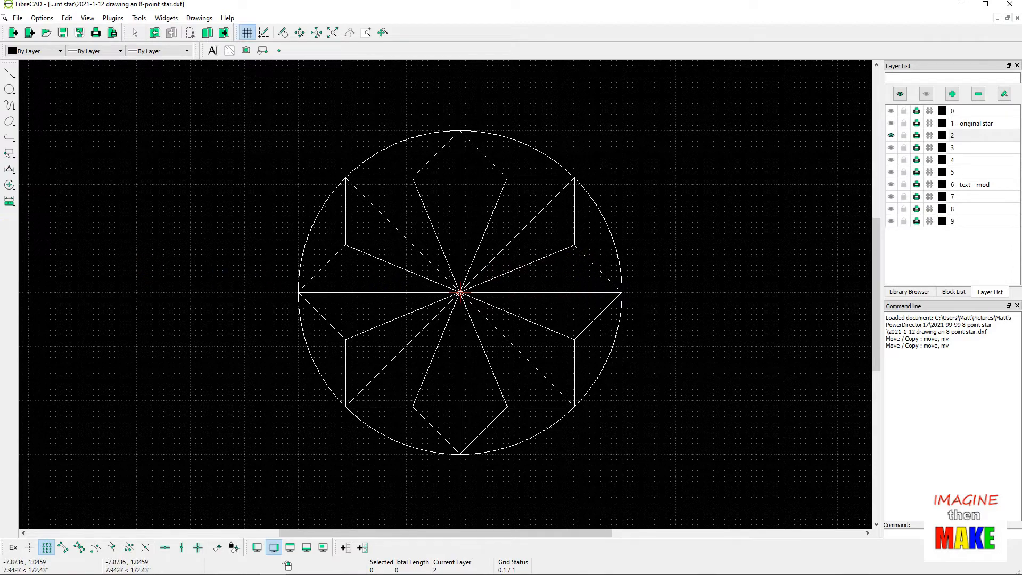
{"action": "left_click", "coordinate": [9, 184]}
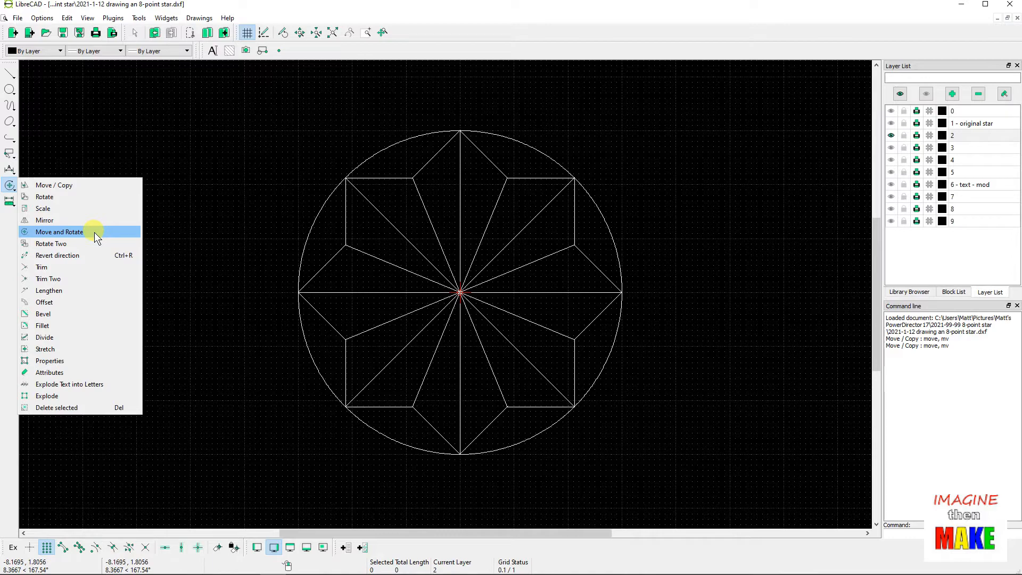
{"action": "left_click", "coordinate": [191, 190]}
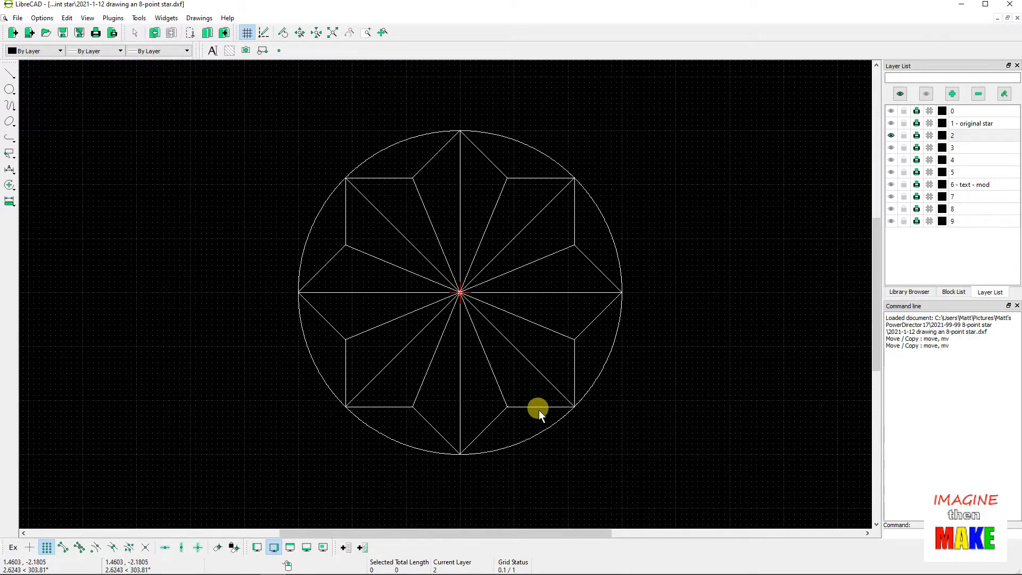
Delete the eight radial lines that run from the centre to the star's outer points on layer 2.
{"action": "left_click", "coordinate": [541, 373]}
{"action": "key", "text": "Delete"}
{"action": "left_click", "coordinate": [554, 293]}
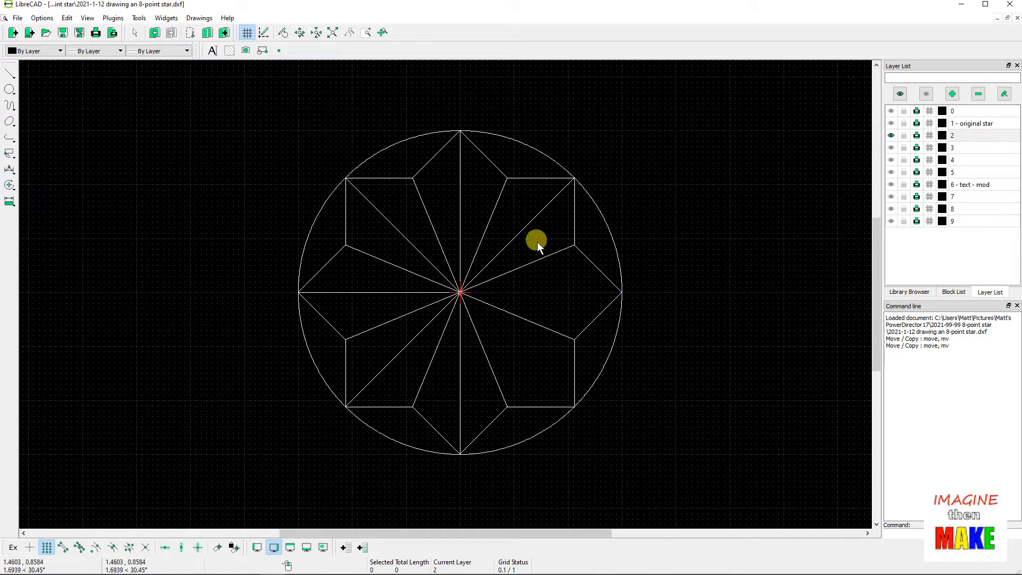
{"action": "left_click", "coordinate": [524, 226]}
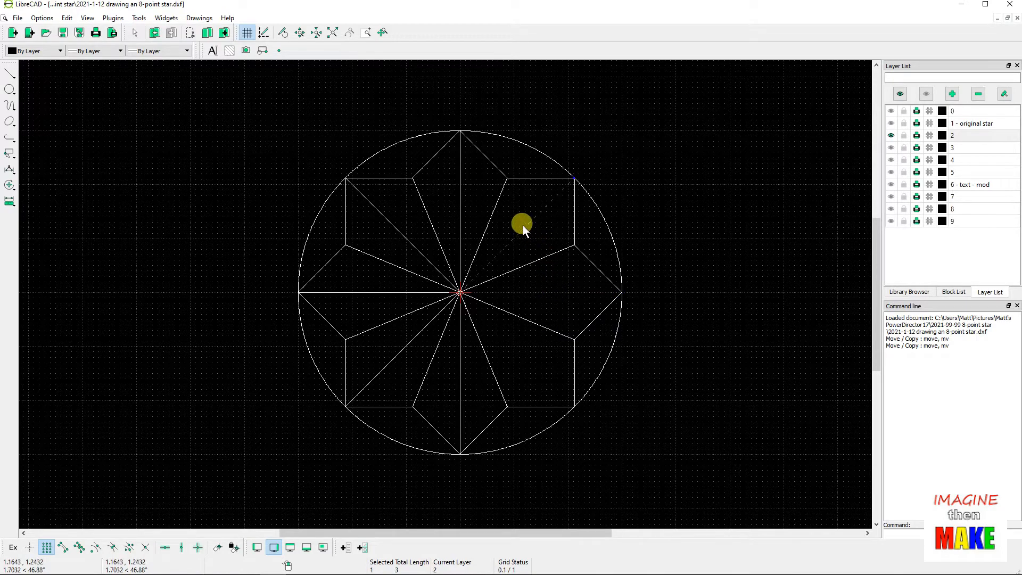
{"action": "left_click", "coordinate": [461, 212]}
{"action": "left_click", "coordinate": [402, 236]}
{"action": "left_click", "coordinate": [375, 292]}
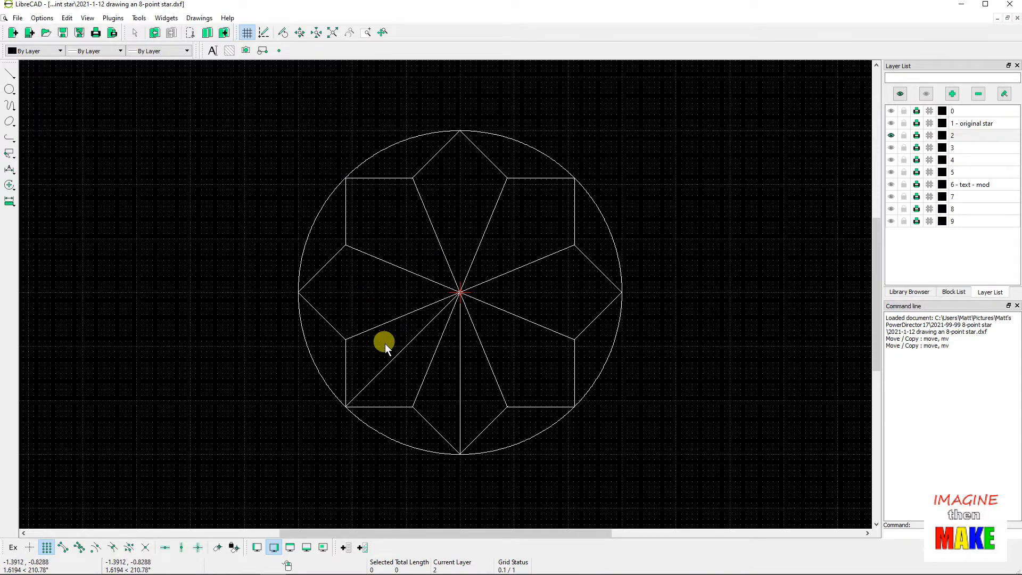
{"action": "left_click", "coordinate": [399, 353]}
{"action": "left_click", "coordinate": [460, 370]}
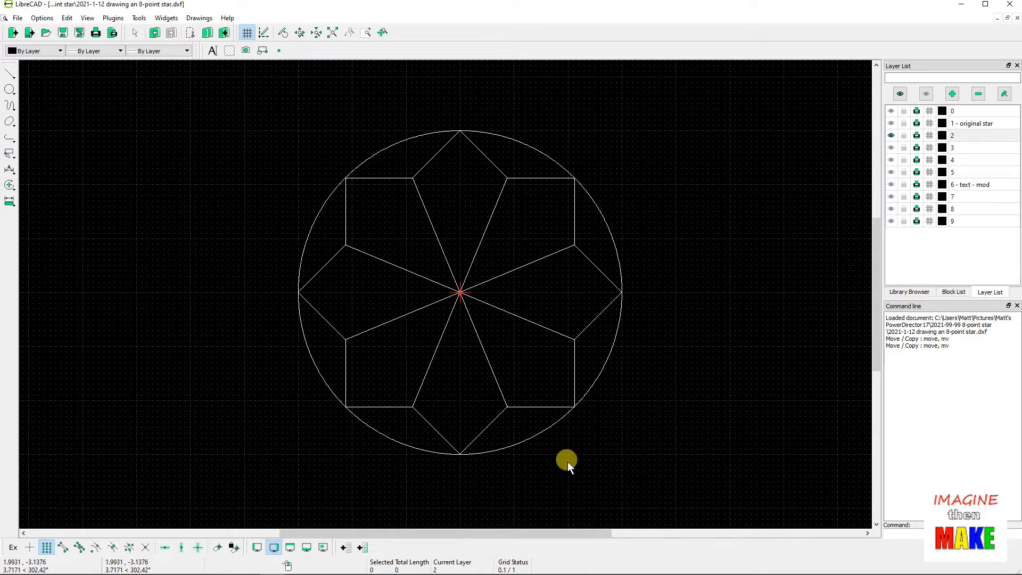
Draw a circle of radius 0.5 centred on the star's centre at 0,0.
{"action": "left_click", "coordinate": [10, 90]}
{"action": "left_click", "coordinate": [55, 89]}
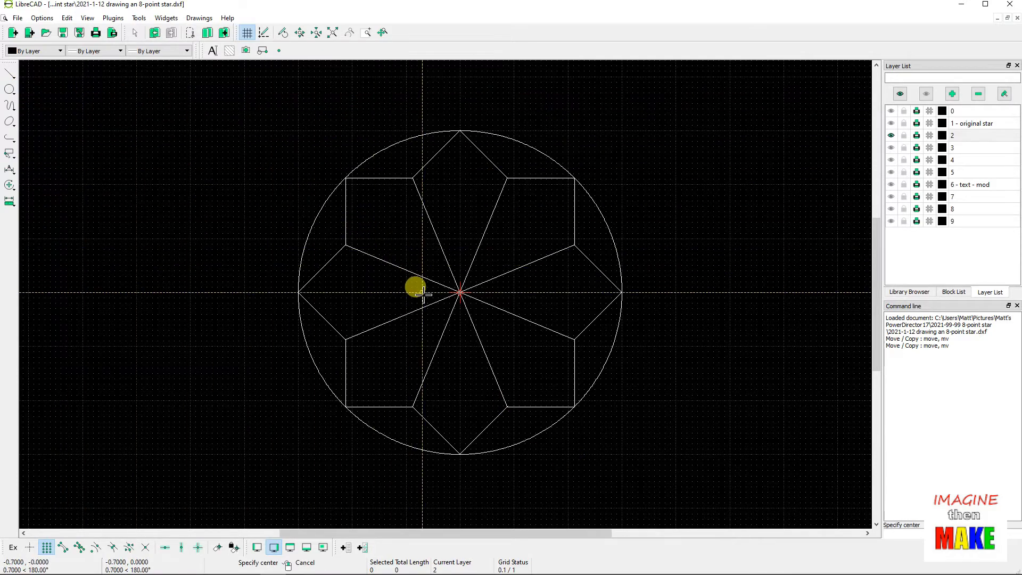
{"action": "left_click", "coordinate": [460, 293]}
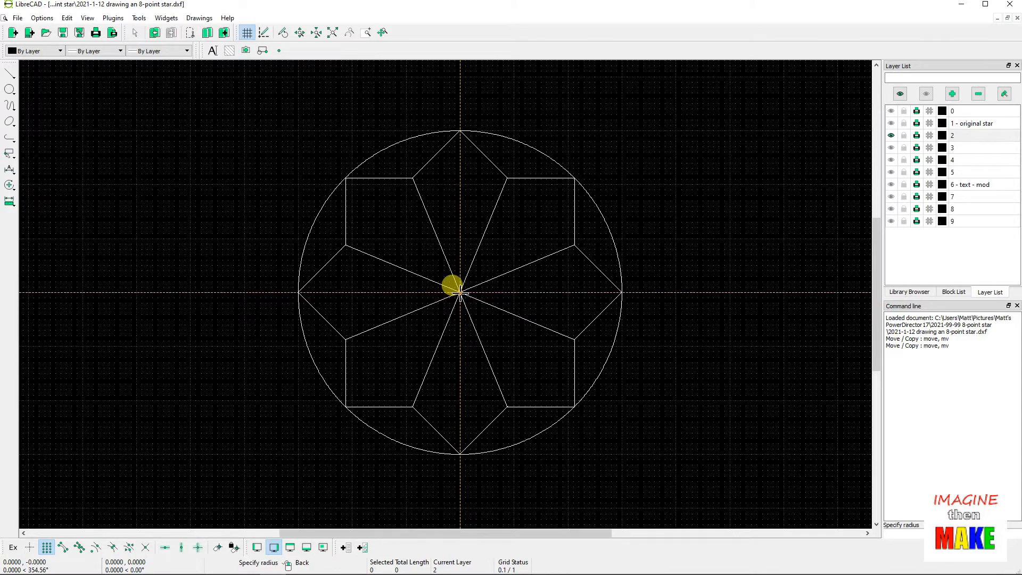
{"action": "left_click", "coordinate": [460, 266]}
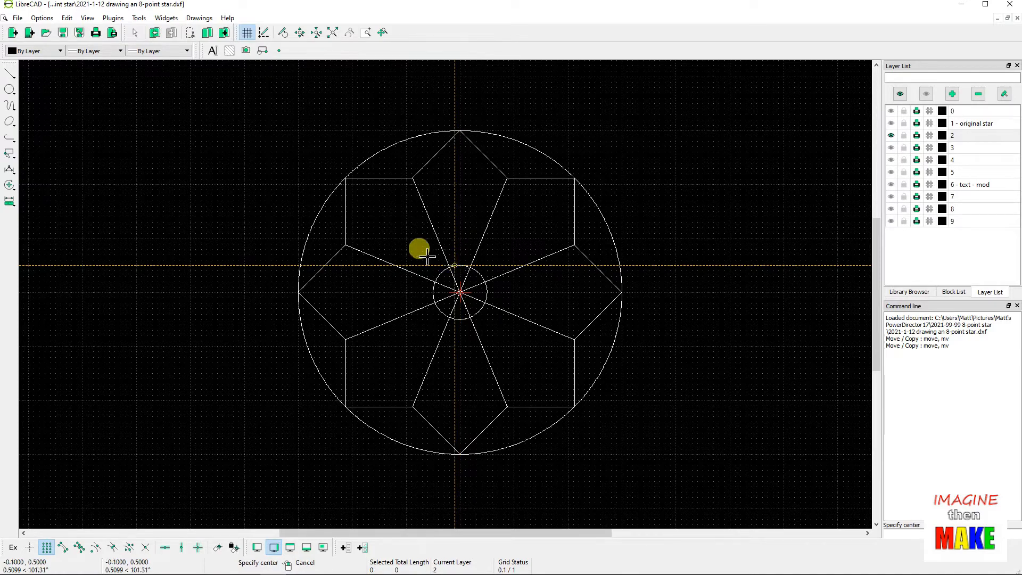
{"action": "right_click", "coordinate": [276, 216]}
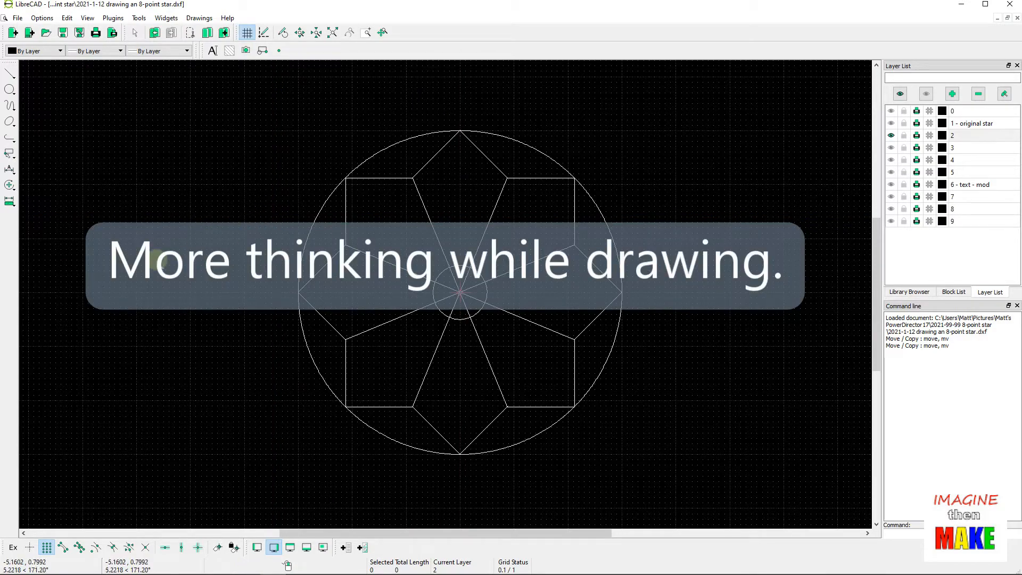
Trim the inner ends of the eight remaining radial lines to the small centre circle and save the drawing.
{"action": "left_click", "coordinate": [10, 185]}
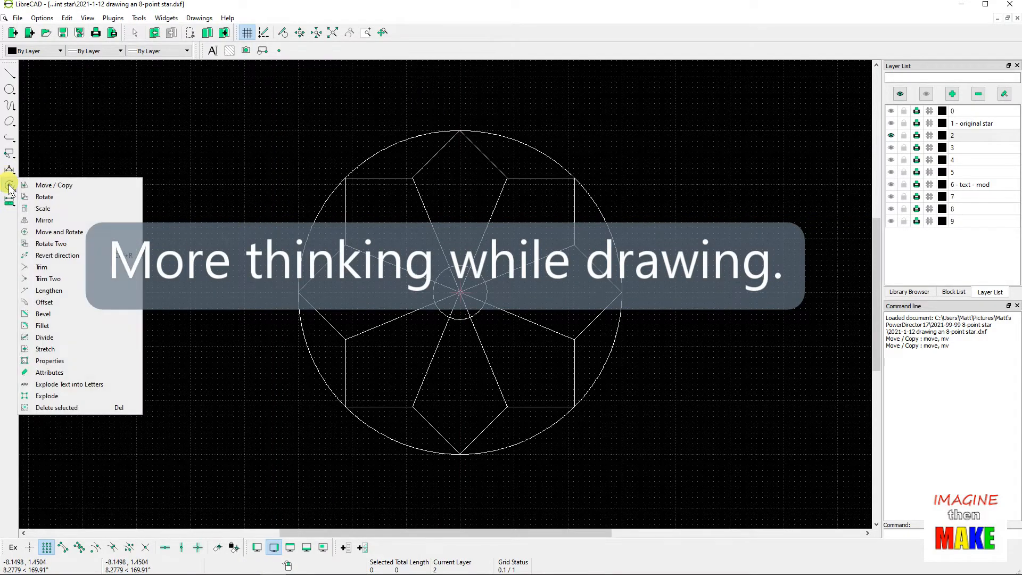
{"action": "left_click", "coordinate": [42, 267]}
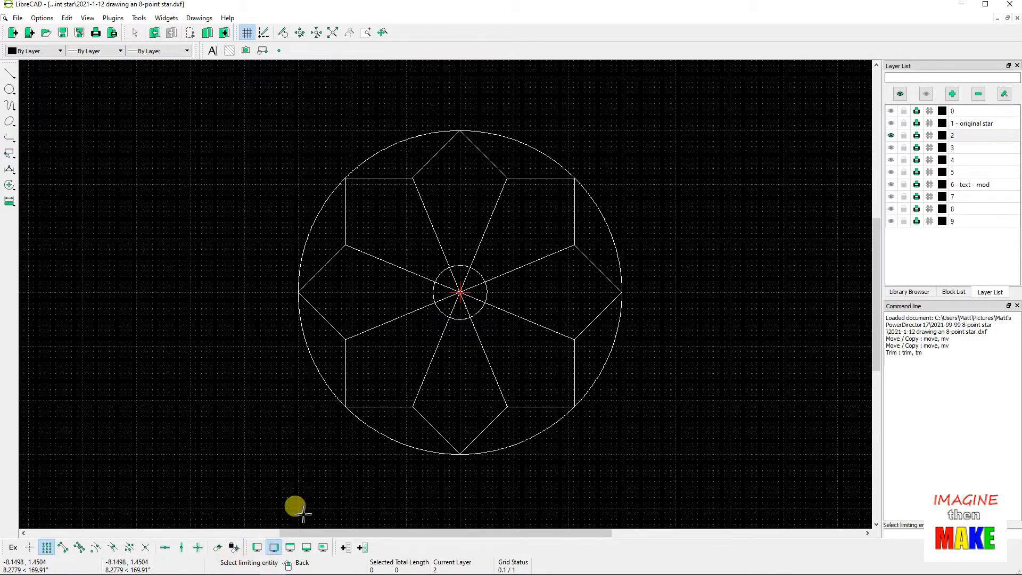
{"action": "left_click", "coordinate": [435, 329]}
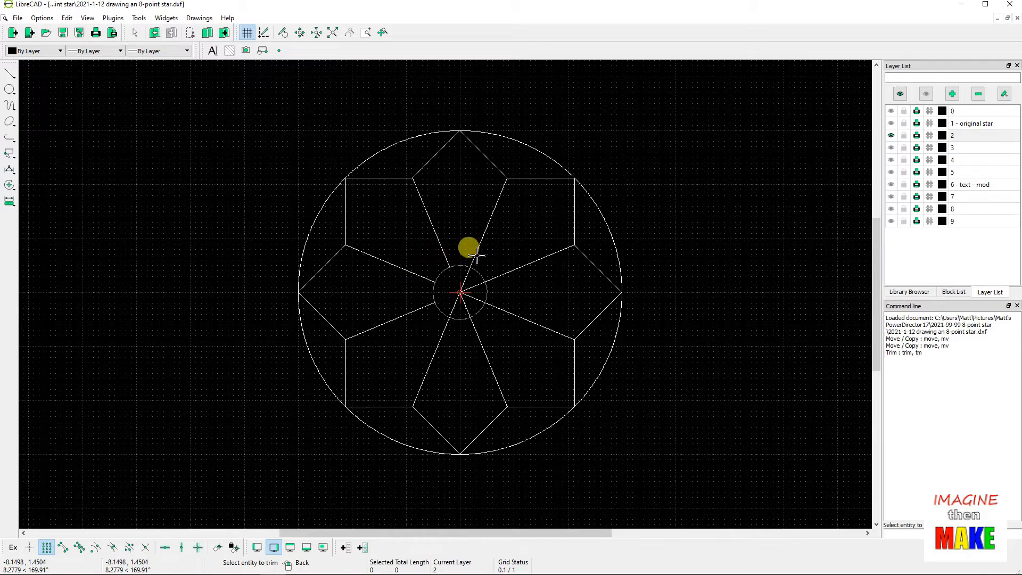
{"action": "left_click", "coordinate": [475, 256]}
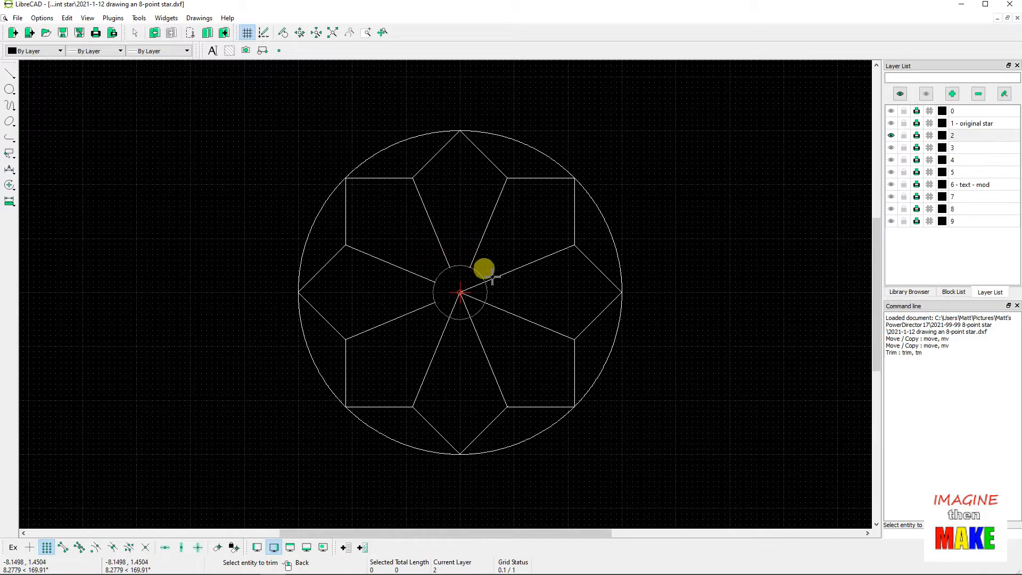
{"action": "left_click", "coordinate": [501, 307]}
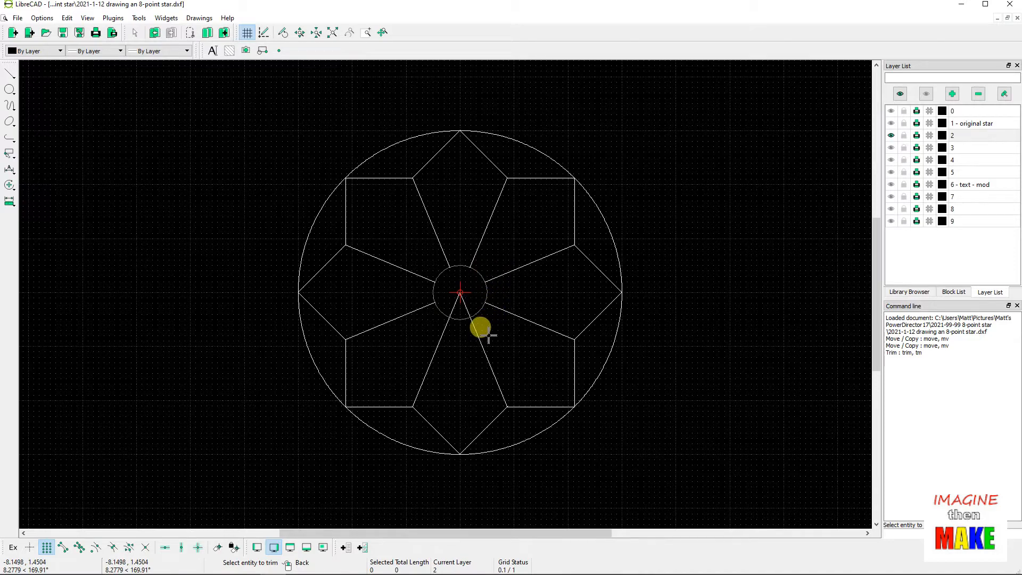
{"action": "left_click", "coordinate": [481, 340]}
{"action": "left_click", "coordinate": [440, 341]}
{"action": "right_click", "coordinate": [56, 96]}
{"action": "right_click", "coordinate": [56, 95]}
{"action": "left_click", "coordinate": [63, 34]}
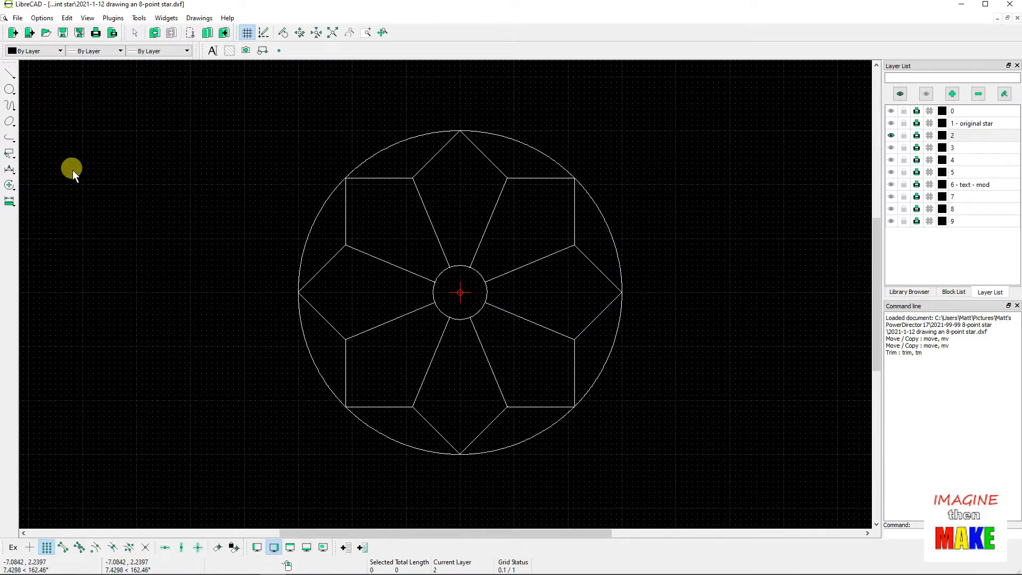
Draw a two-point line from the star's upper-left point to the centre, using endpoint snapping and grid snapping.
{"action": "left_click", "coordinate": [9, 74]}
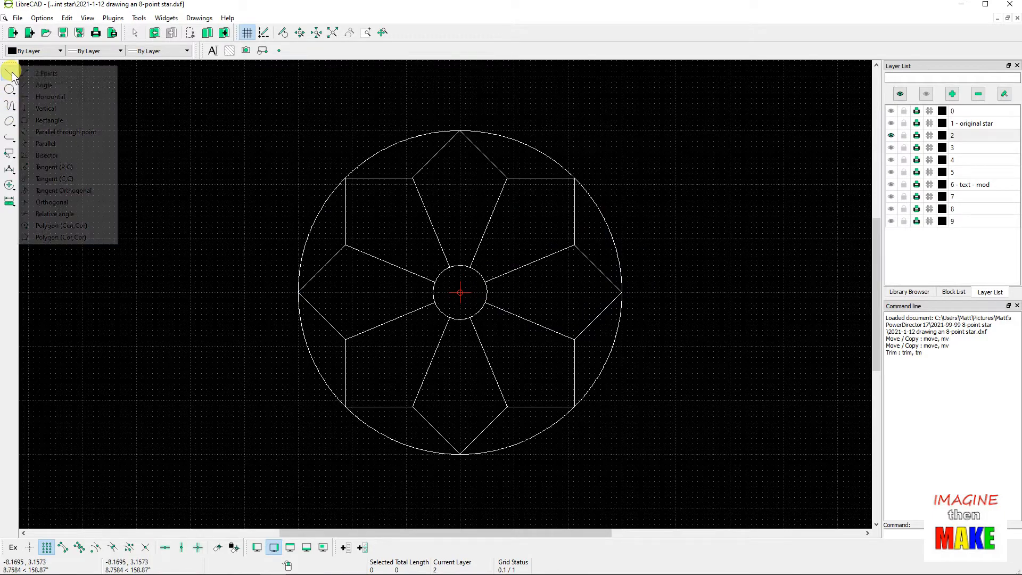
{"action": "left_click", "coordinate": [50, 71]}
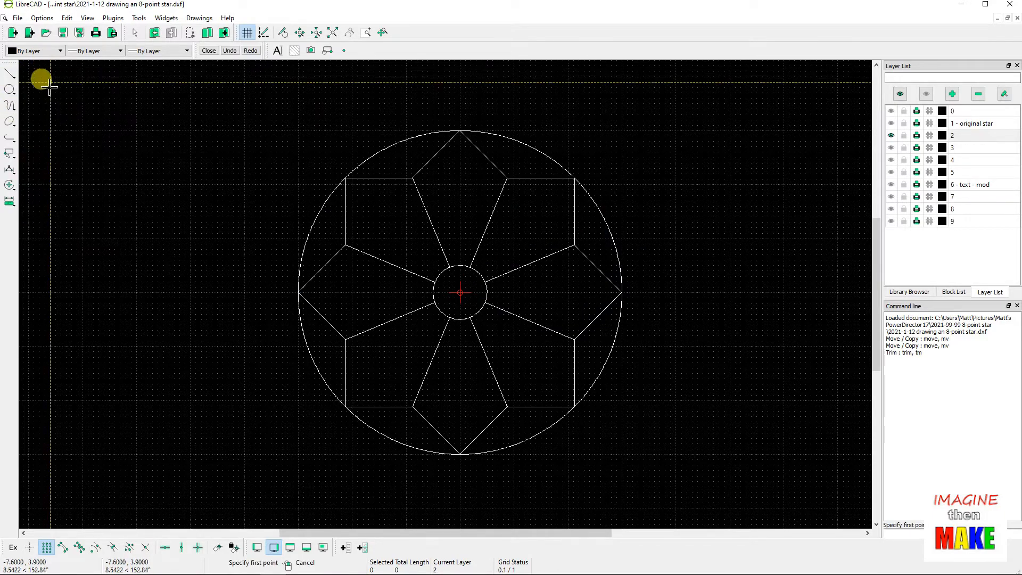
{"action": "left_click", "coordinate": [62, 548]}
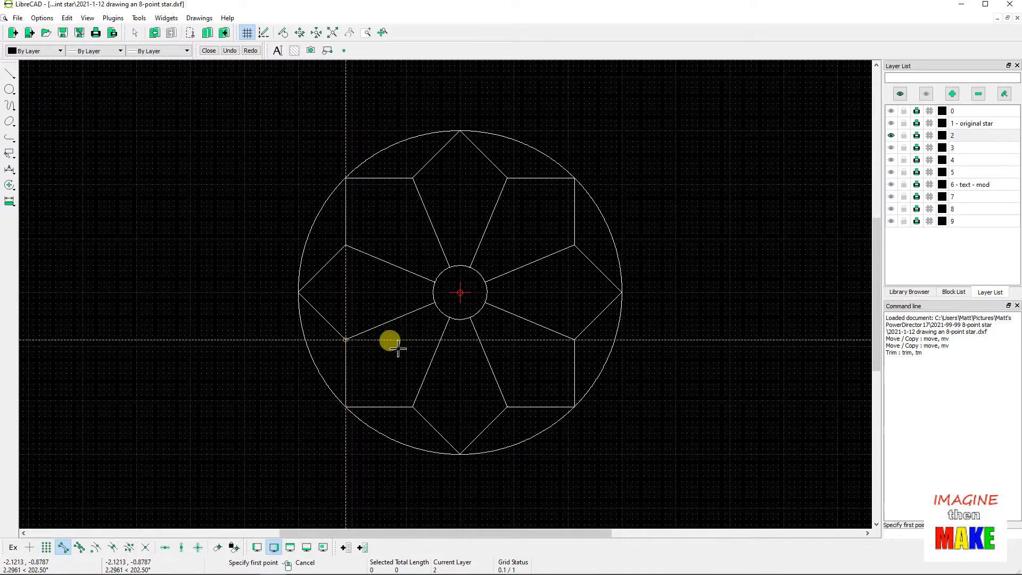
{"action": "left_click", "coordinate": [346, 180]}
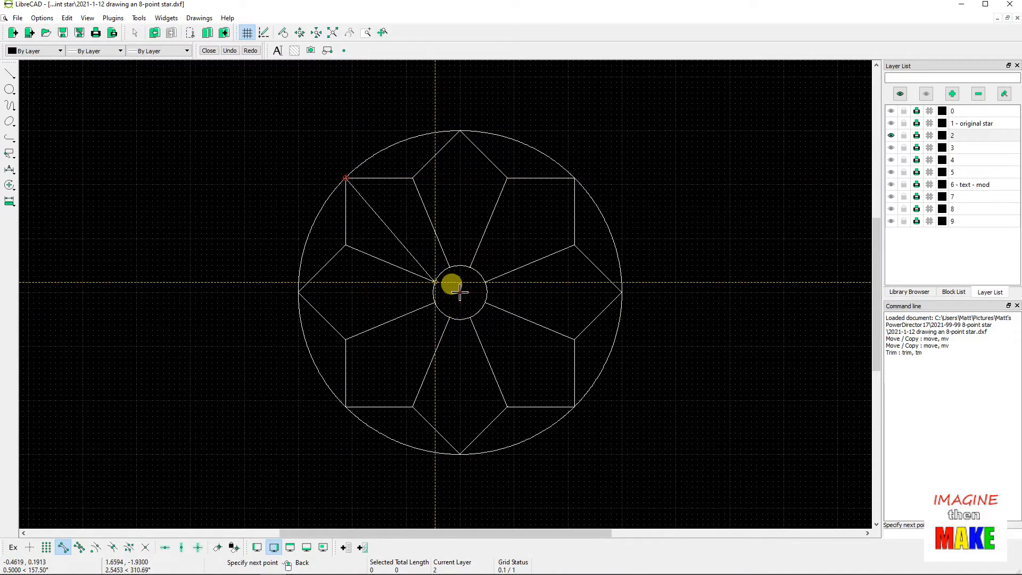
{"action": "left_click", "coordinate": [46, 547]}
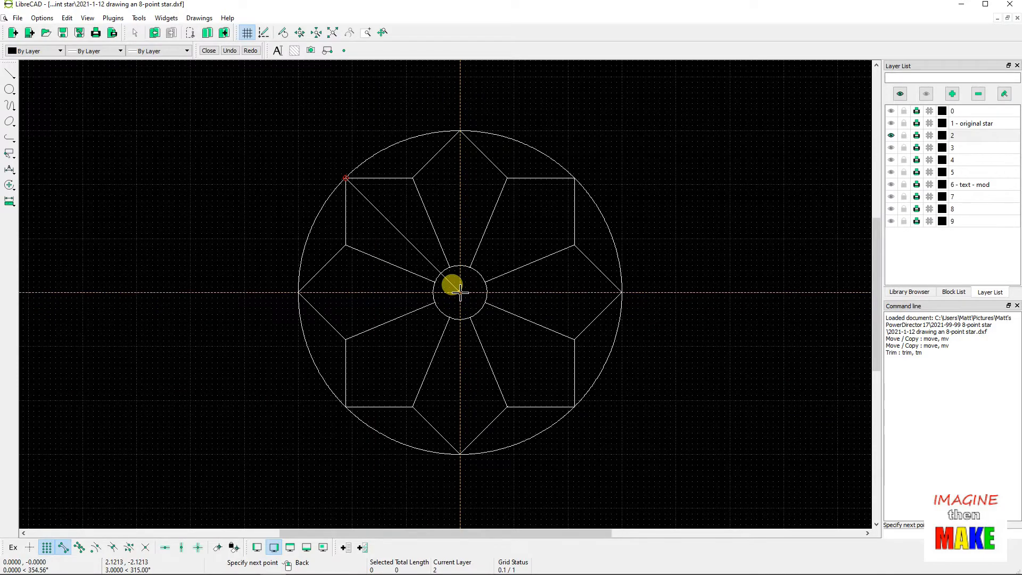
{"action": "left_click", "coordinate": [461, 291]}
{"action": "right_click", "coordinate": [215, 236]}
{"action": "right_click", "coordinate": [215, 235]}
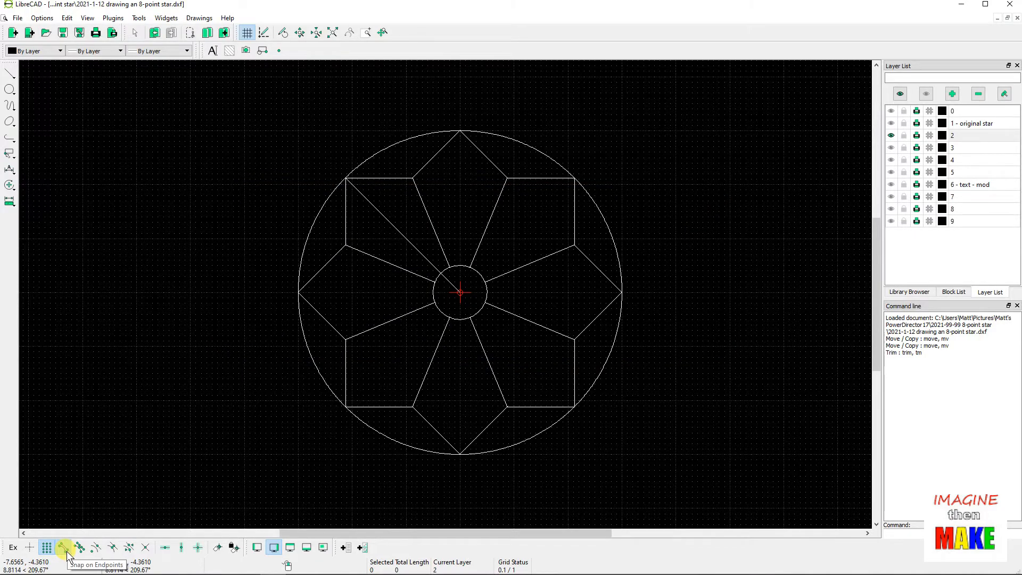
Try the grid, endpoint and entity snap options, leaving only grid and endpoint snapping enabled.
{"action": "left_click", "coordinate": [63, 549]}
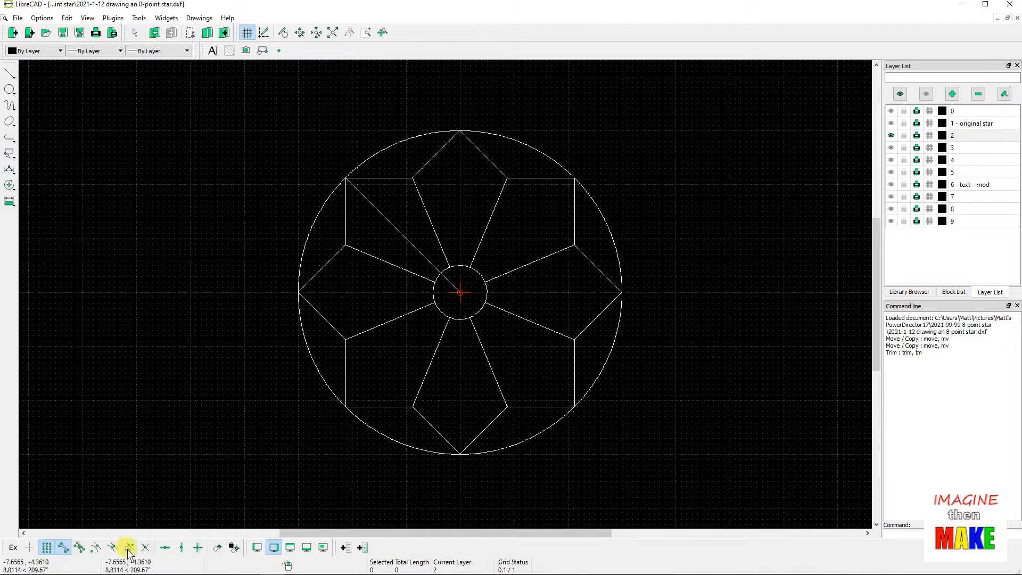
{"action": "left_click", "coordinate": [64, 548]}
{"action": "left_click", "coordinate": [47, 548]}
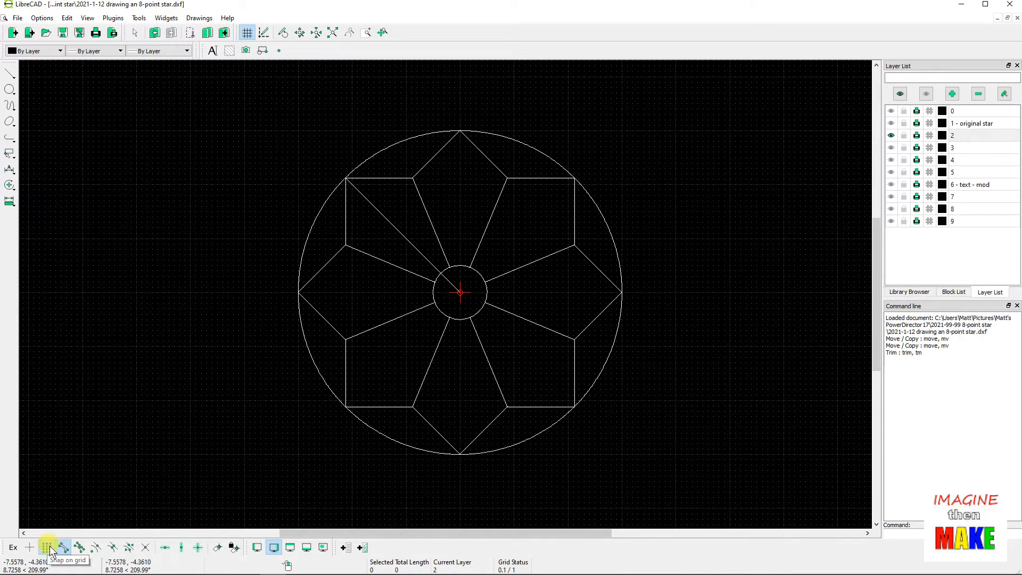
{"action": "left_click", "coordinate": [63, 548]}
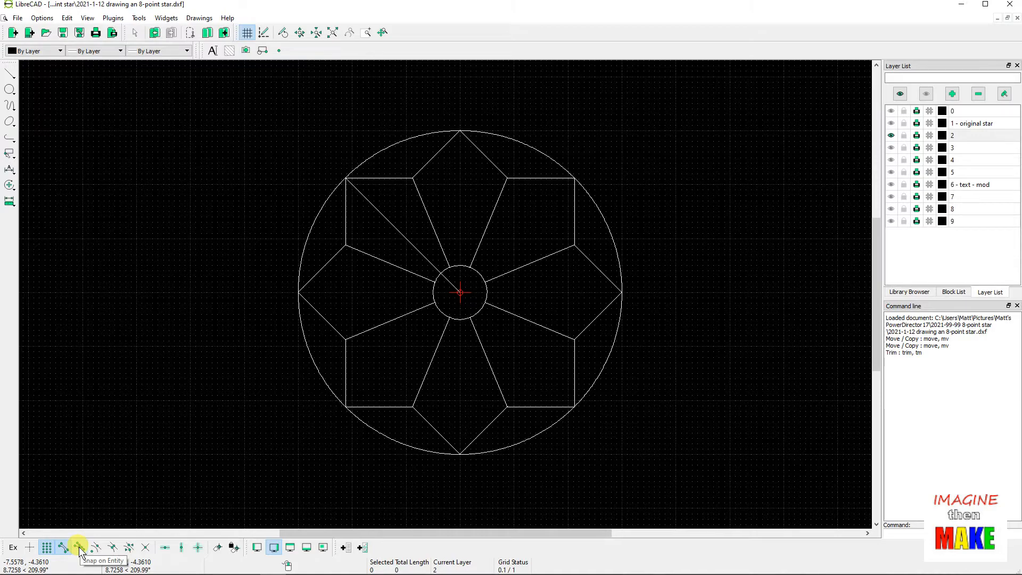
{"action": "left_click", "coordinate": [79, 548]}
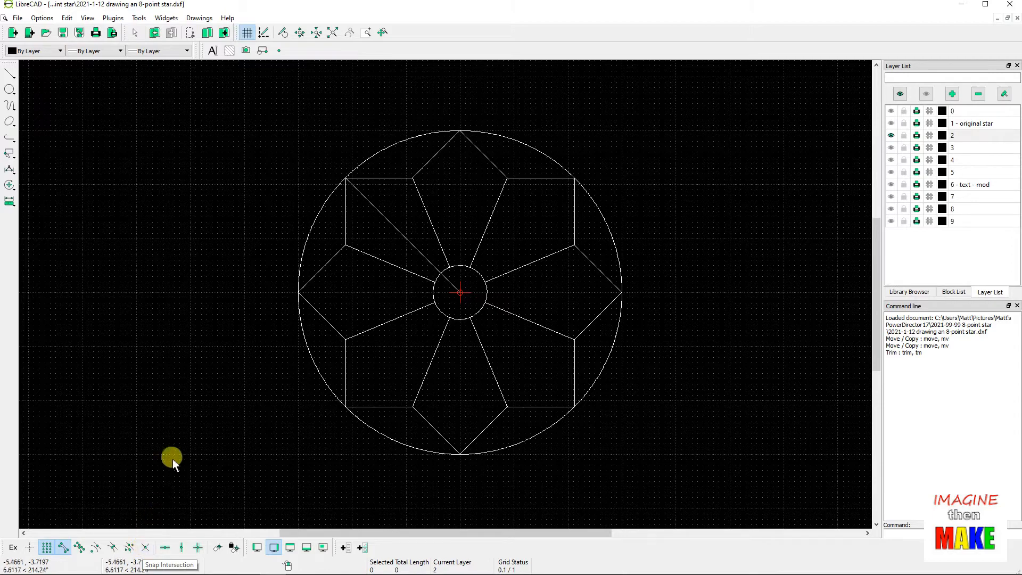
Draw two-point lines to the centre from the star's upper-right point and from its rightmost point.
{"action": "left_click", "coordinate": [13, 74]}
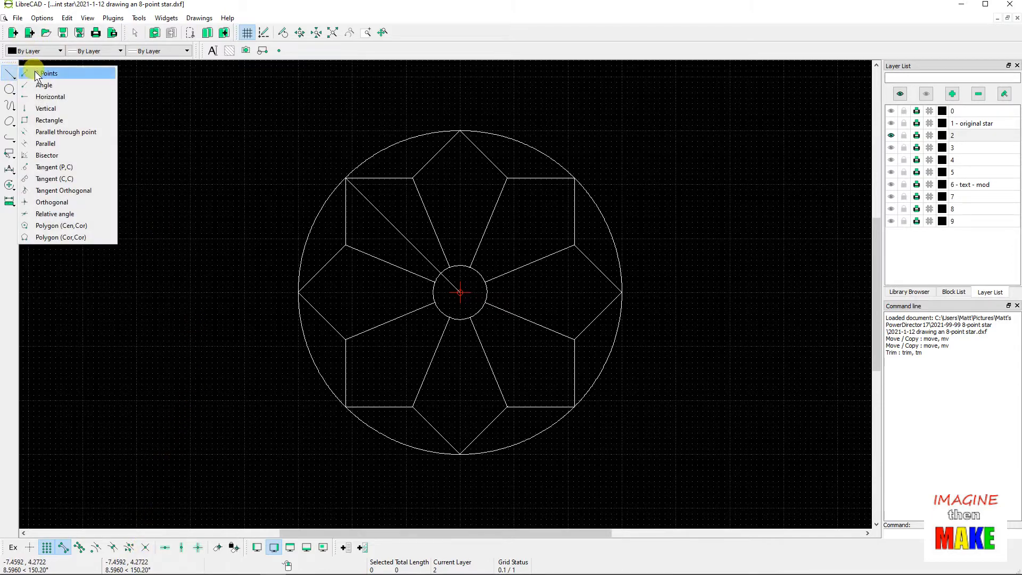
{"action": "left_click", "coordinate": [55, 69]}
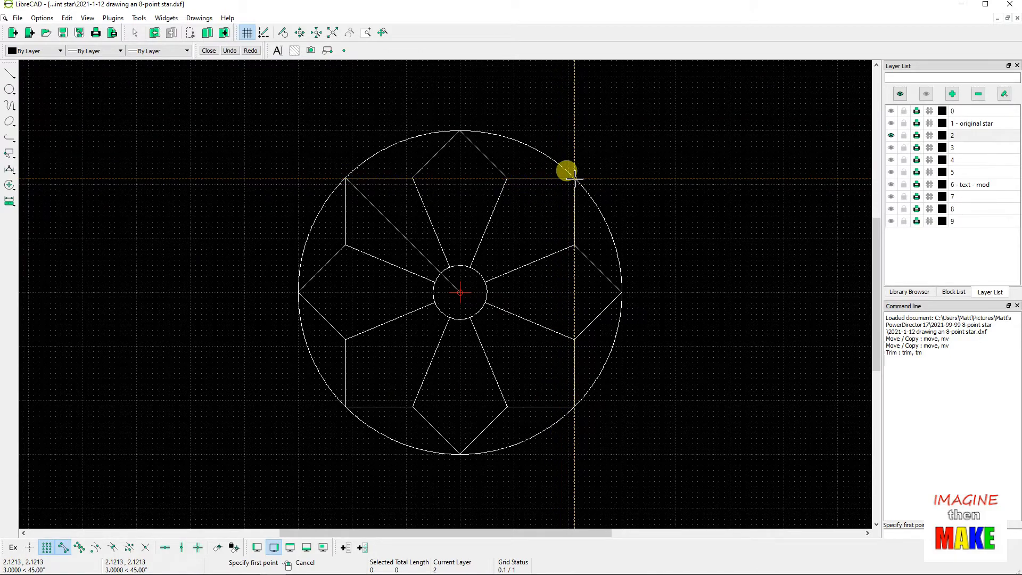
{"action": "left_click", "coordinate": [467, 291]}
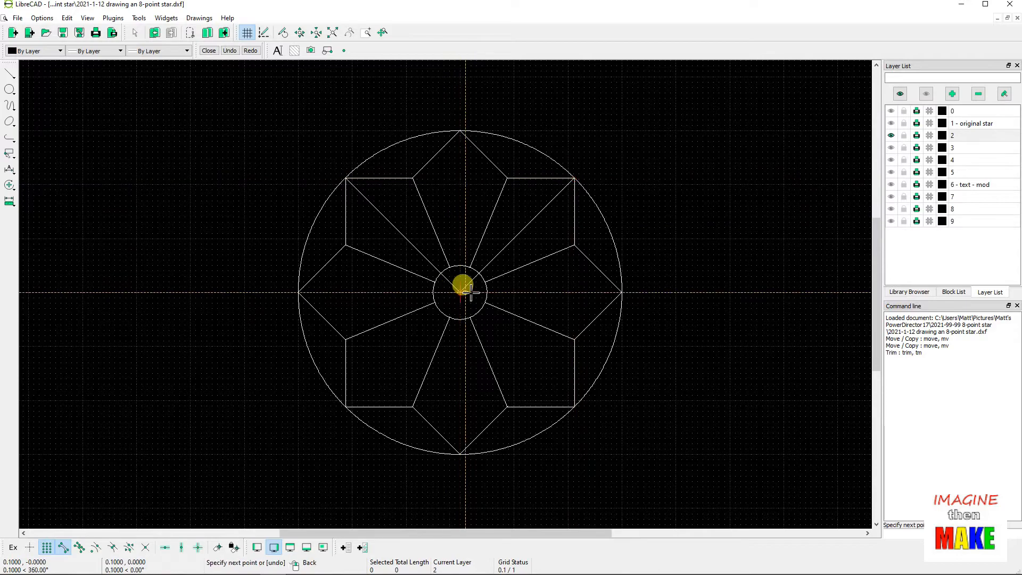
{"action": "right_click", "coordinate": [484, 282]}
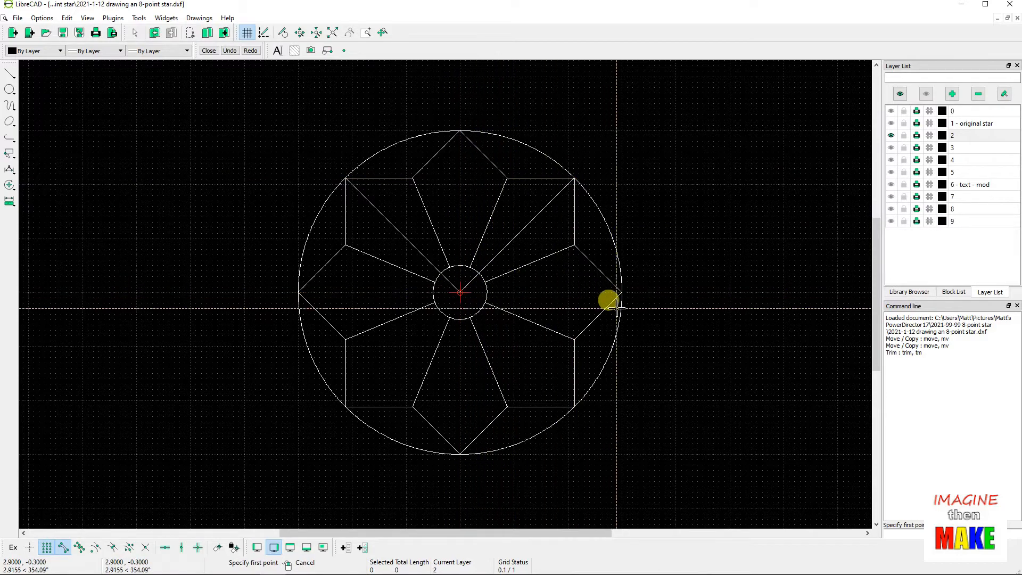
{"action": "left_click", "coordinate": [619, 292]}
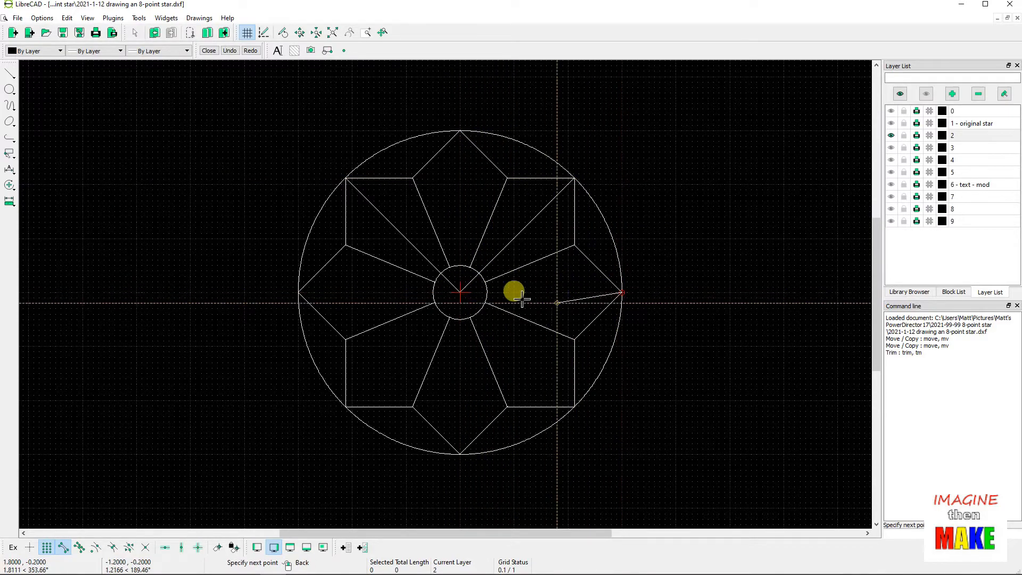
{"action": "left_click", "coordinate": [460, 292]}
{"action": "right_click", "coordinate": [473, 352]}
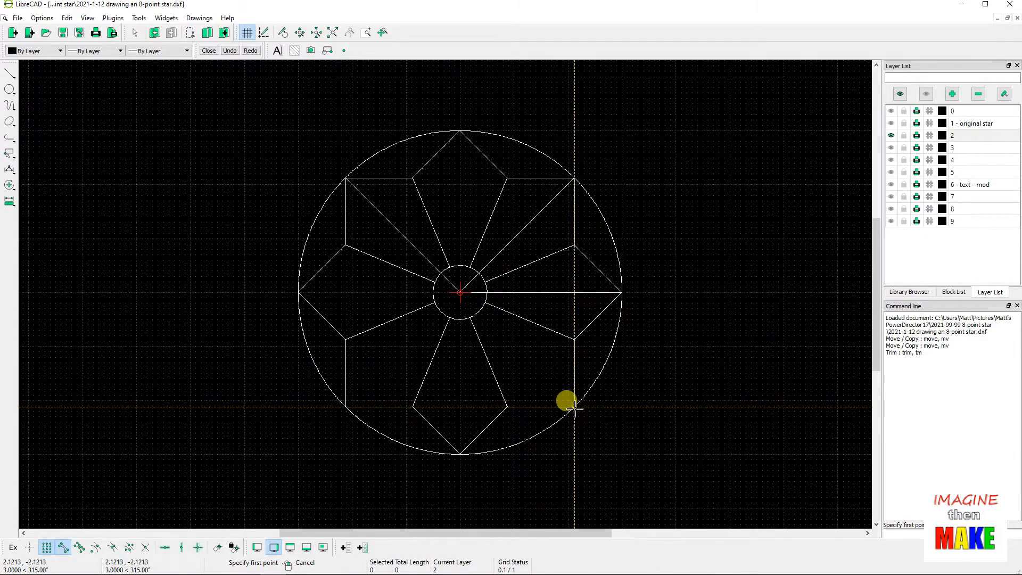
Undo the line to the star's rightmost point and draw a two-point line from its lower-right point to the centre.
{"action": "left_click", "coordinate": [67, 19]}
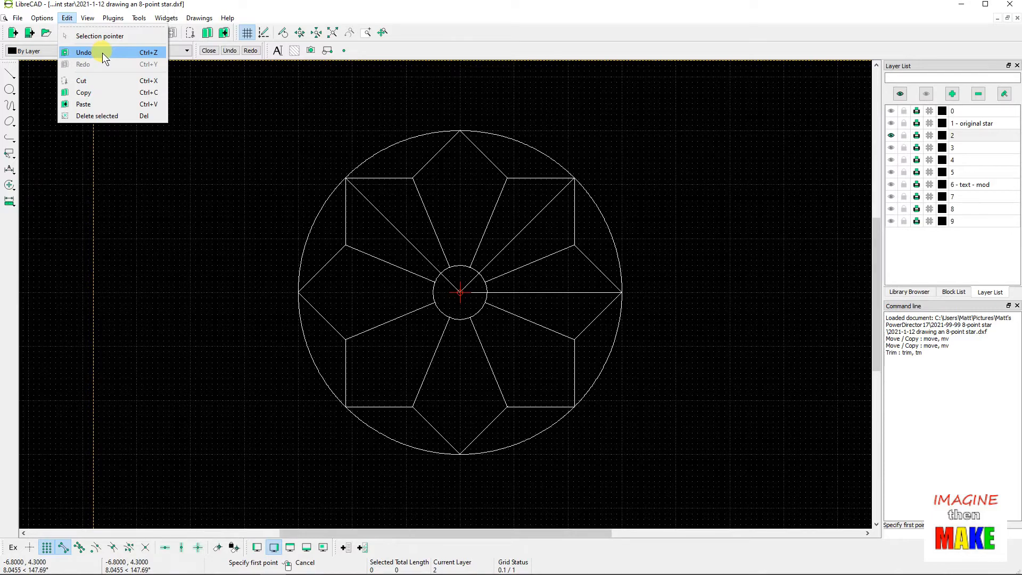
{"action": "left_click", "coordinate": [149, 53]}
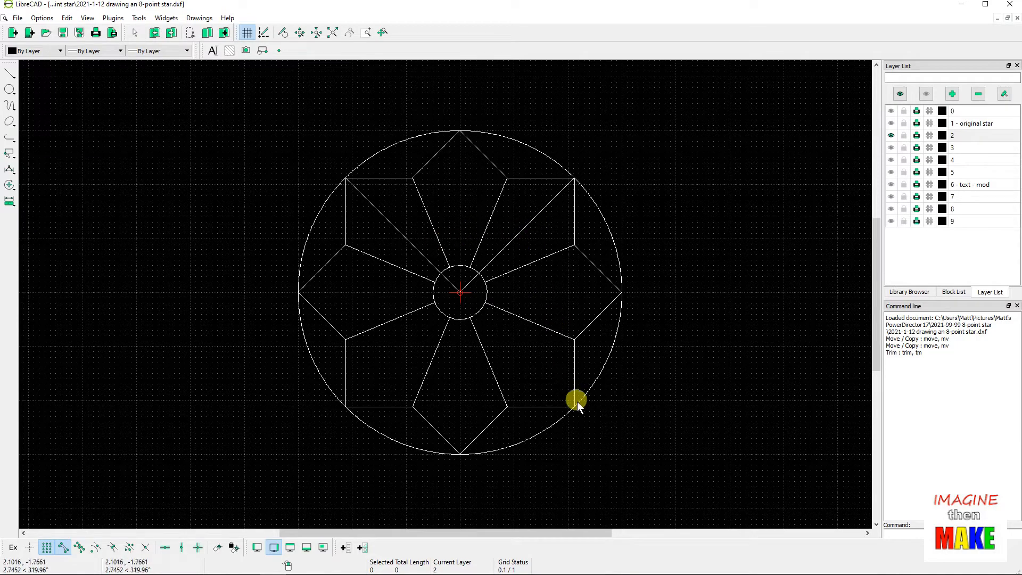
{"action": "left_click", "coordinate": [14, 73]}
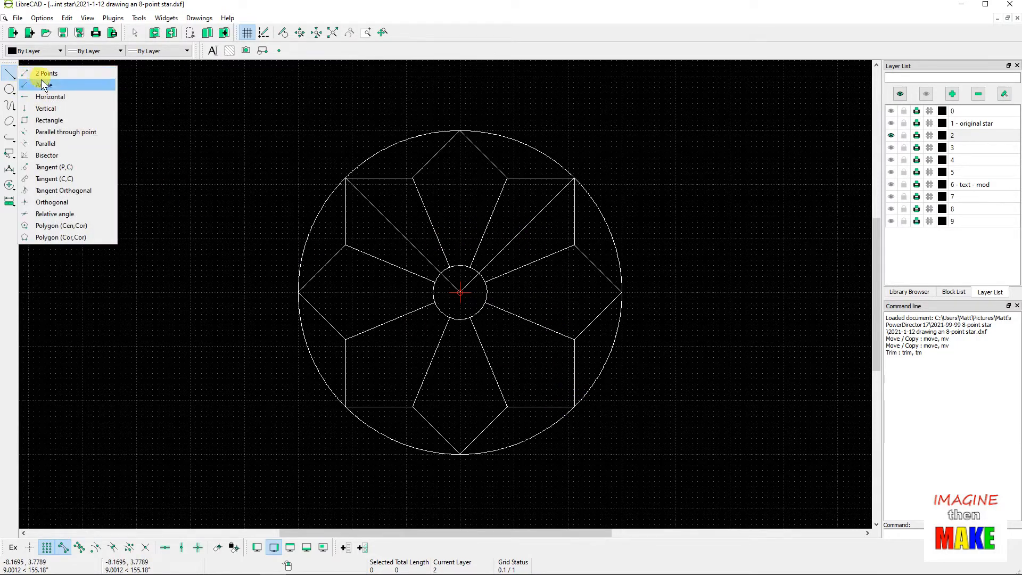
{"action": "left_click", "coordinate": [40, 75]}
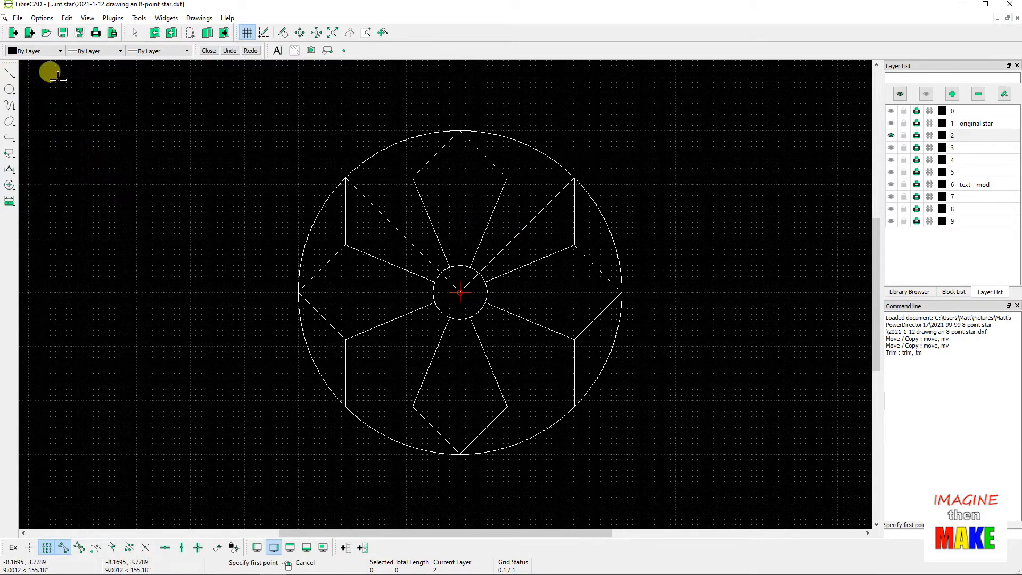
{"action": "left_click", "coordinate": [574, 407]}
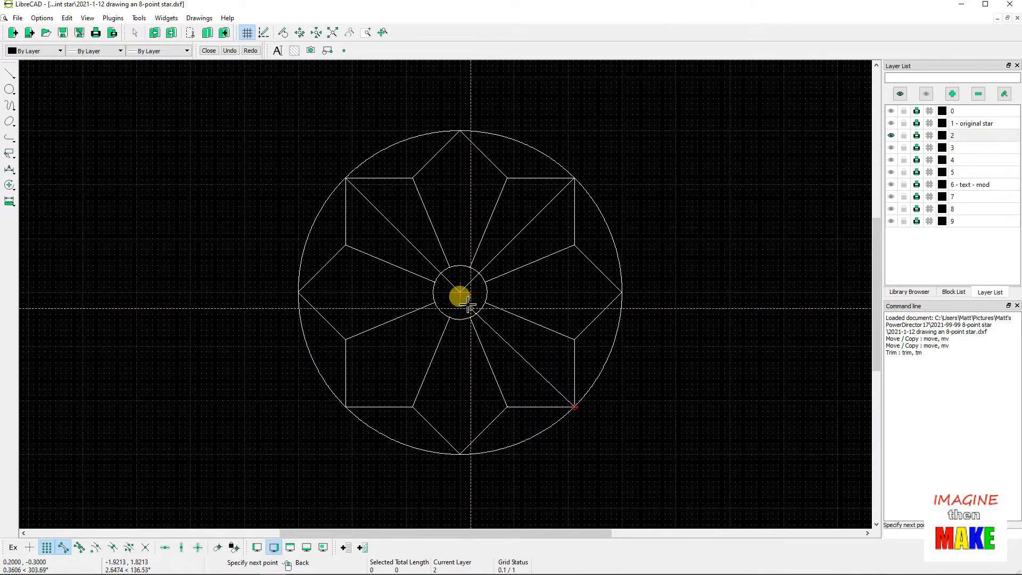
{"action": "left_click", "coordinate": [460, 291]}
{"action": "right_click", "coordinate": [459, 291]}
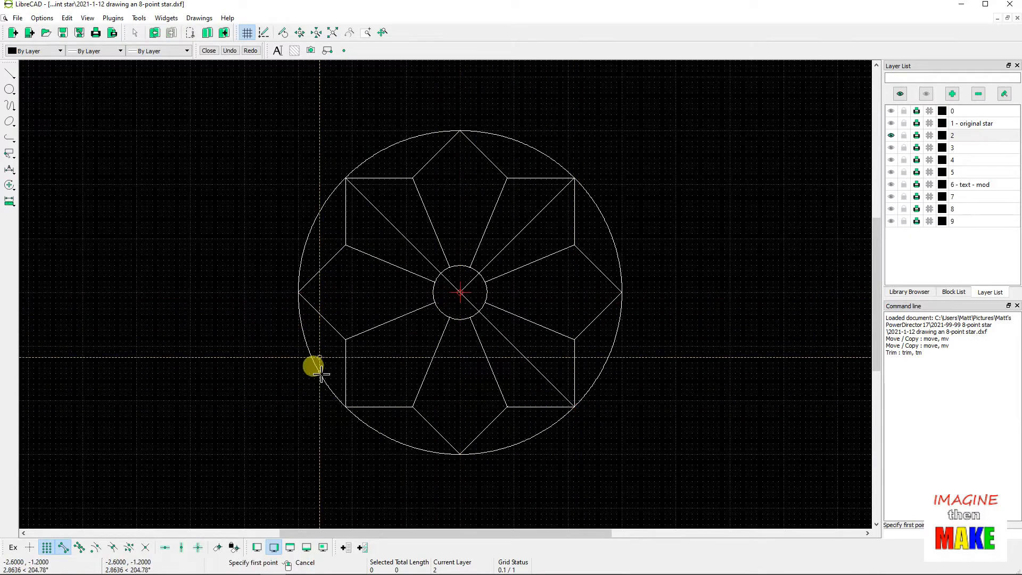
Draw a two-point line from the star's lower-left point to the centre and finish the line command.
{"action": "left_click", "coordinate": [346, 408]}
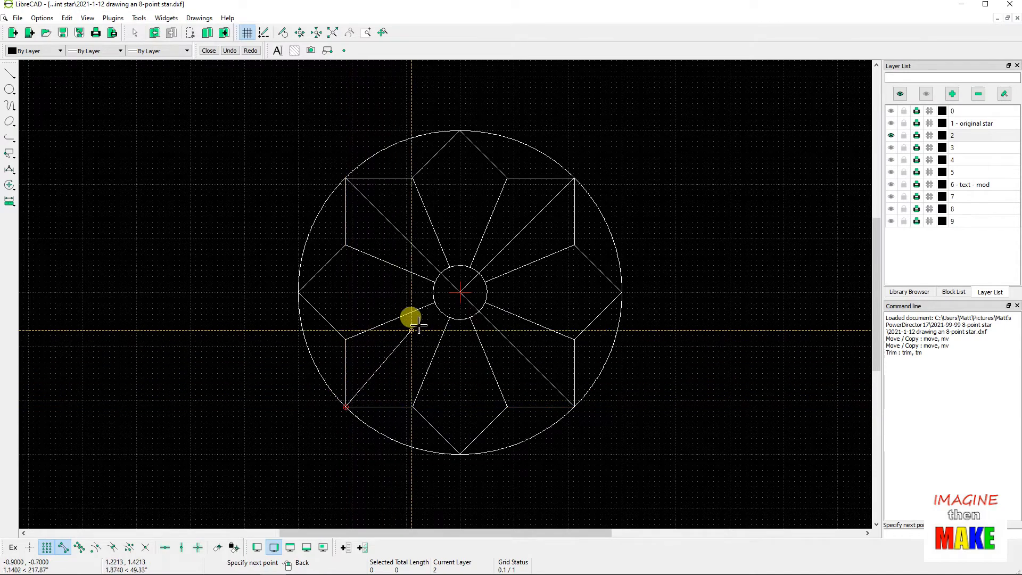
{"action": "left_click", "coordinate": [460, 292]}
{"action": "right_click", "coordinate": [223, 212]}
{"action": "right_click", "coordinate": [225, 213]}
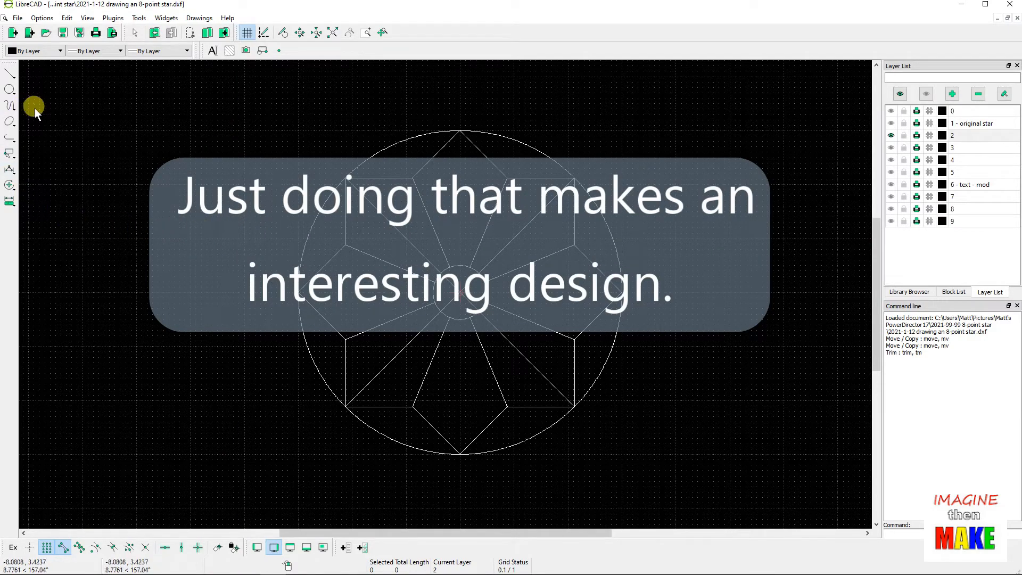
Draw a circle centred on the star that passes through the inner corners between its points.
{"action": "left_click", "coordinate": [15, 90]}
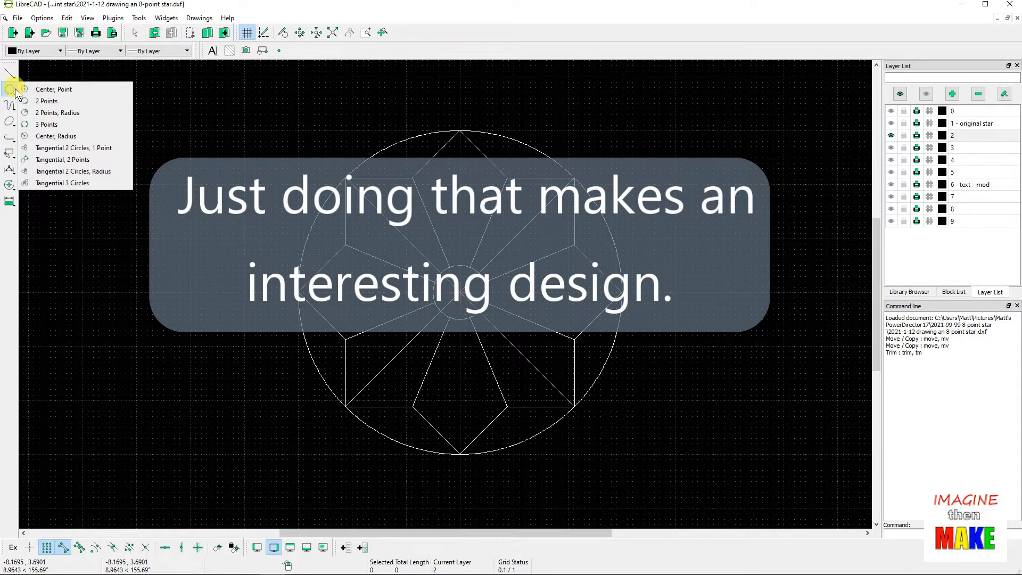
{"action": "left_click", "coordinate": [58, 90]}
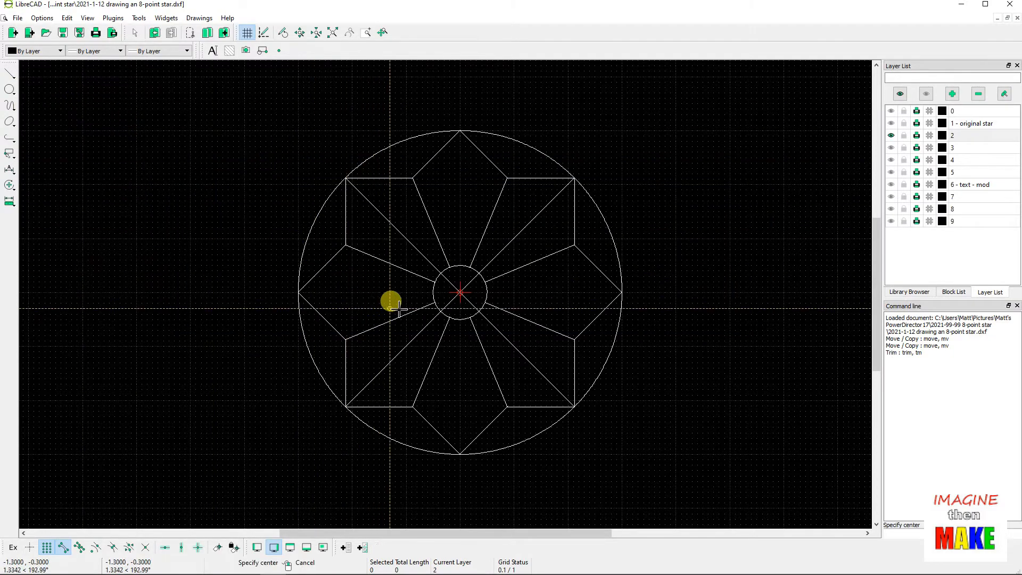
{"action": "left_click", "coordinate": [459, 291]}
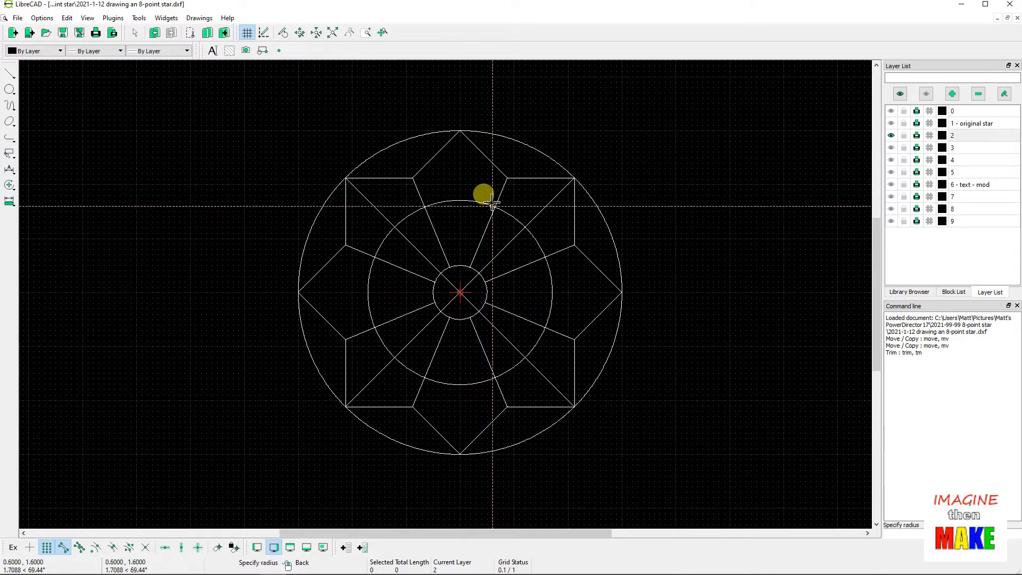
{"action": "left_click", "coordinate": [506, 178]}
{"action": "right_click", "coordinate": [283, 149]}
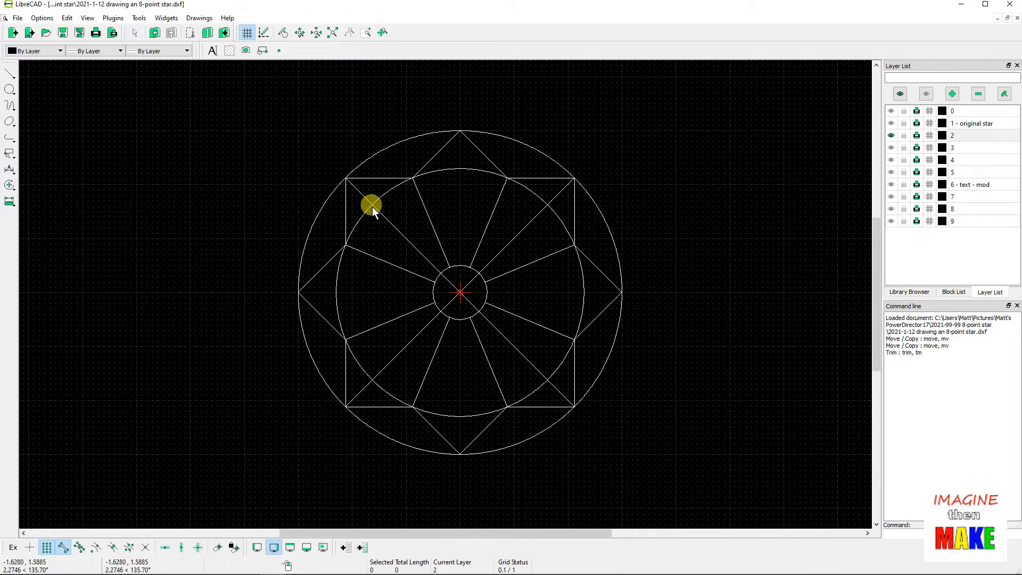
Enable intersection snapping and draw a line at -90 degrees, length 2, from where the middle circle crosses the upper-left diagonal.
{"action": "left_click", "coordinate": [146, 548]}
{"action": "left_click", "coordinate": [10, 74]}
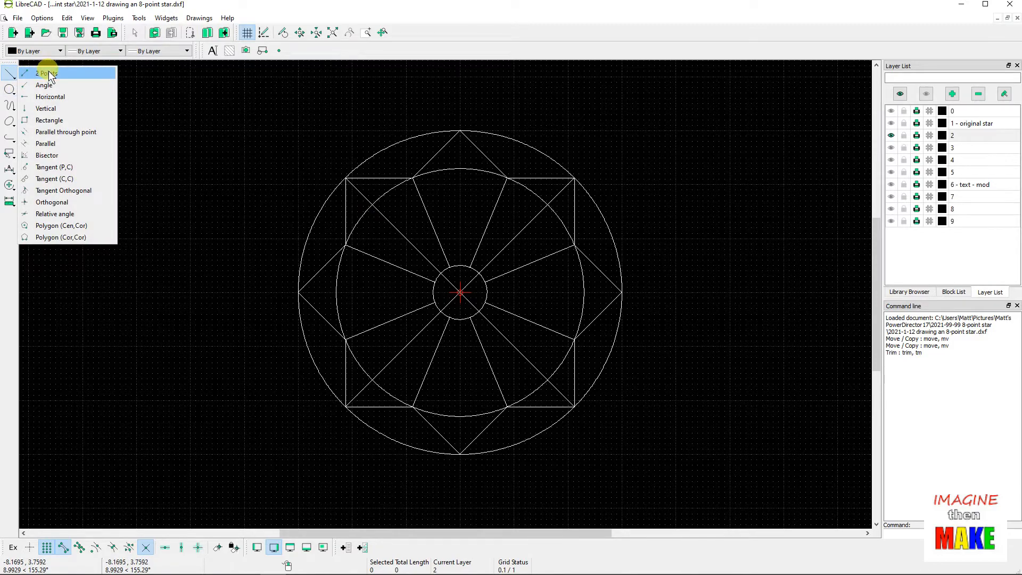
{"action": "left_click", "coordinate": [45, 85]}
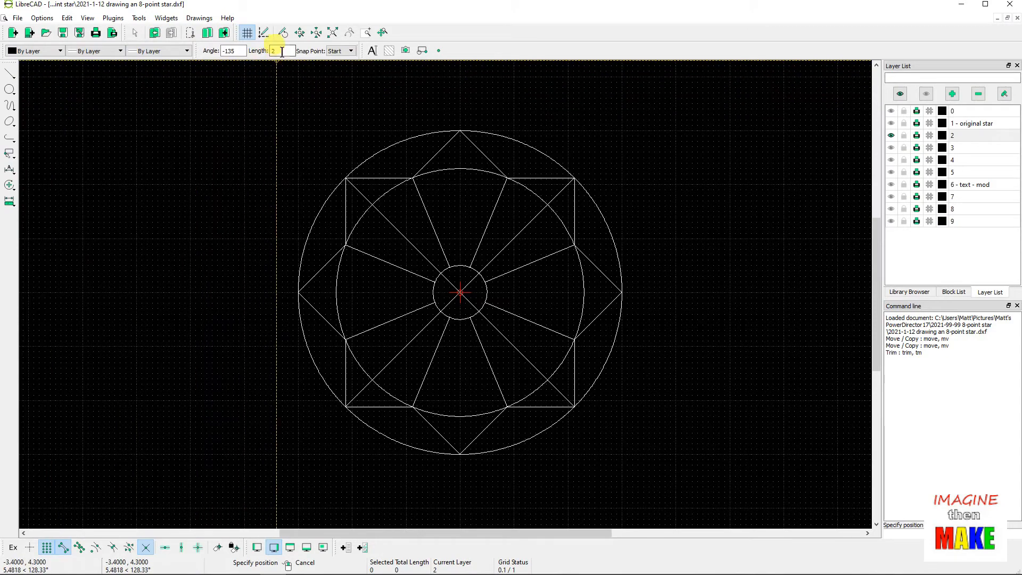
{"action": "left_click_drag", "start_coordinate": [237, 51], "coordinate": [214, 52]}
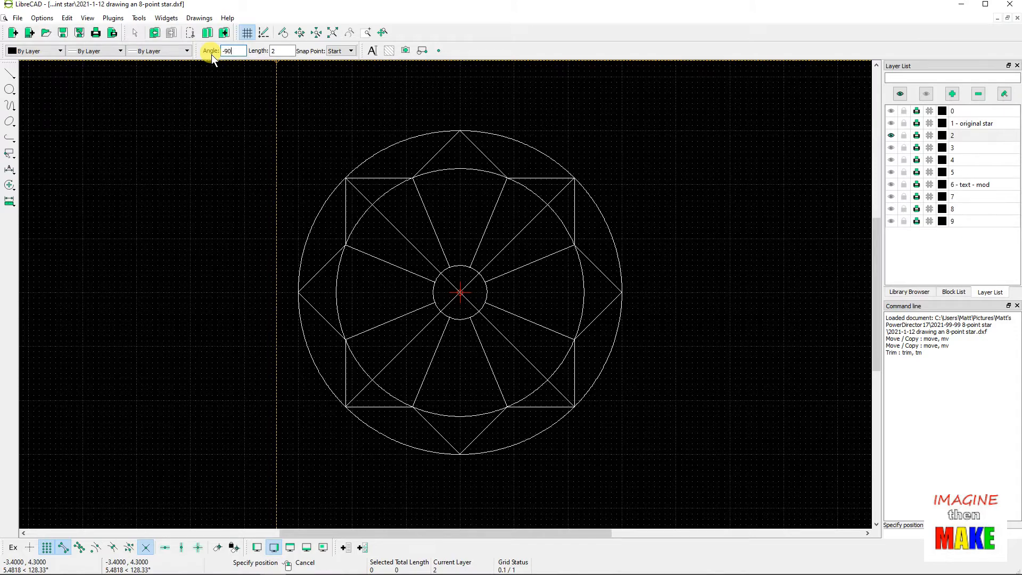
{"action": "left_click", "coordinate": [372, 205]}
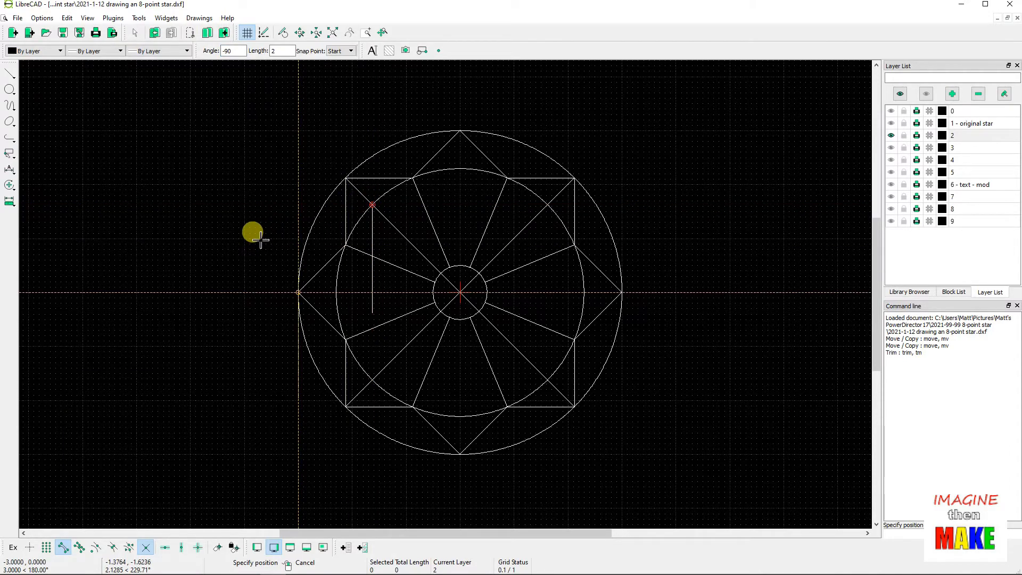
Draw a line at 0 degrees, length 2, from the same intersection of the middle circle and upper-left diagonal.
{"action": "left_click_drag", "start_coordinate": [239, 51], "coordinate": [207, 51]}
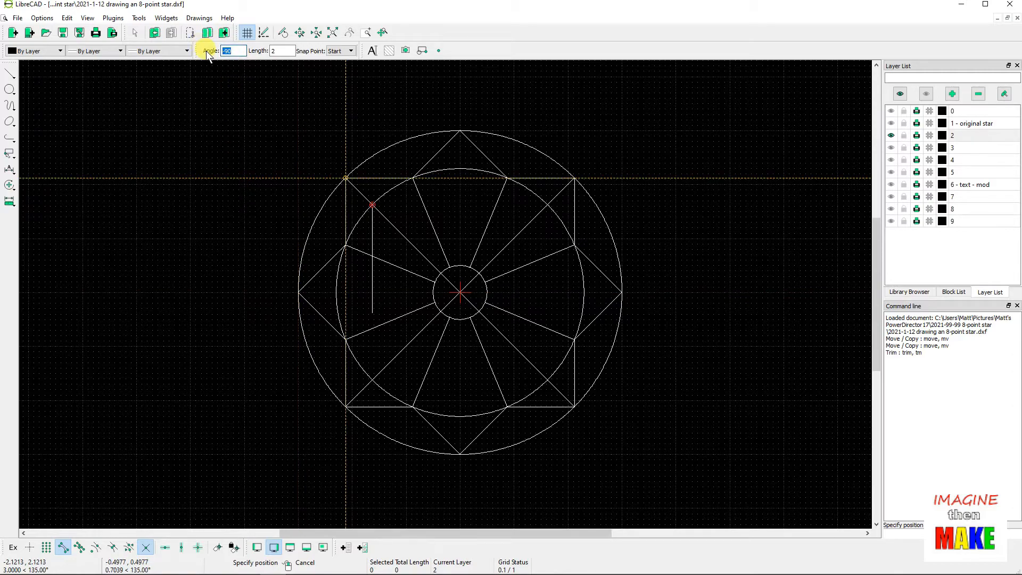
{"action": "type", "text": "0"}
{"action": "left_click", "coordinate": [372, 205]}
{"action": "right_click", "coordinate": [271, 161]}
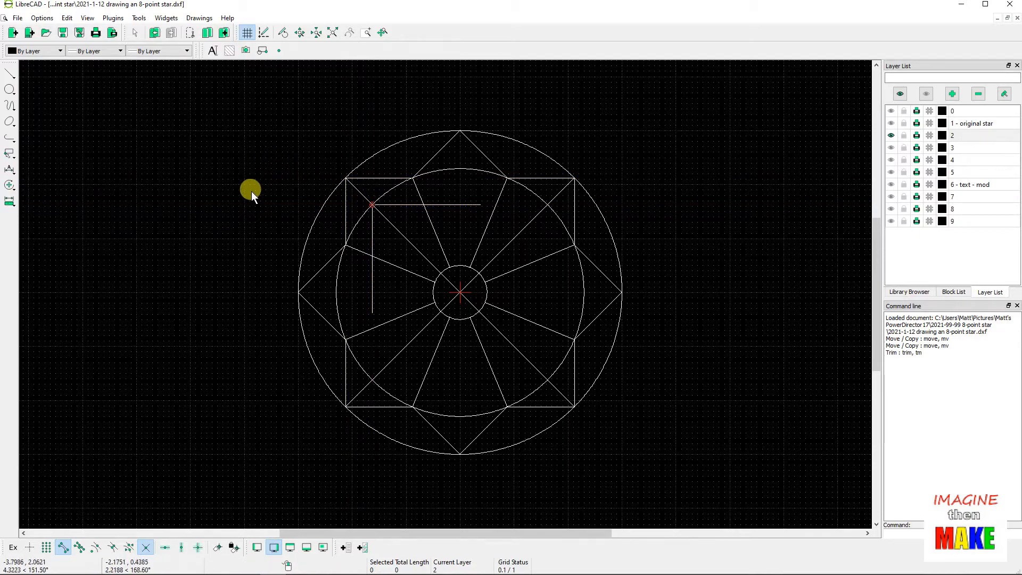
Try to trim the new vertical line to the radial line it crosses, and undo the trims.
{"action": "left_click", "coordinate": [10, 187]}
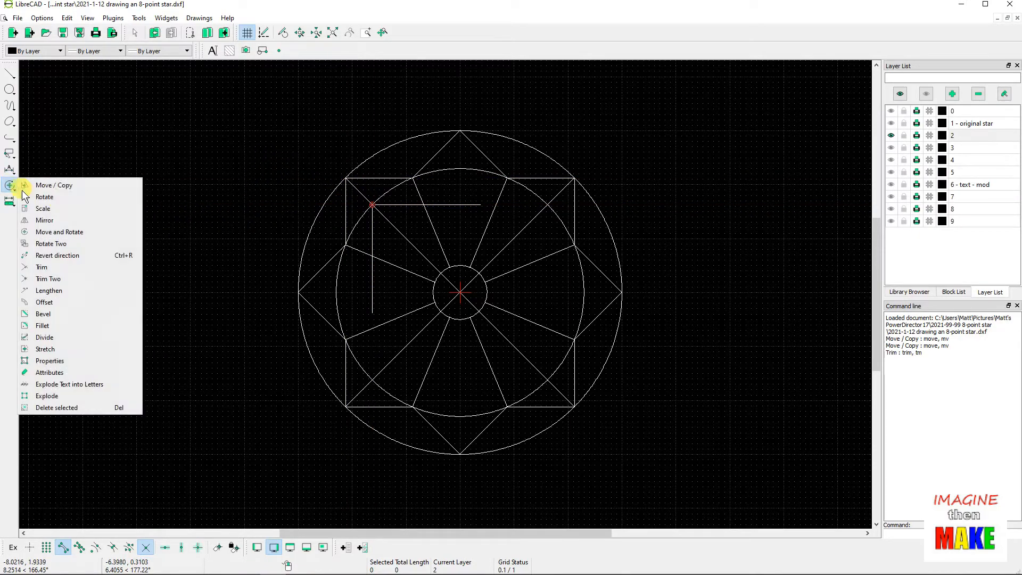
{"action": "left_click", "coordinate": [61, 263]}
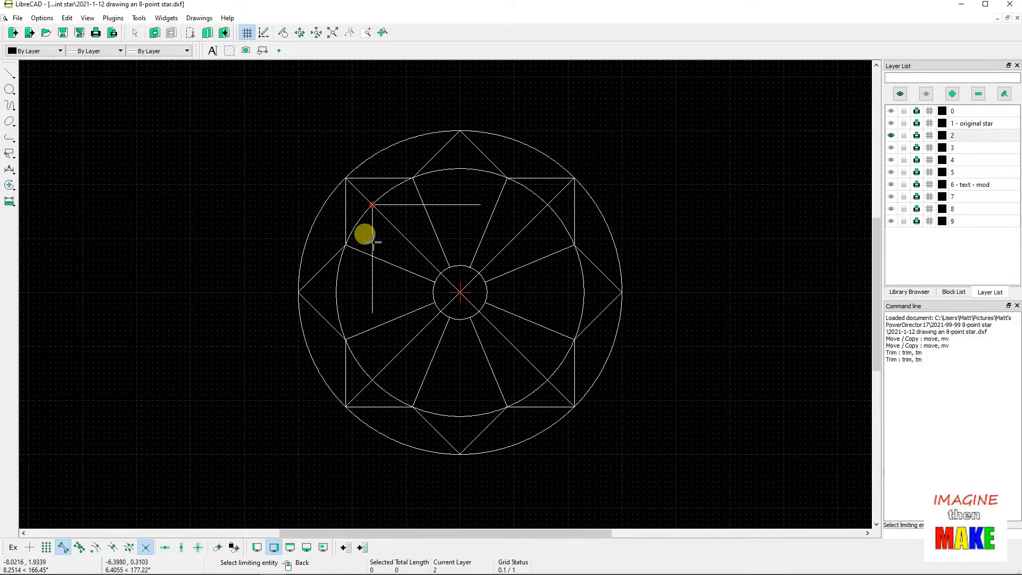
{"action": "left_click", "coordinate": [392, 265]}
{"action": "left_click", "coordinate": [372, 234]}
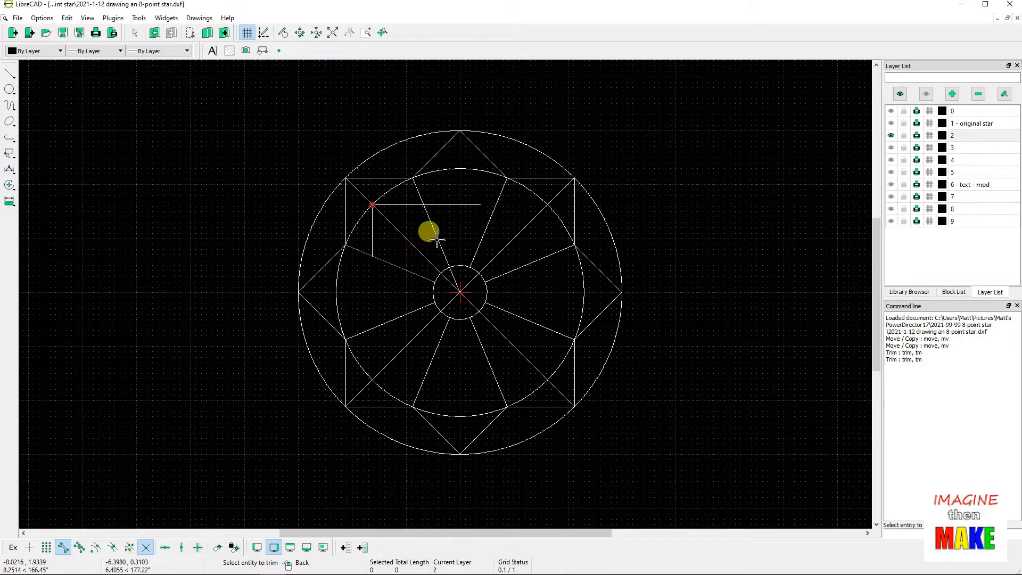
{"action": "right_click", "coordinate": [431, 232]}
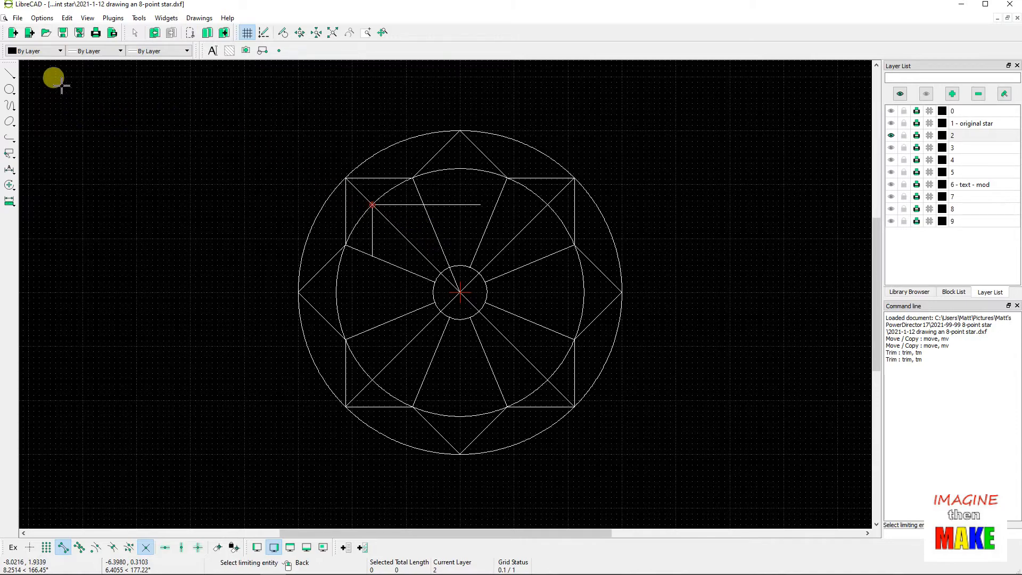
{"action": "left_click", "coordinate": [71, 15]}
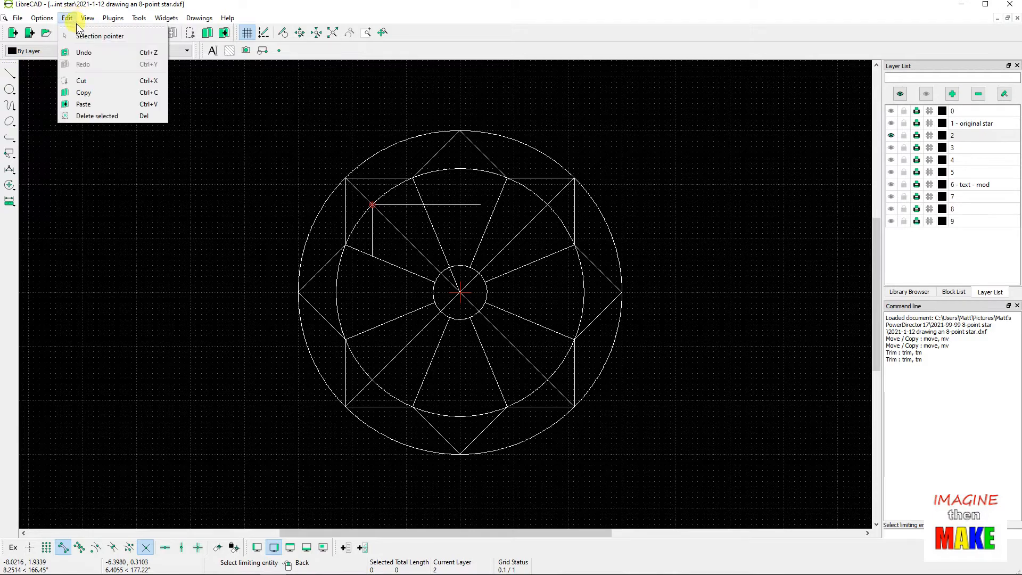
{"action": "left_click", "coordinate": [110, 52]}
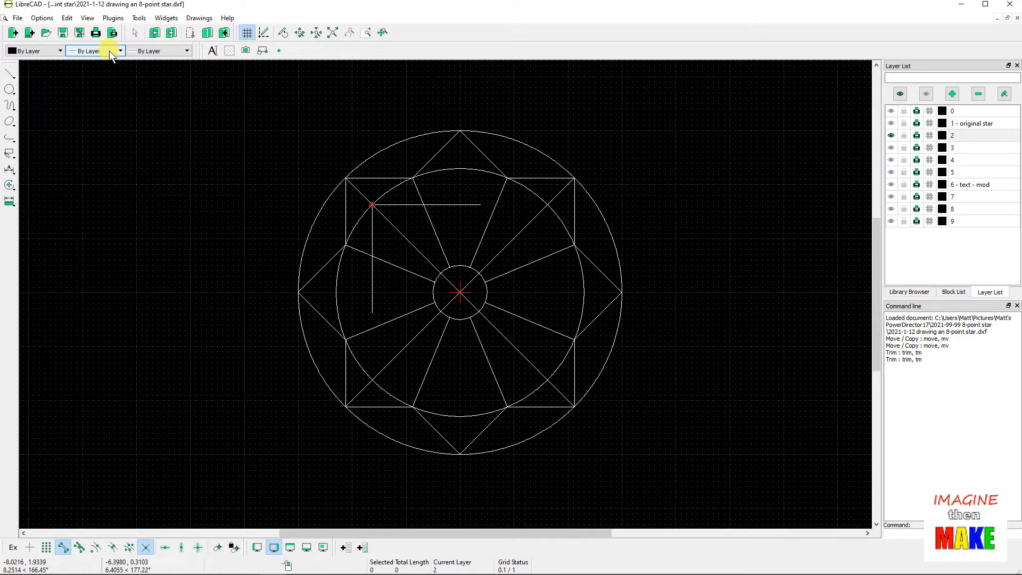
Trim the new vertical and horizontal lines to the radial lines they cross, keeping the parts that meet at the upper-left diagonal.
{"action": "left_click", "coordinate": [10, 184]}
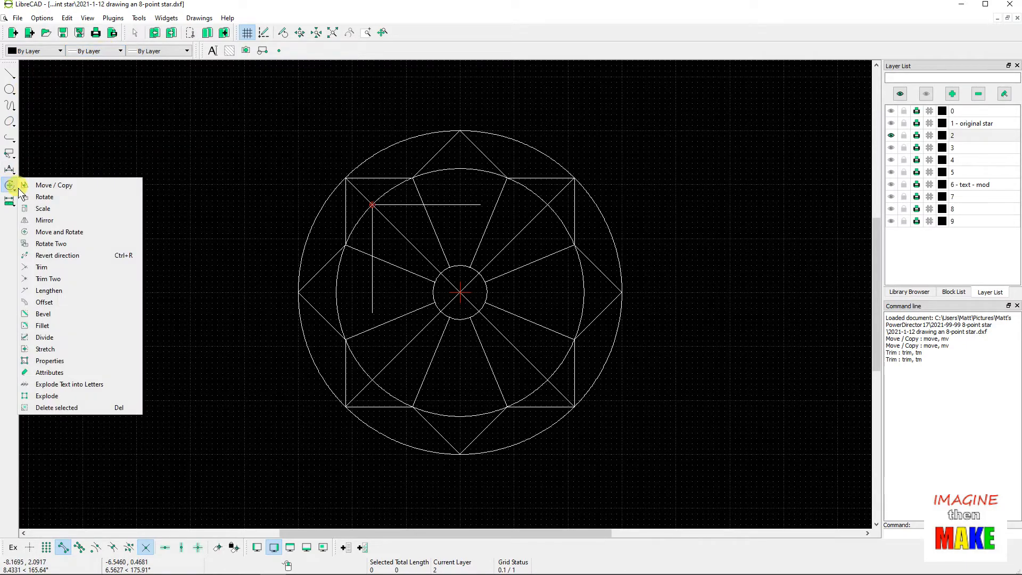
{"action": "left_click", "coordinate": [81, 264]}
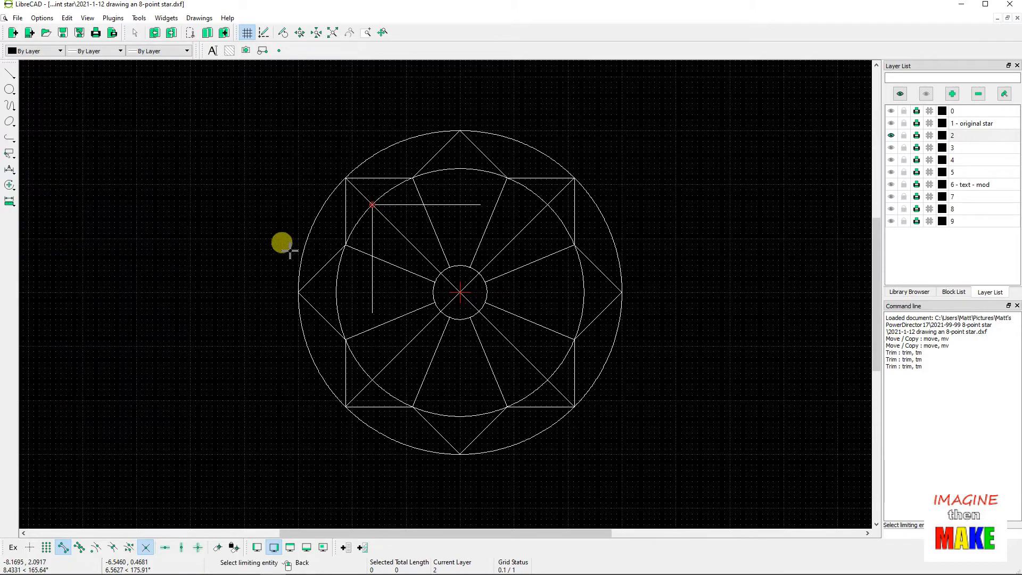
{"action": "left_click", "coordinate": [395, 265]}
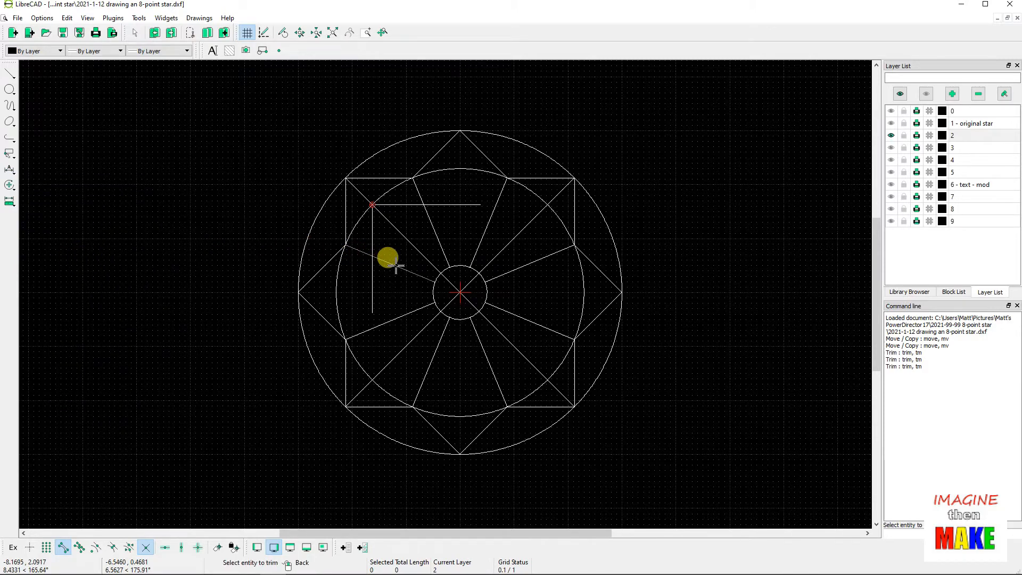
{"action": "left_click", "coordinate": [372, 269]}
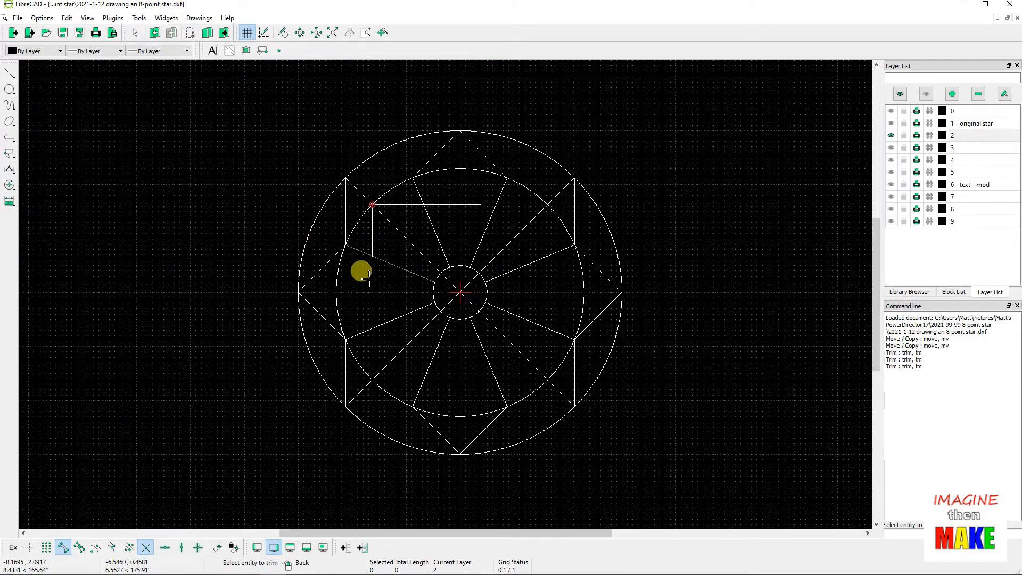
{"action": "right_click", "coordinate": [442, 259]}
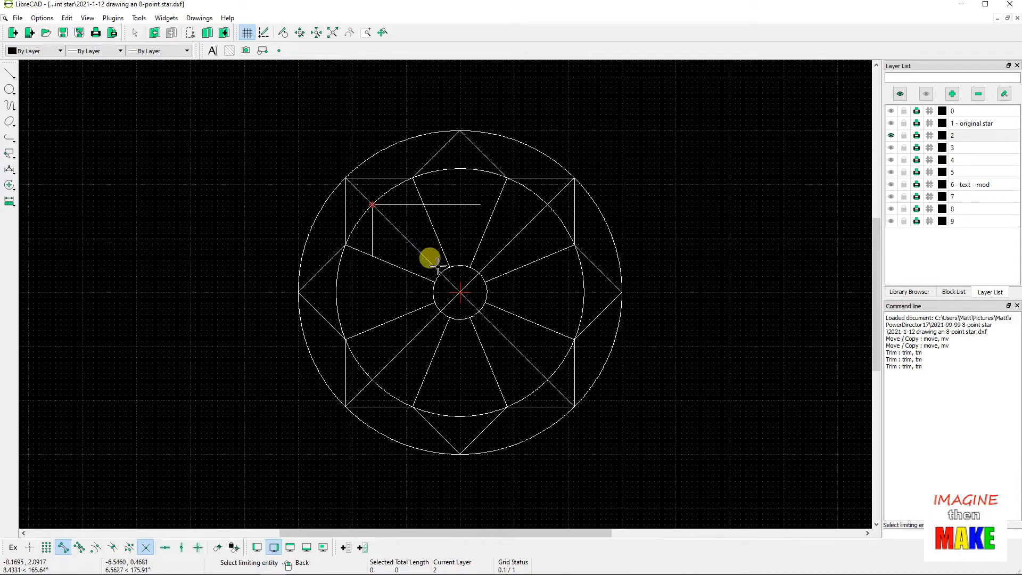
{"action": "left_click", "coordinate": [437, 237]}
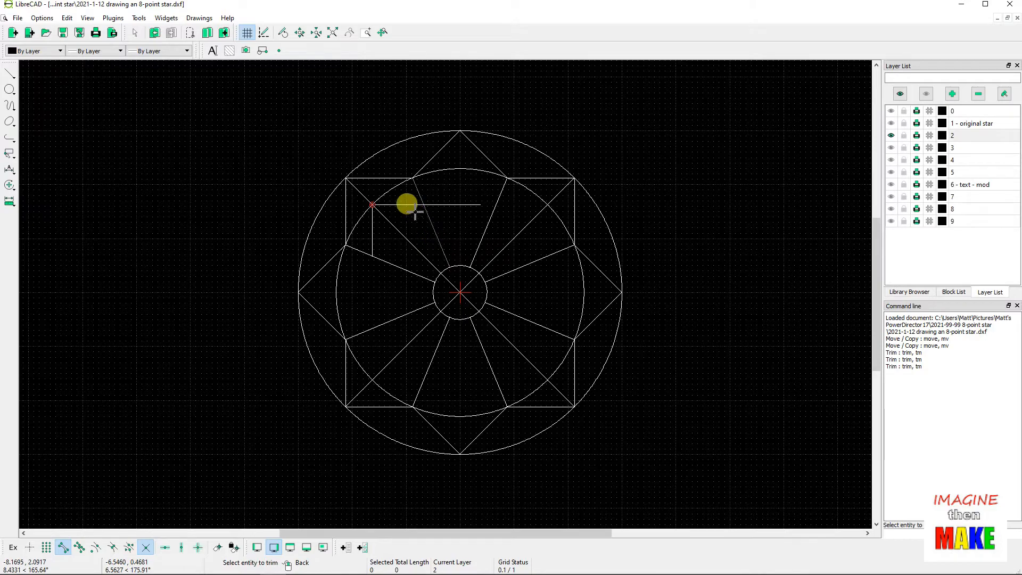
{"action": "right_click", "coordinate": [400, 205]}
{"action": "right_click", "coordinate": [187, 193]}
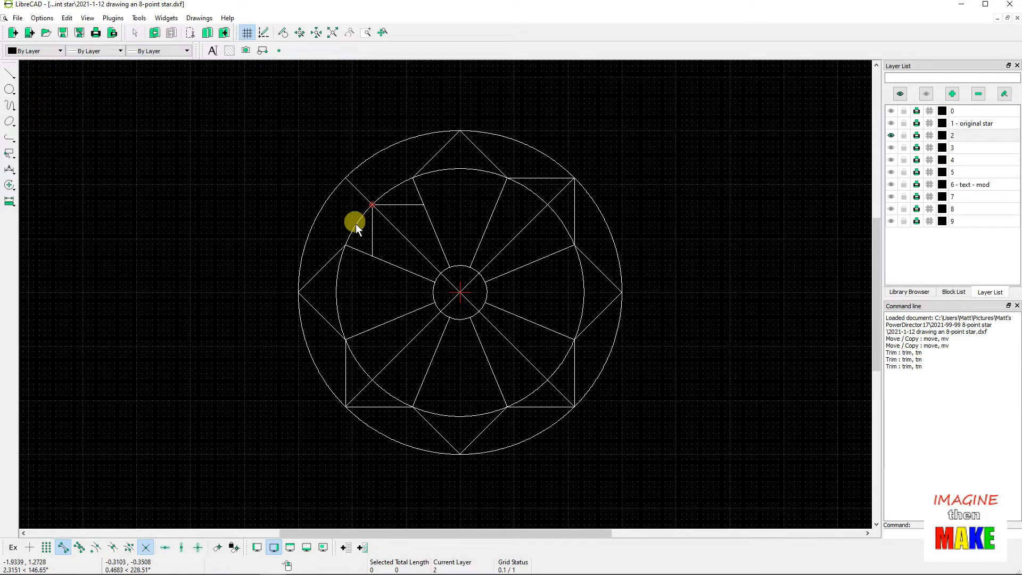
Trim the ends of the diagonals to the middle circle, keeping the parts inside it.
{"action": "left_click", "coordinate": [9, 184]}
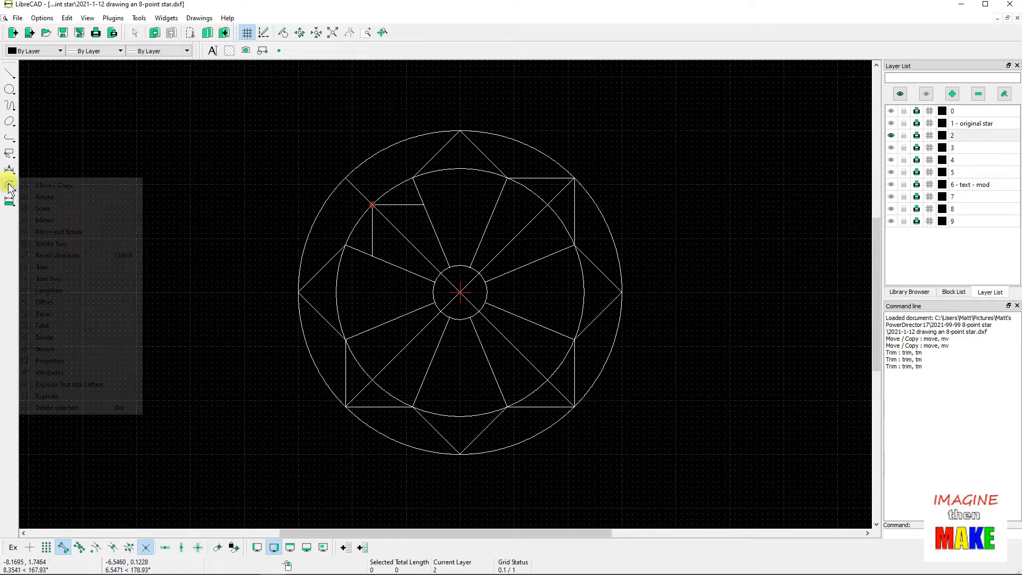
{"action": "left_click", "coordinate": [66, 267]}
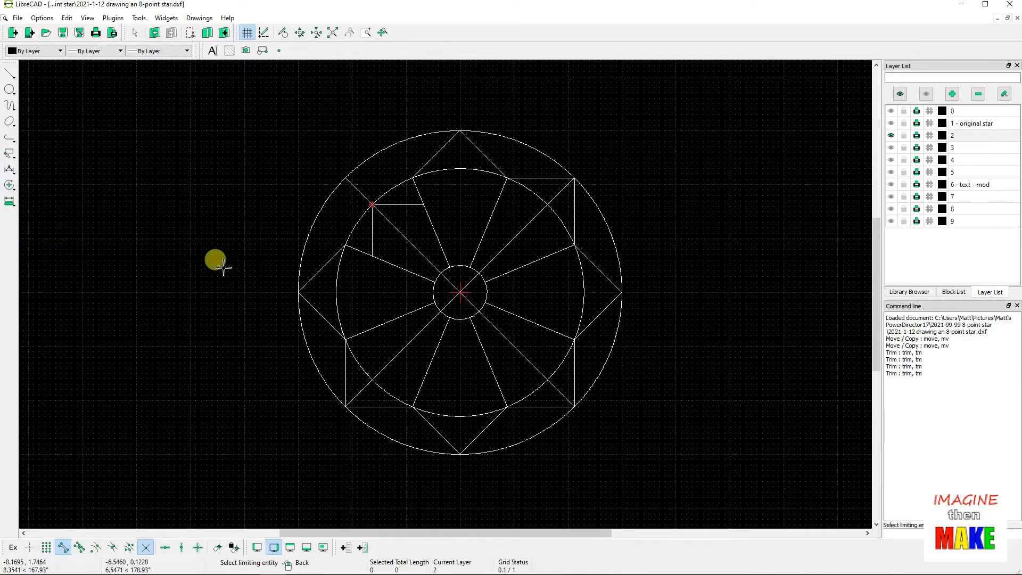
{"action": "left_click", "coordinate": [346, 222]}
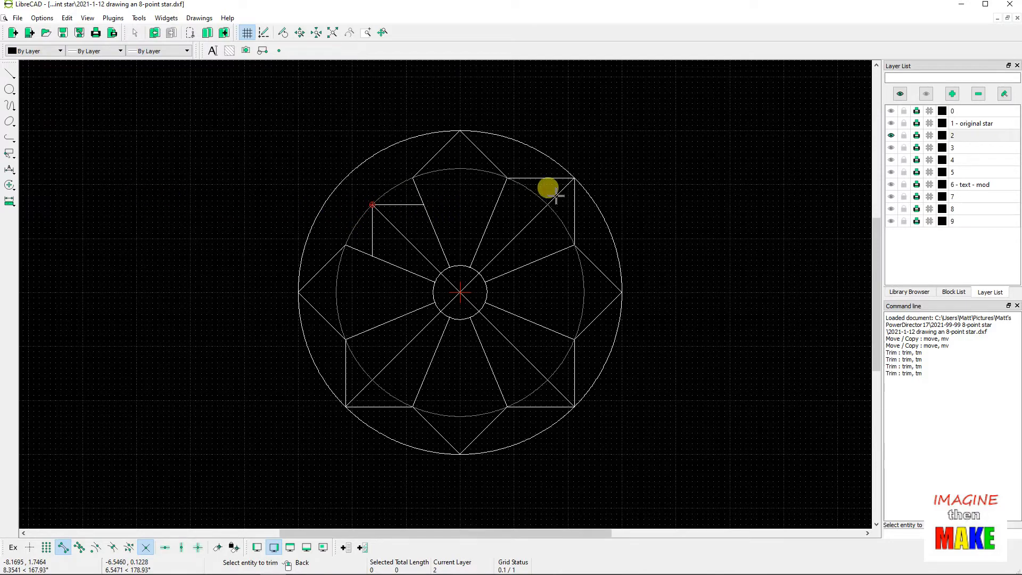
{"action": "left_click", "coordinate": [540, 212]}
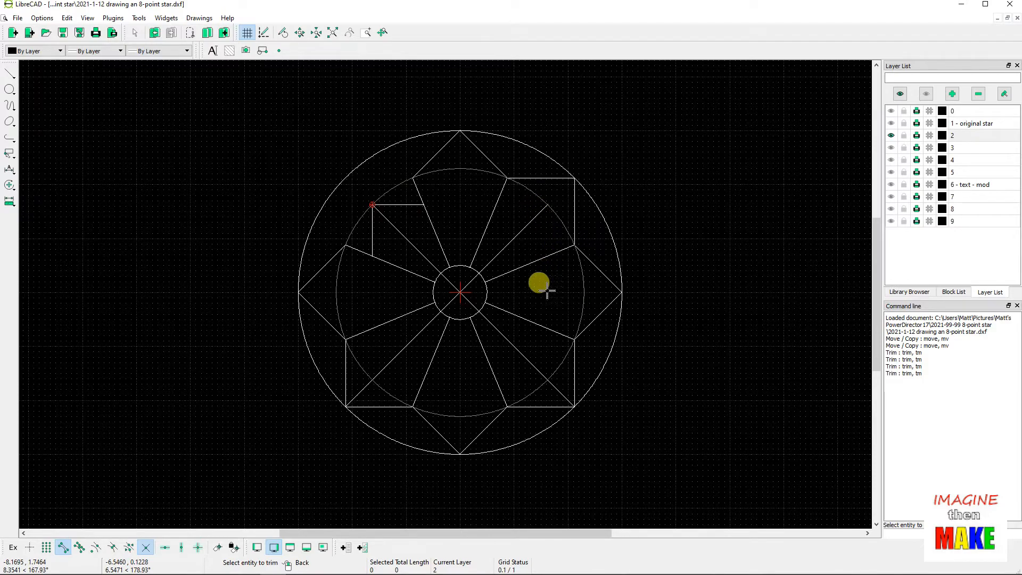
{"action": "left_click", "coordinate": [507, 339]}
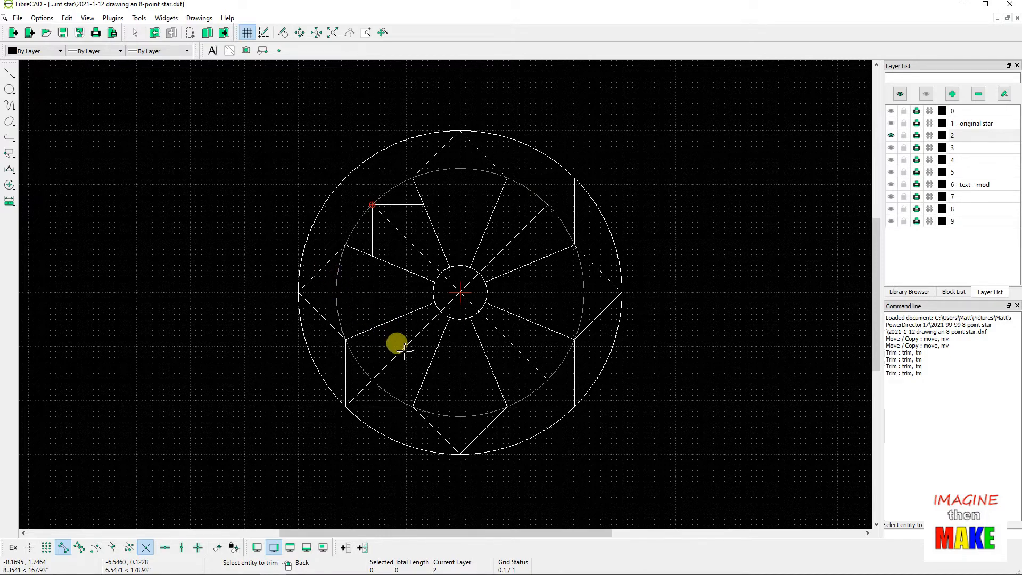
{"action": "right_click", "coordinate": [208, 260]}
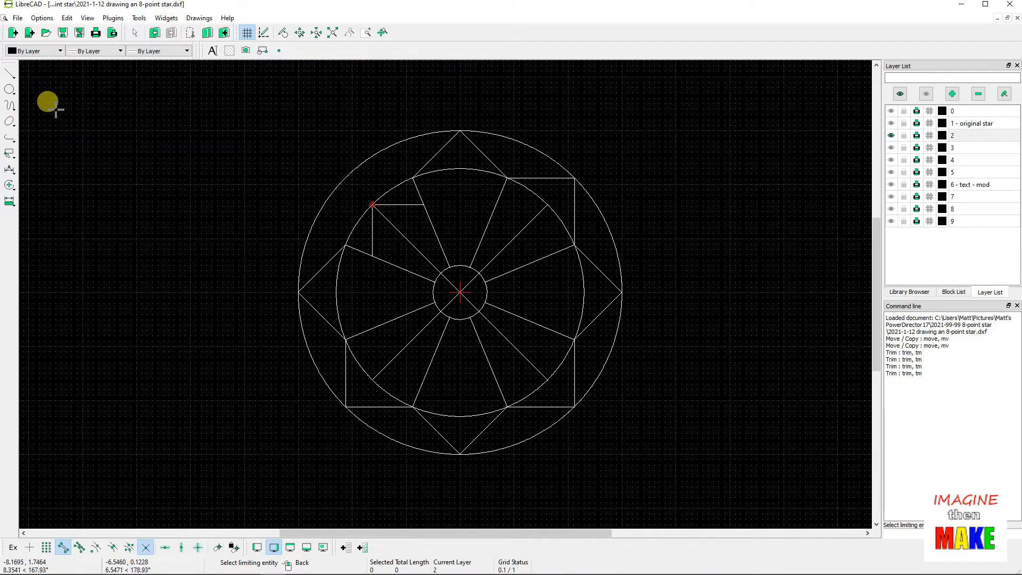
Draw two lines of length 2, at 180 and -90 degrees, from where the upper-right diagonal meets the middle circle.
{"action": "left_click", "coordinate": [9, 74]}
{"action": "left_click", "coordinate": [42, 85]}
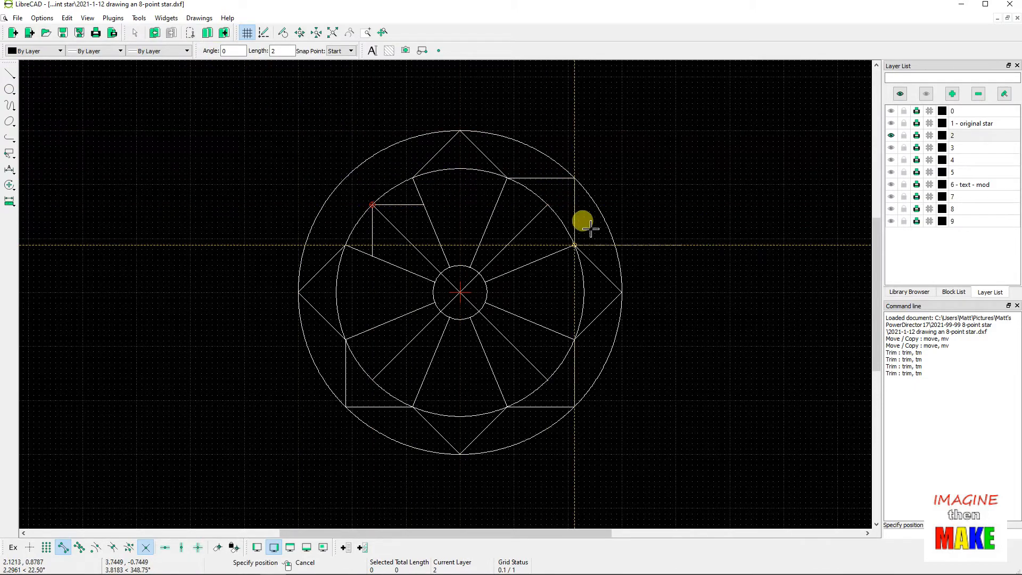
{"action": "double_click", "coordinate": [227, 50]}
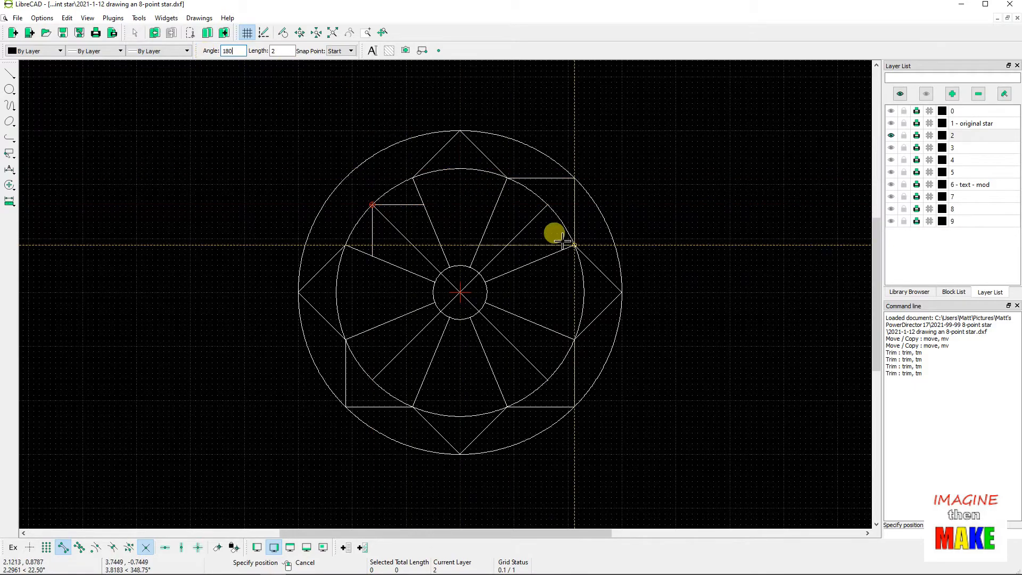
{"action": "left_click", "coordinate": [549, 209]}
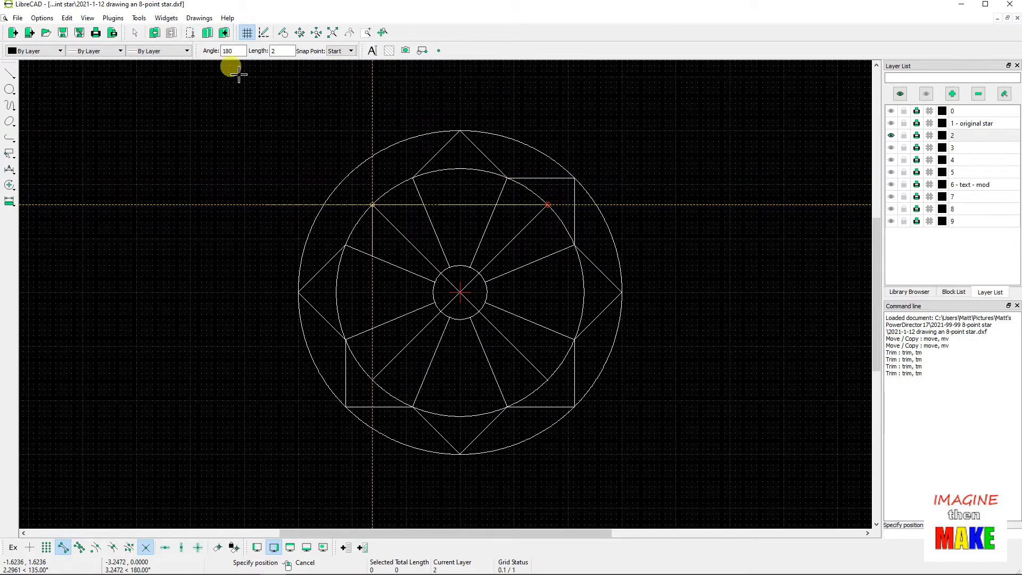
{"action": "double_click", "coordinate": [226, 50]}
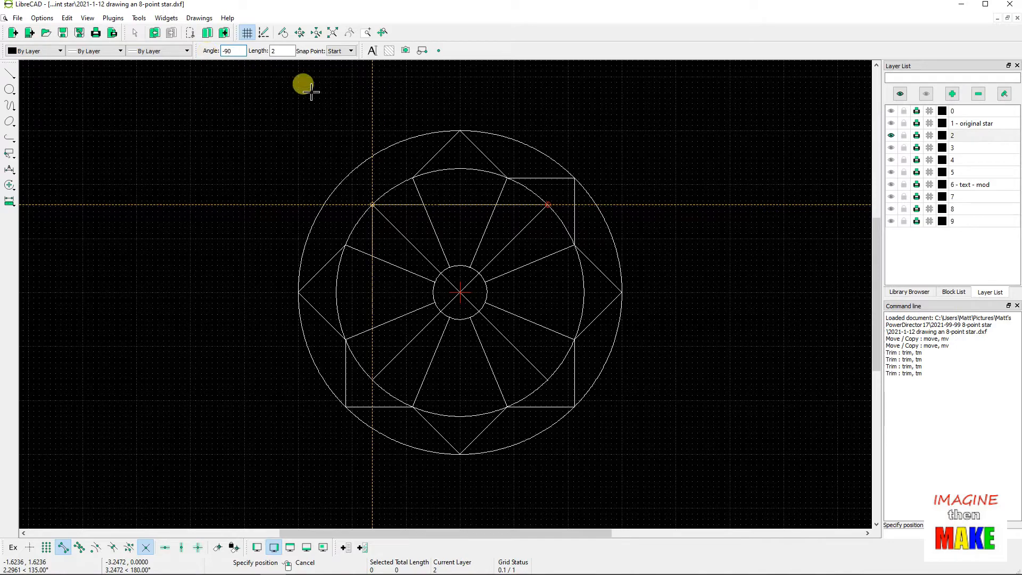
{"action": "left_click", "coordinate": [547, 206]}
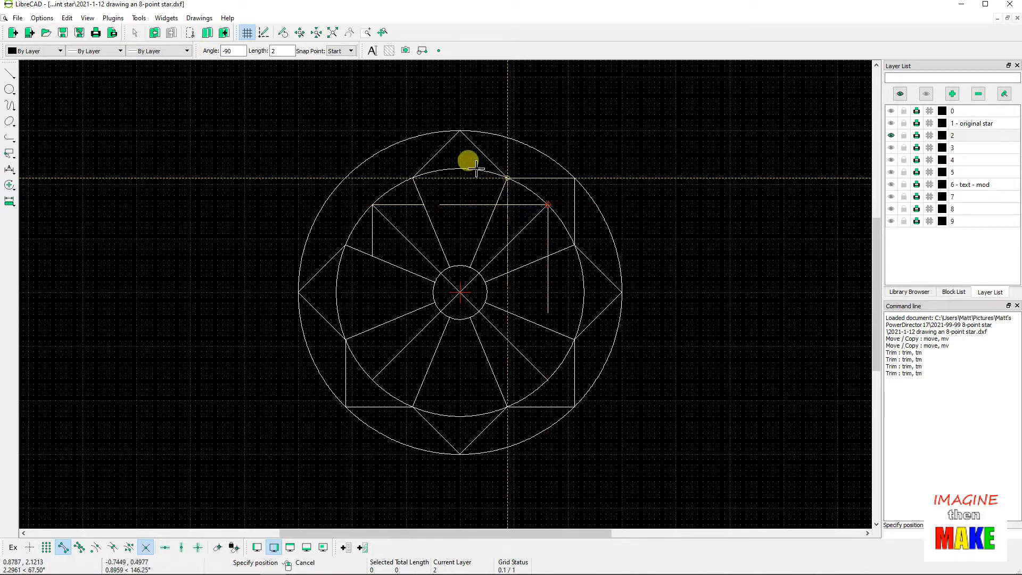
{"action": "right_click", "coordinate": [278, 118]}
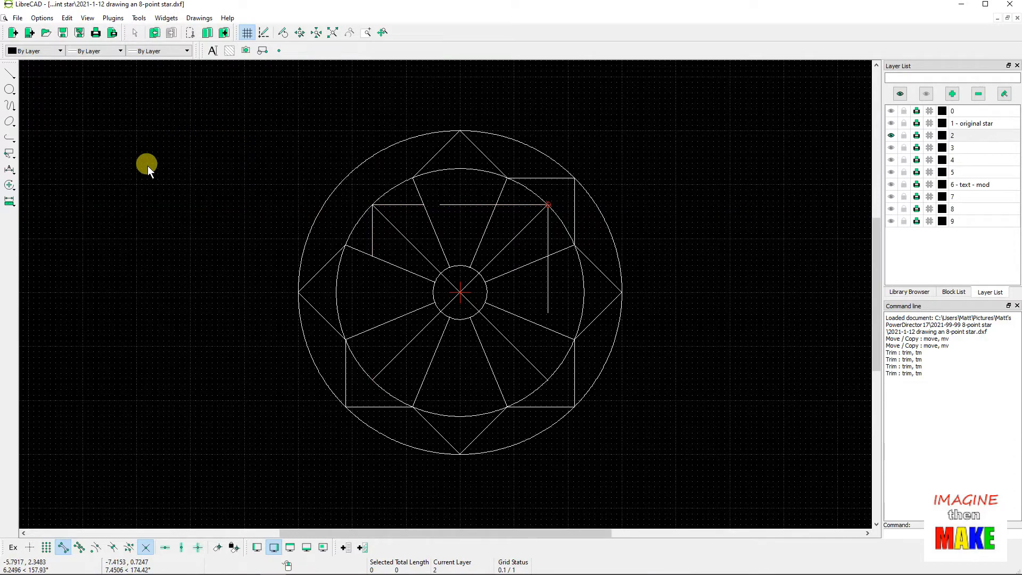
Trim the new horizontal and vertical lines to the radial lines they cross, keeping the parts that meet at the upper-right diagonal.
{"action": "left_click", "coordinate": [9, 184]}
{"action": "left_click", "coordinate": [79, 268]}
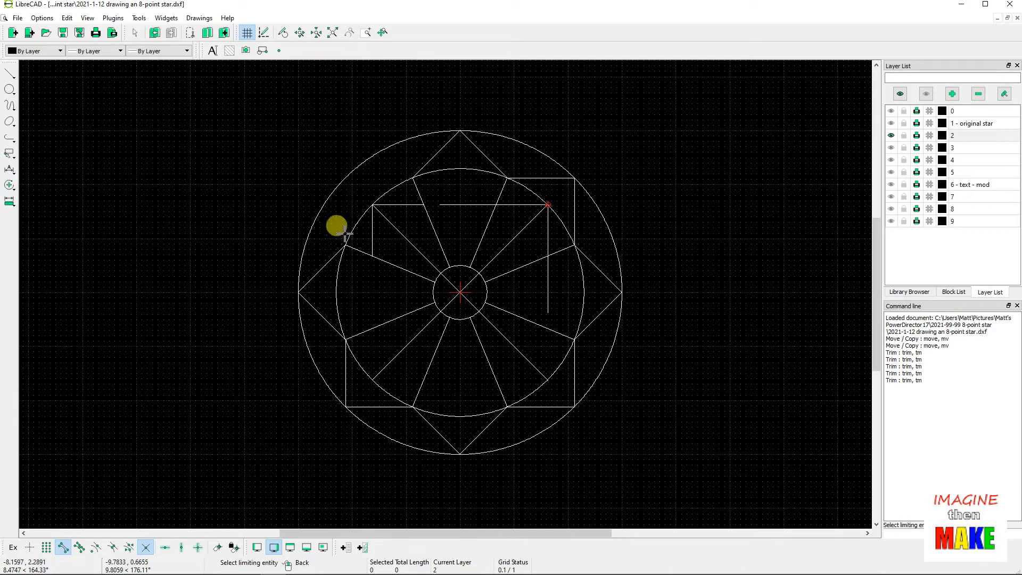
{"action": "left_click", "coordinate": [485, 235]}
{"action": "left_click", "coordinate": [503, 205]}
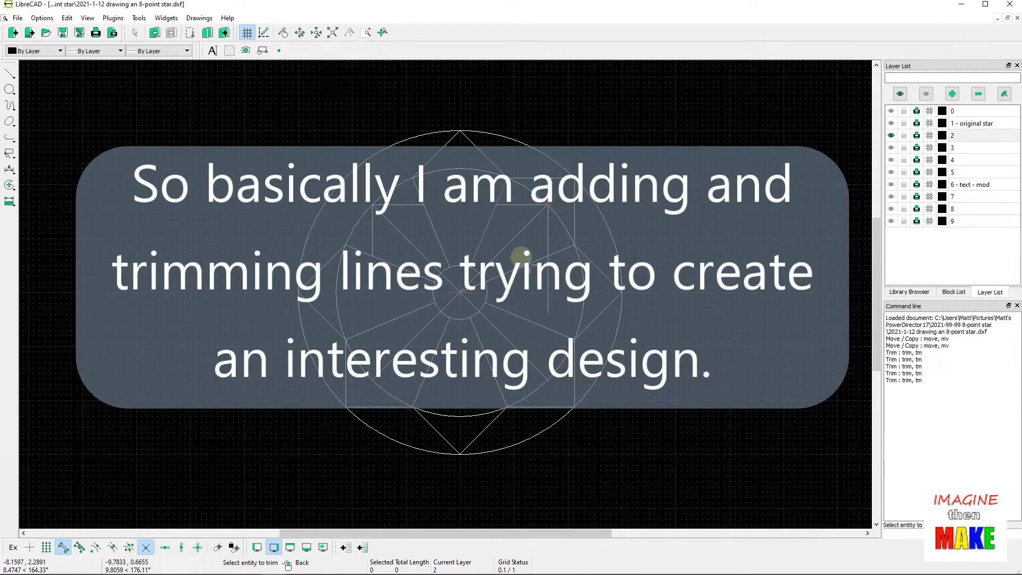
{"action": "right_click", "coordinate": [529, 265]}
{"action": "right_click", "coordinate": [529, 266]}
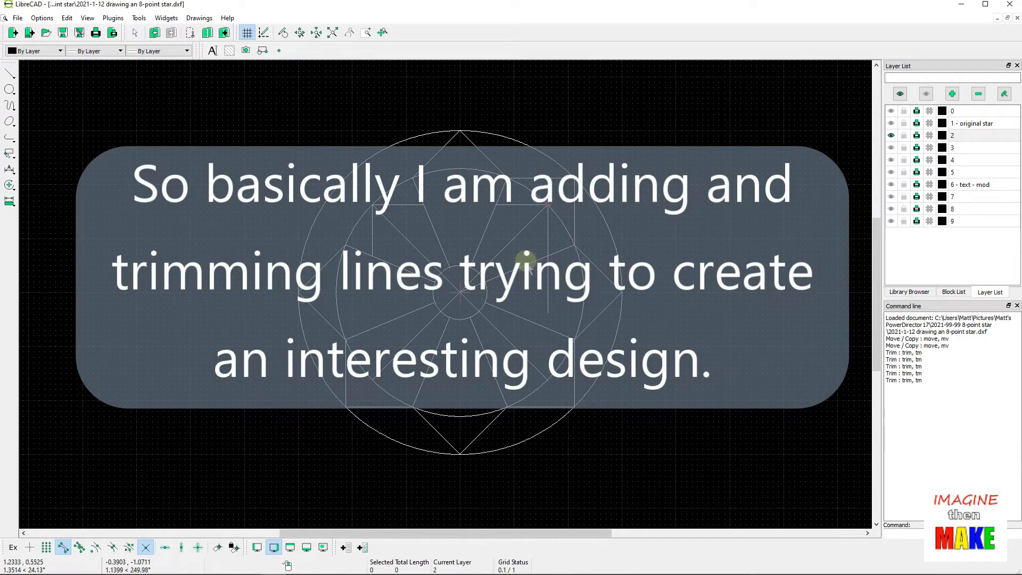
{"action": "left_click", "coordinate": [11, 184]}
{"action": "left_click", "coordinate": [81, 266]}
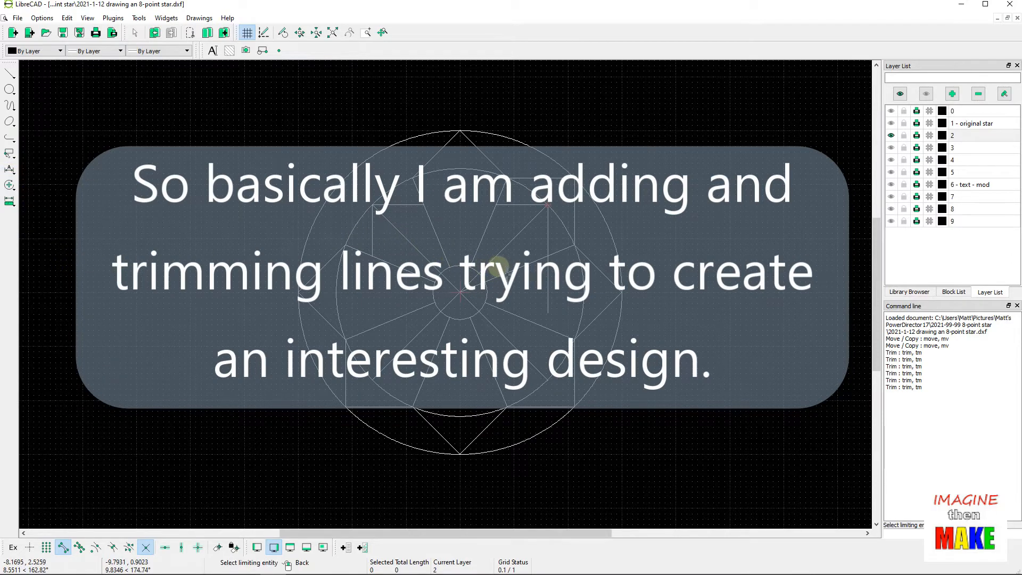
{"action": "left_click", "coordinate": [499, 266]}
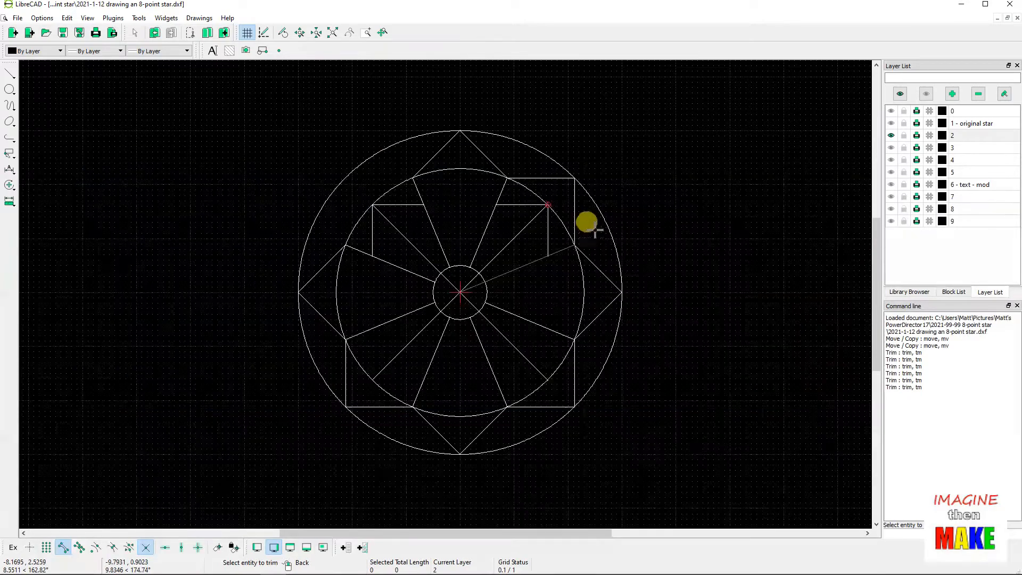
Delete the outer corner lines between the middle and outer circles at the upper-right, lower-right and lower-left corners.
{"action": "left_click", "coordinate": [573, 215]}
{"action": "left_click", "coordinate": [573, 214]}
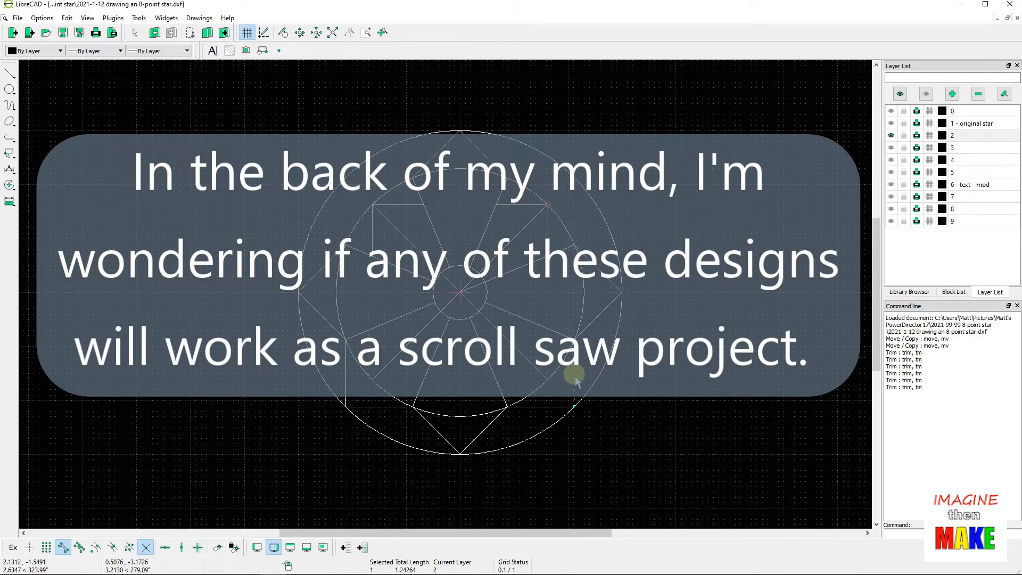
{"action": "key", "text": "Delete"}
{"action": "left_click", "coordinate": [565, 407]}
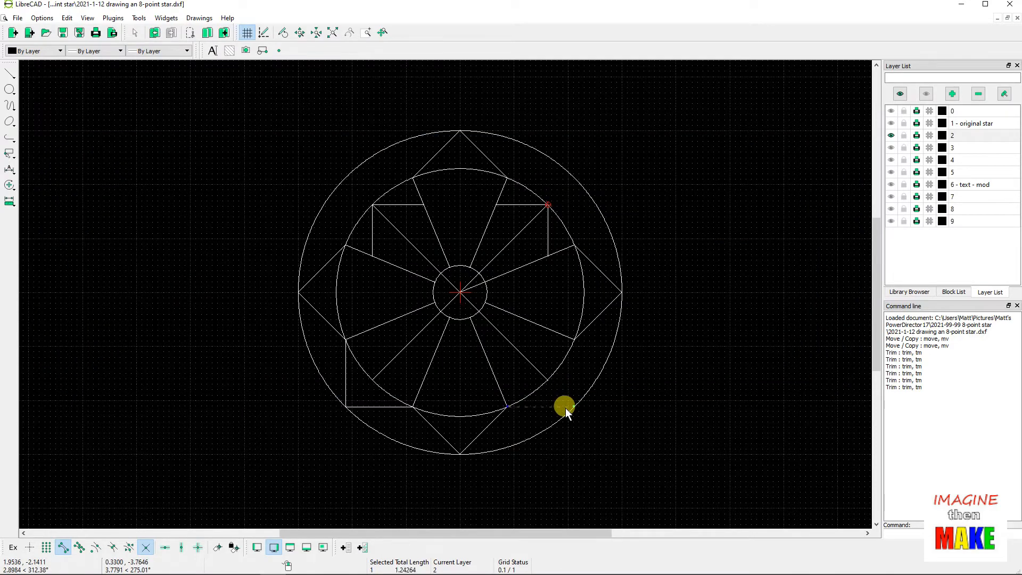
{"action": "left_click", "coordinate": [394, 406]}
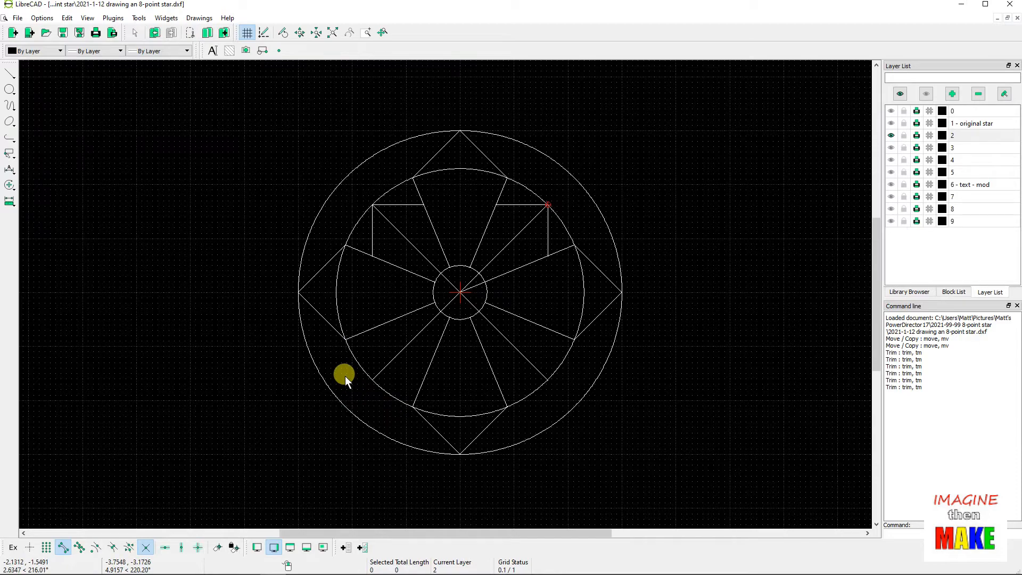
Draw two lines of length 2, at 90 and 180 degrees, from where the lower-right diagonal meets the middle circle.
{"action": "left_click", "coordinate": [7, 74]}
{"action": "left_click", "coordinate": [38, 85]}
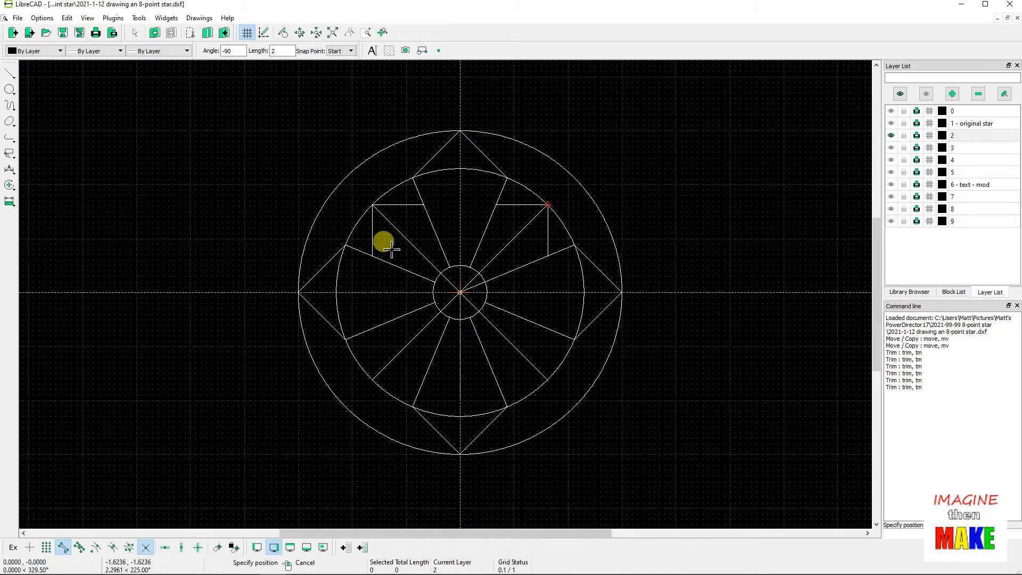
{"action": "left_click_drag", "start_coordinate": [233, 50], "coordinate": [197, 54]}
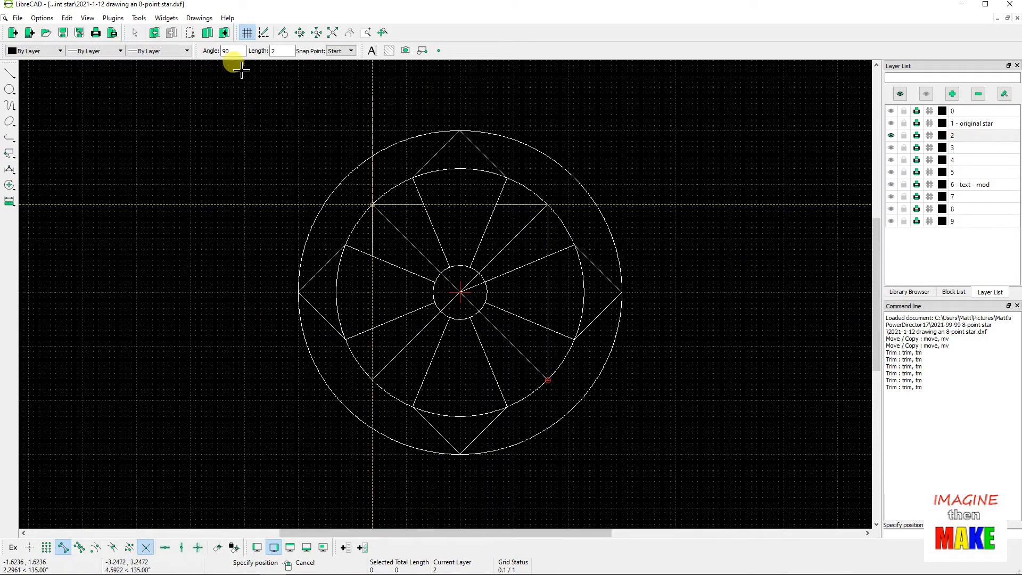
{"action": "left_click_drag", "start_coordinate": [232, 51], "coordinate": [193, 53]}
{"action": "type", "text": "180"}
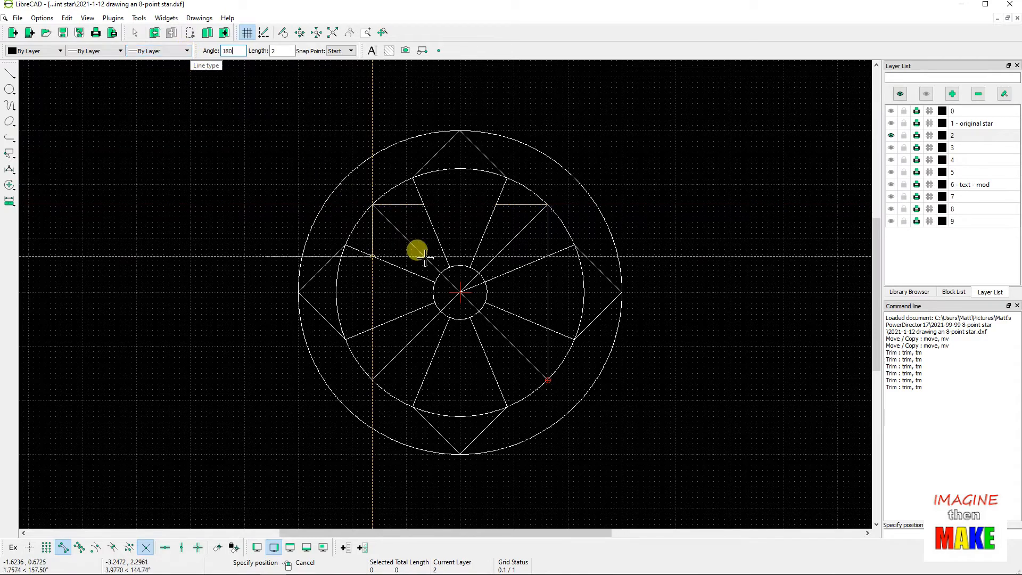
{"action": "left_click", "coordinate": [548, 380]}
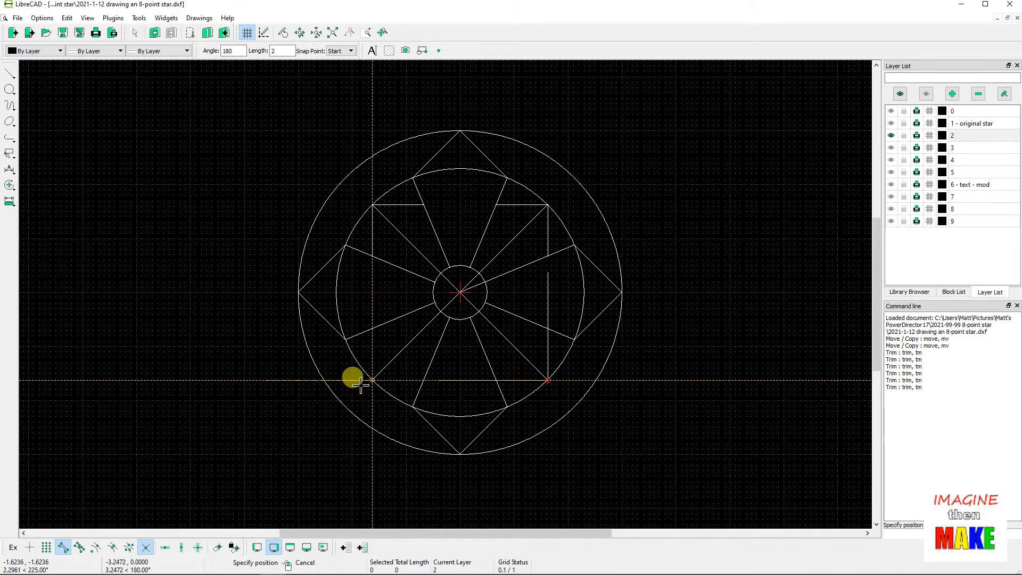
Draw two lines of length 2, at 0 and 90 degrees, from where the lower-left diagonal meets the middle circle.
{"action": "left_click_drag", "start_coordinate": [234, 50], "coordinate": [207, 53]}
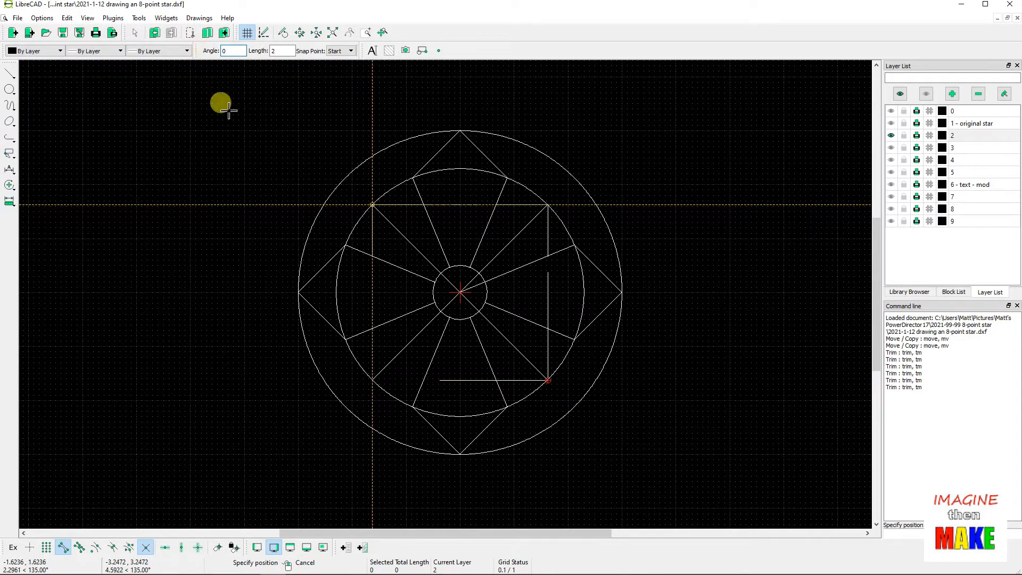
{"action": "left_click", "coordinate": [373, 380]}
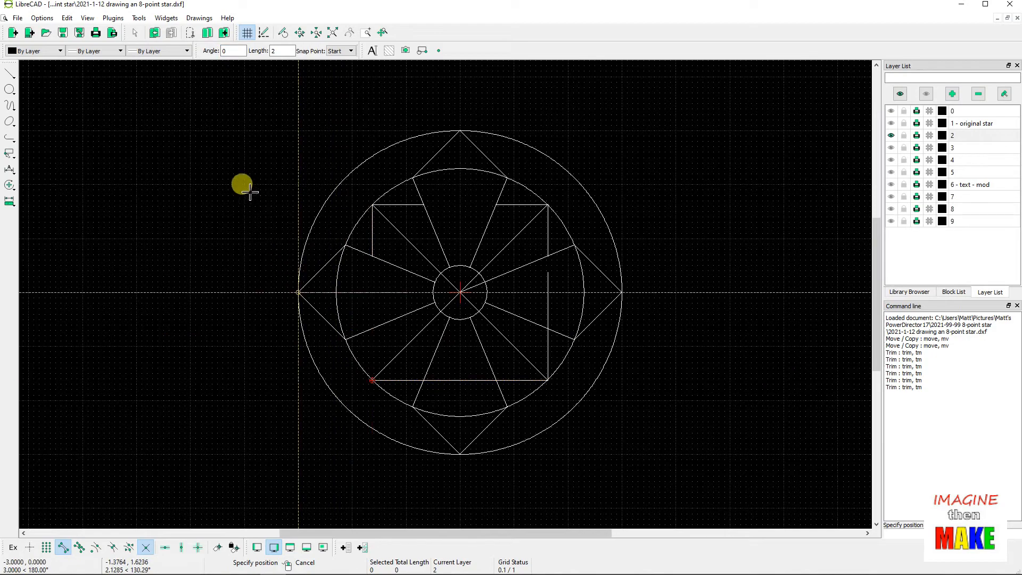
{"action": "mouse_move", "coordinate": [234, 50]}
{"action": "left_mouse_down"}
{"action": "mouse_move", "coordinate": [226, 35]}
{"action": "mouse_move", "coordinate": [199, 51]}
{"action": "left_mouse_up"}
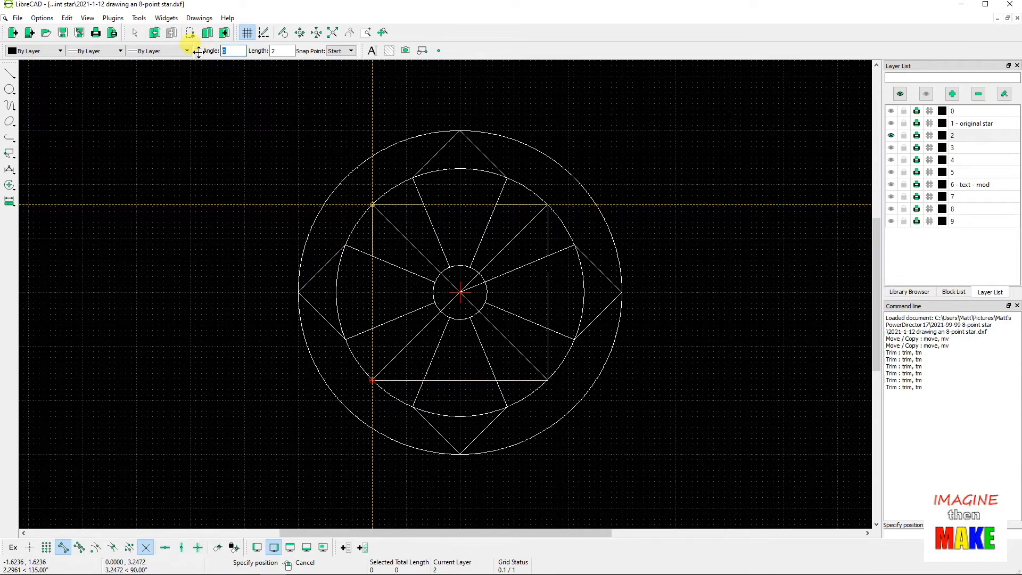
{"action": "left_click", "coordinate": [372, 369]}
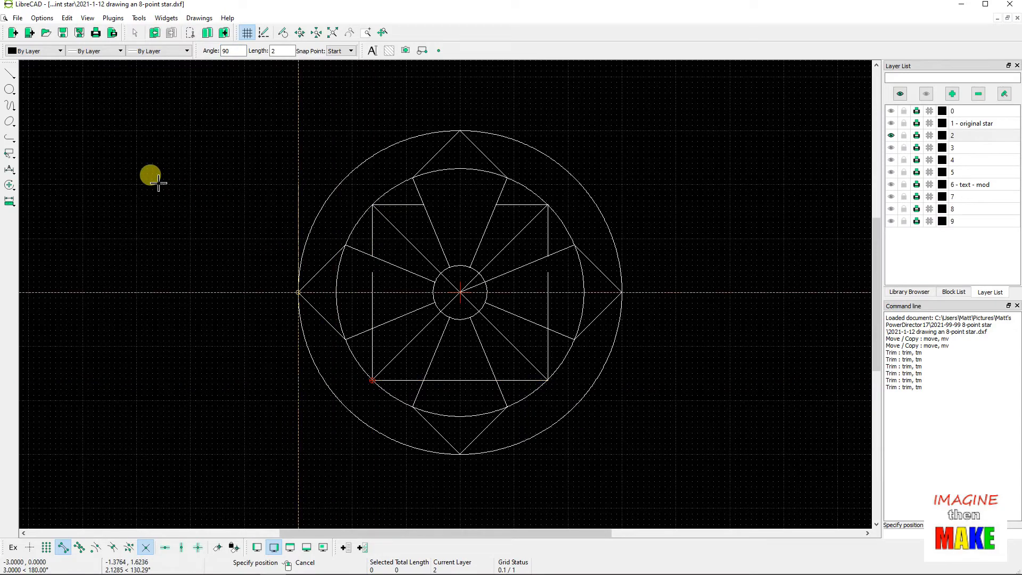
{"action": "right_click", "coordinate": [153, 177]}
Trim the lower-left vertical line to the radial line it crosses, keeping the part that meets the diagonal.
{"action": "left_click", "coordinate": [9, 185]}
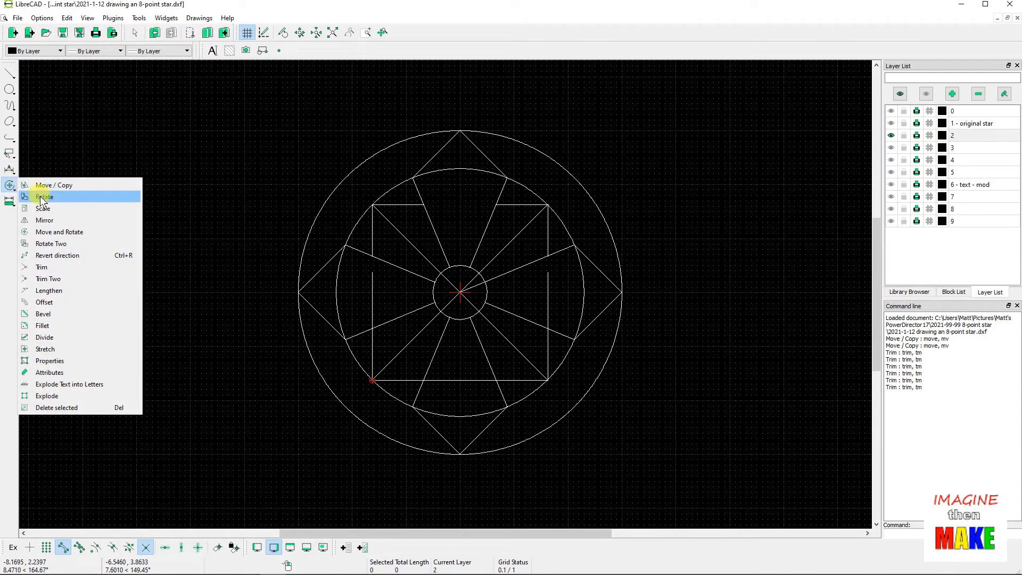
{"action": "left_click", "coordinate": [58, 266]}
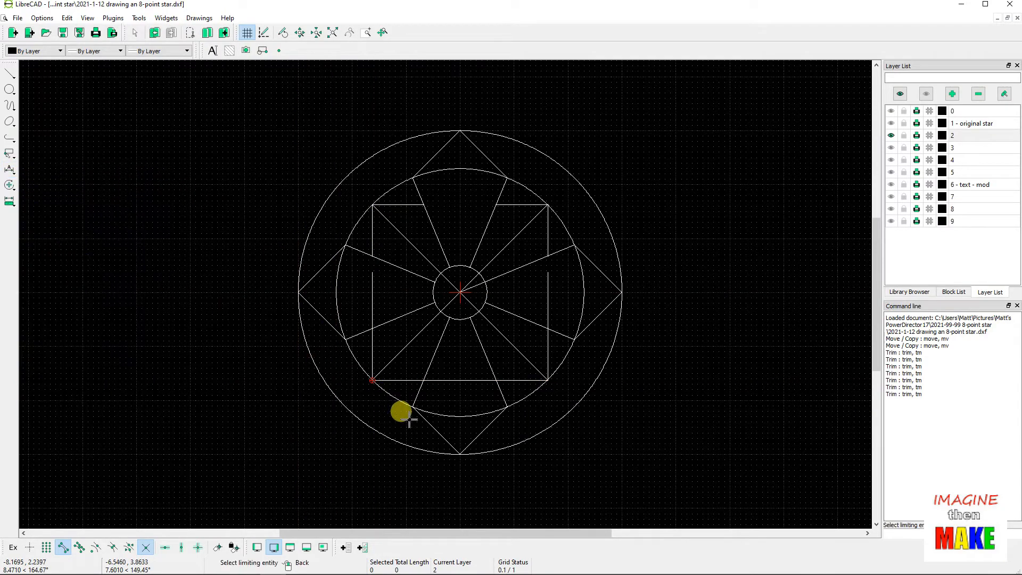
{"action": "left_click", "coordinate": [398, 317]}
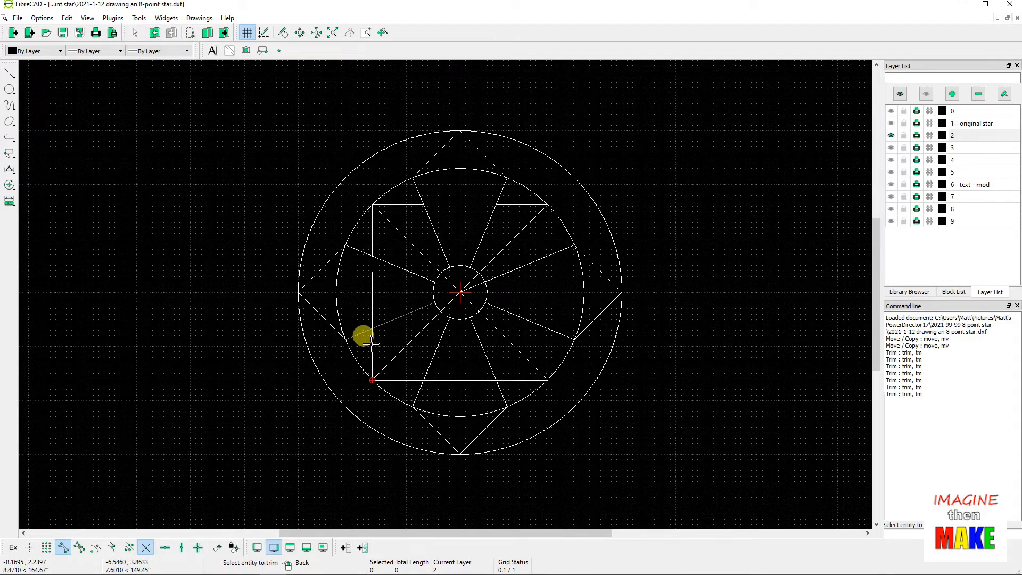
{"action": "left_click", "coordinate": [373, 343]}
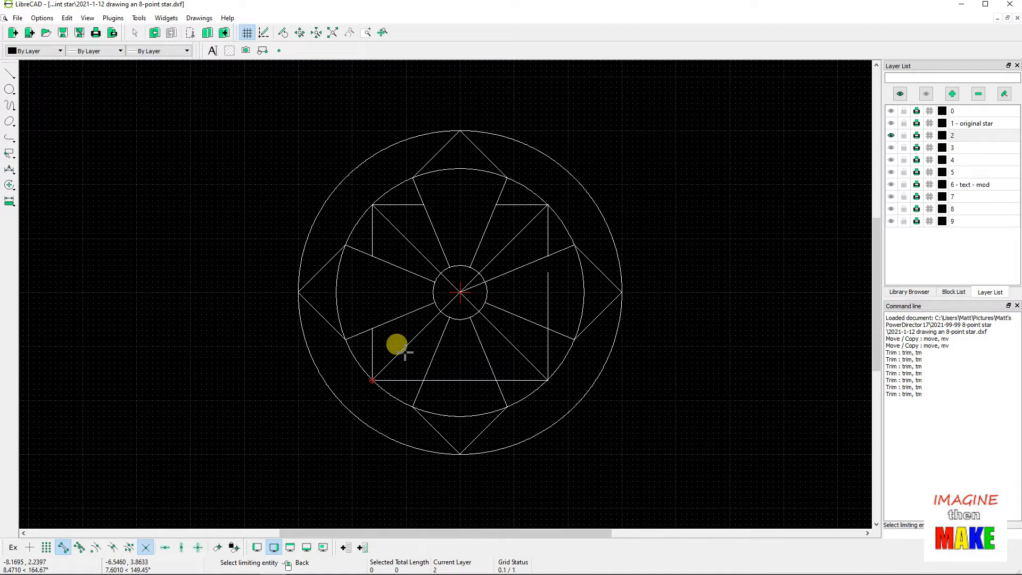
{"action": "left_click", "coordinate": [406, 347]}
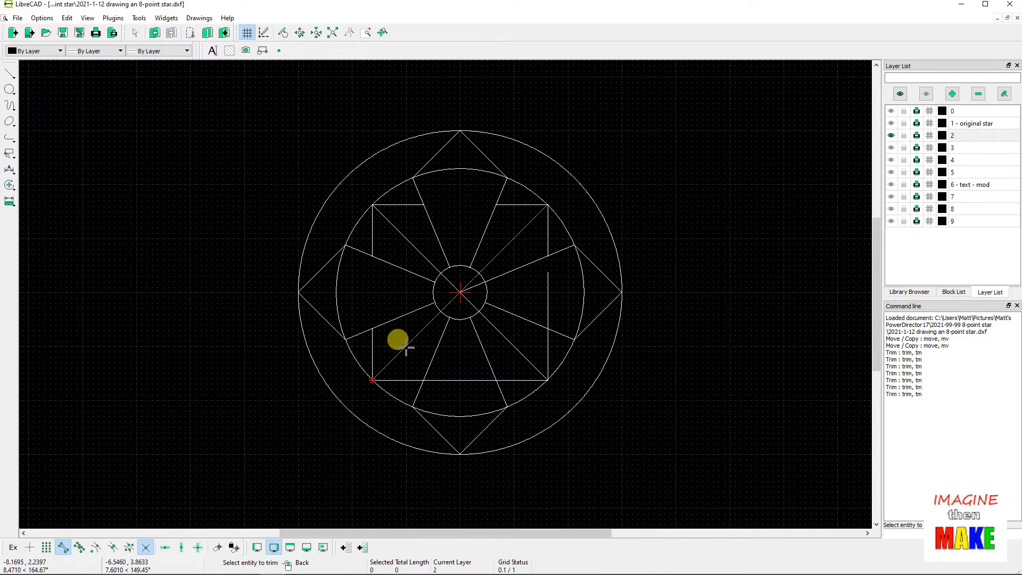
{"action": "right_click", "coordinate": [406, 347]}
{"action": "right_click", "coordinate": [406, 348]}
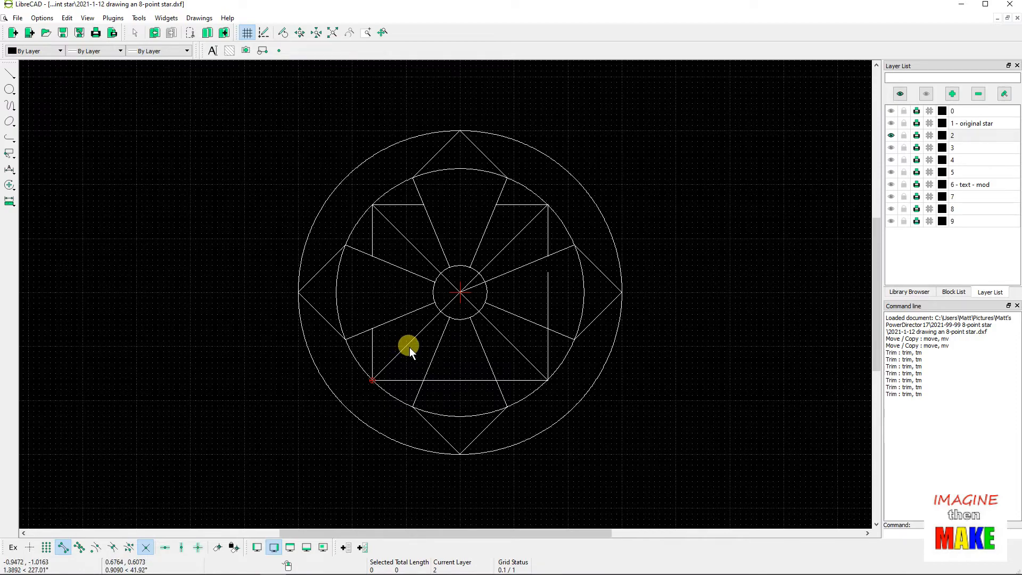
{"action": "left_click", "coordinate": [433, 353]}
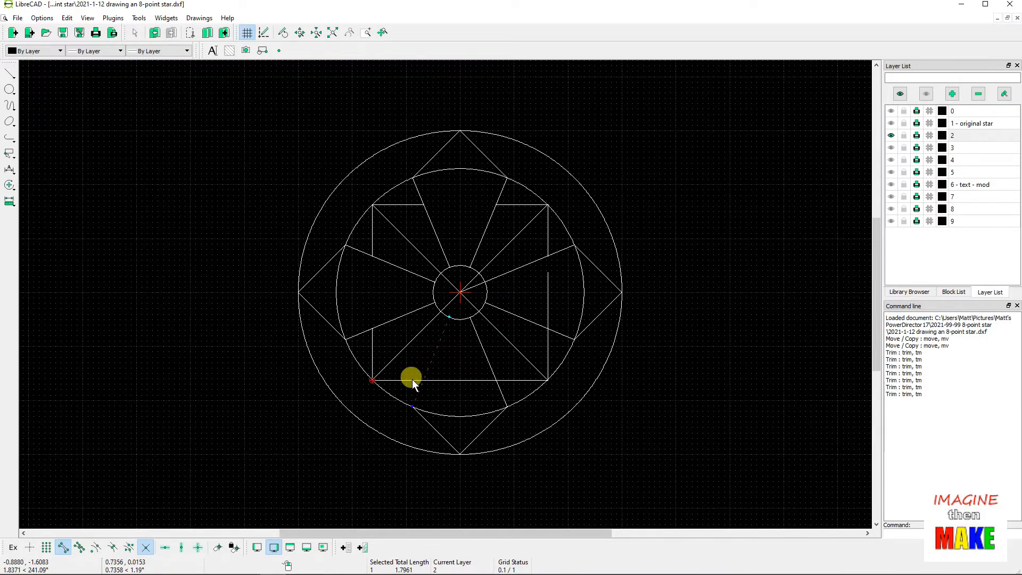
{"action": "key", "text": "Escape"}
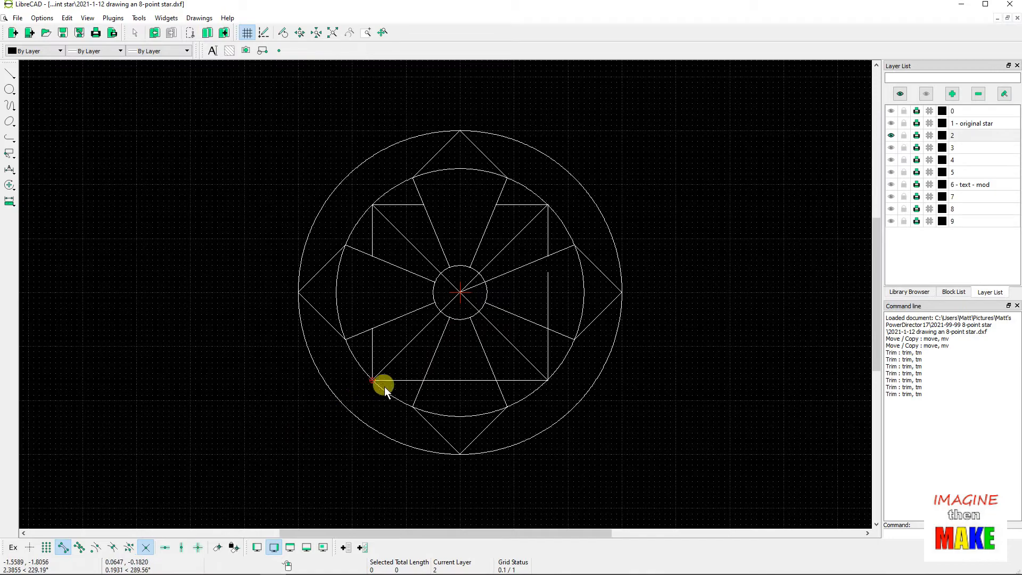
{"action": "left_click", "coordinate": [431, 364]}
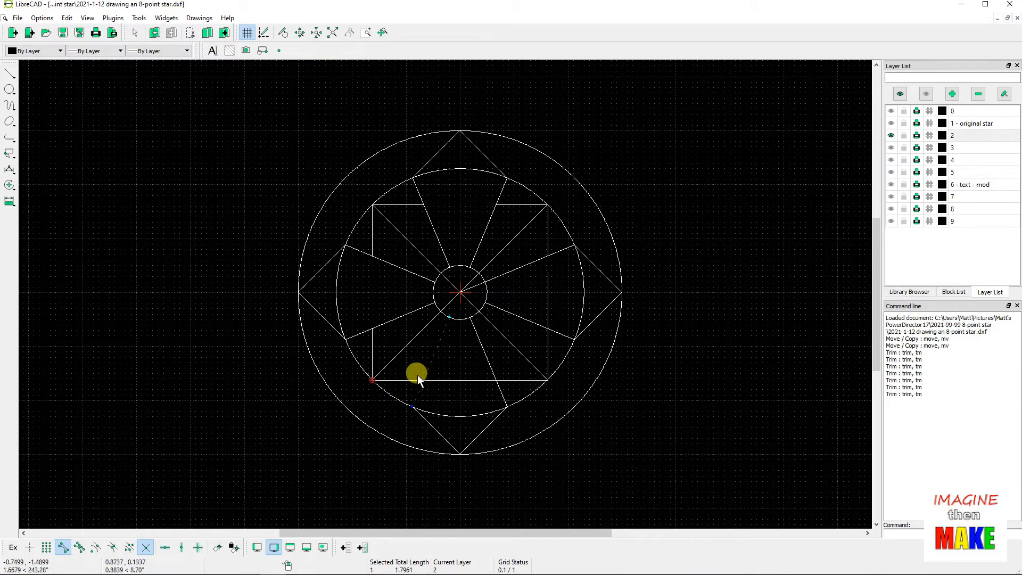
{"action": "left_click", "coordinate": [413, 380]}
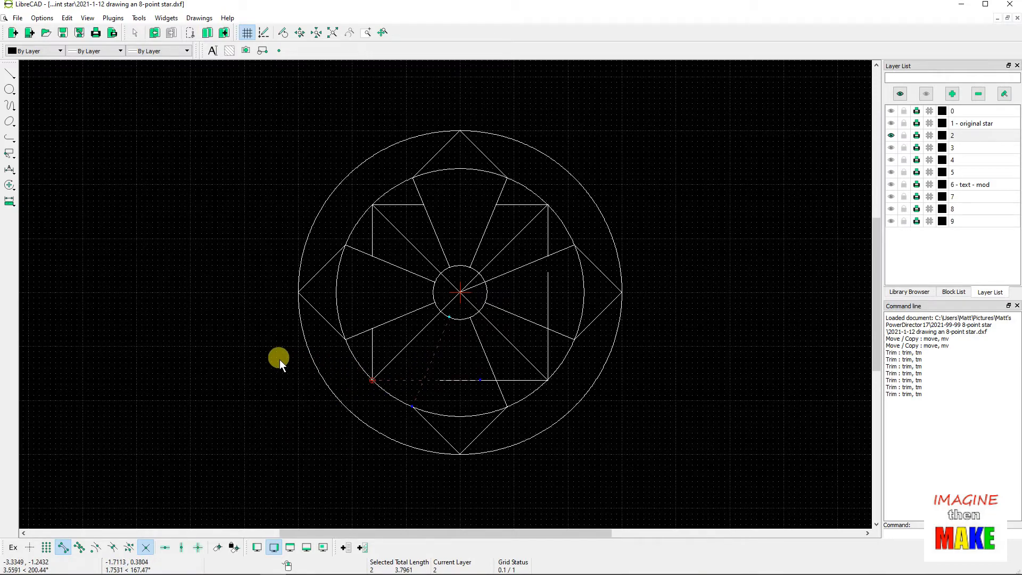
{"action": "key", "text": "Escape"}
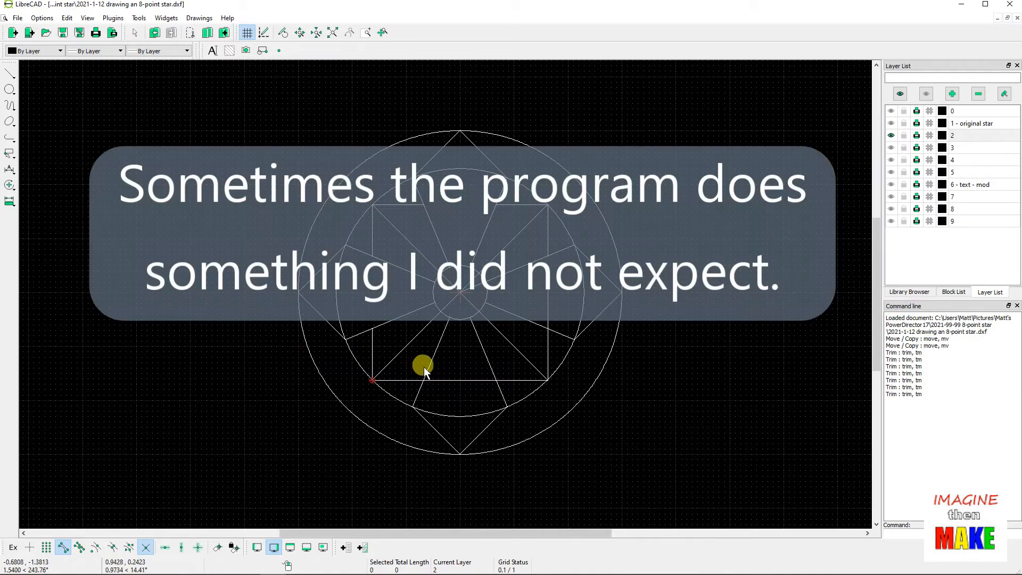
{"action": "left_click", "coordinate": [429, 365]}
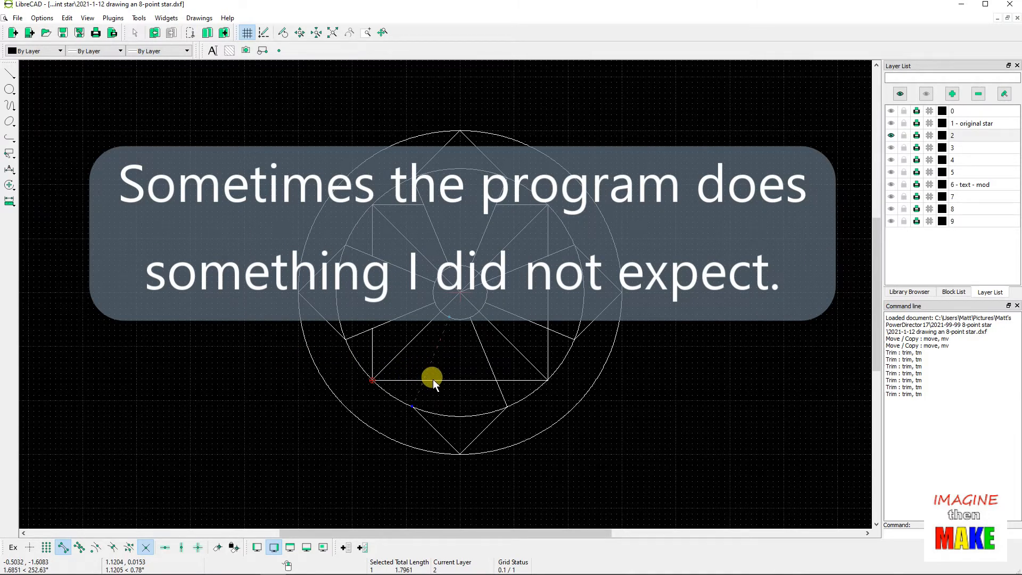
{"action": "left_click", "coordinate": [429, 368]}
{"action": "left_click", "coordinate": [403, 380]}
{"action": "key", "text": "Escape"}
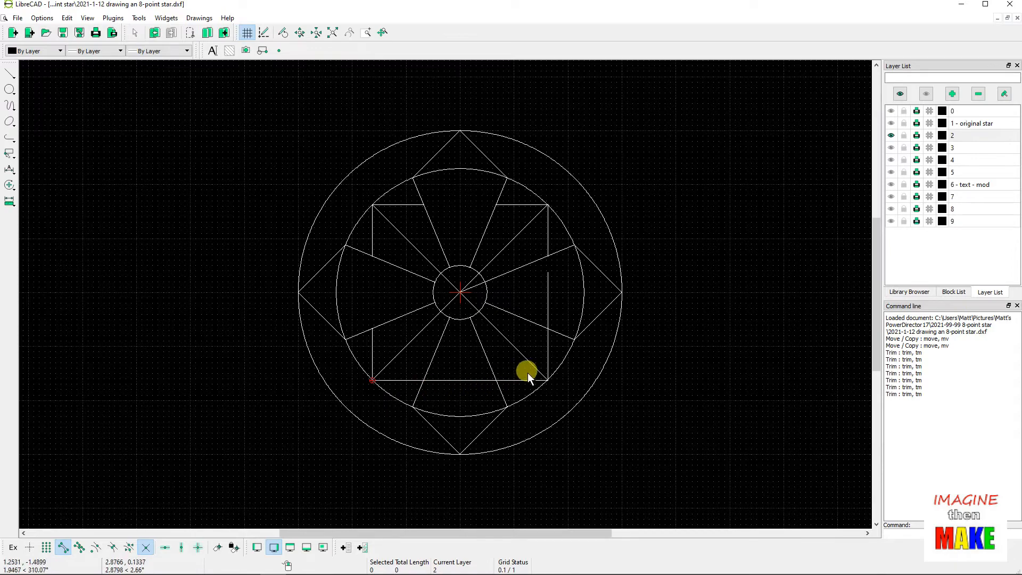
{"action": "left_click", "coordinate": [535, 322]}
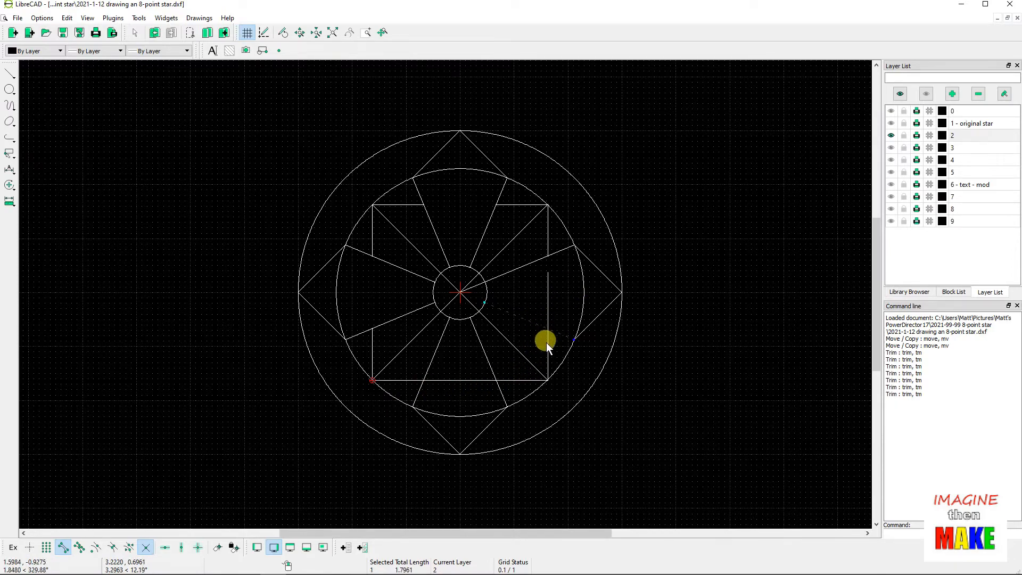
{"action": "left_click", "coordinate": [547, 343]}
{"action": "key", "text": "Escape"}
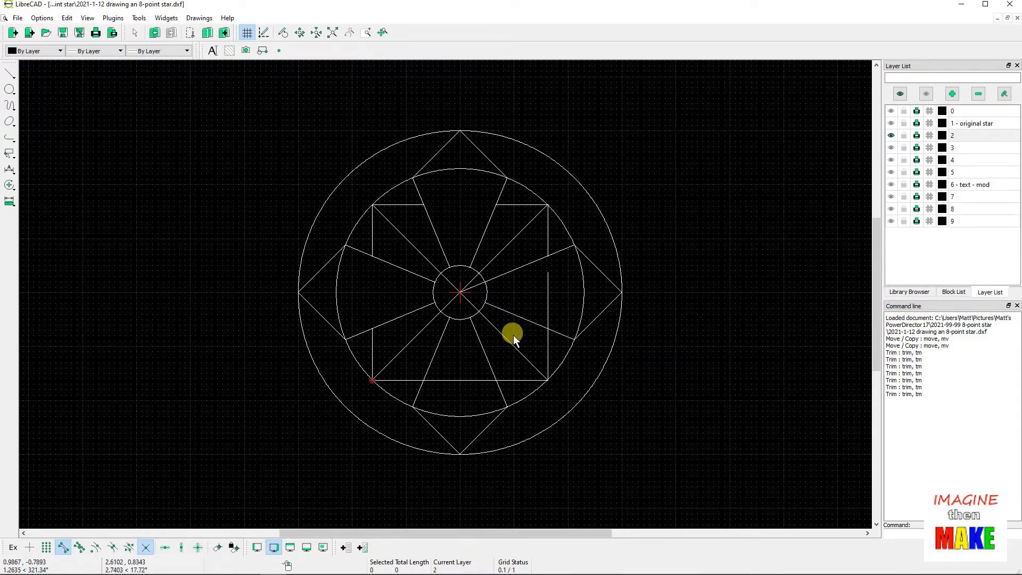
{"action": "left_click", "coordinate": [529, 320]}
{"action": "key", "text": "Delete"}
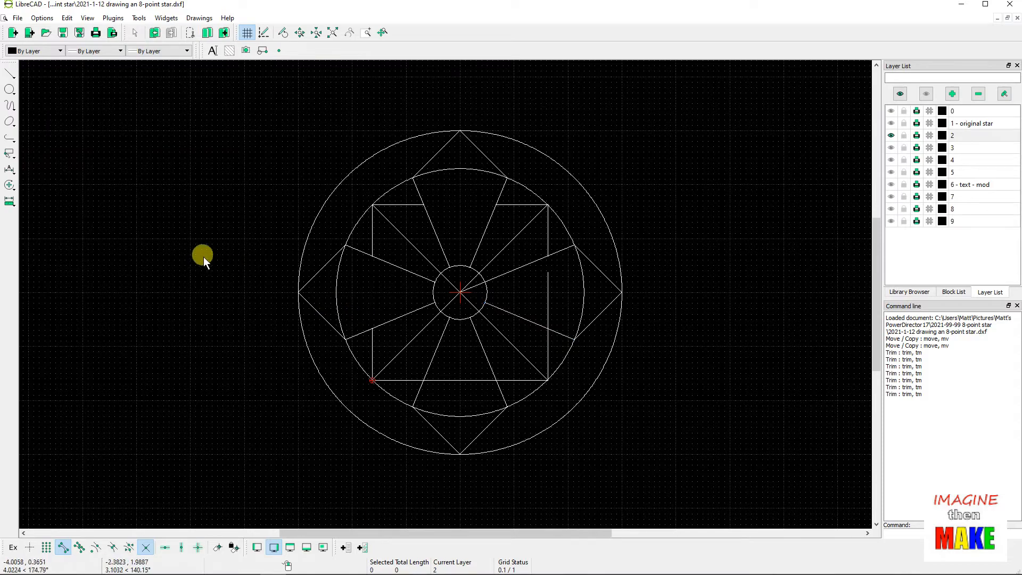
Trim the lower-right corner's vertical and horizontal lines to the radial lines they cross, keeping the parts that meet the diagonal.
{"action": "left_click", "coordinate": [14, 182]}
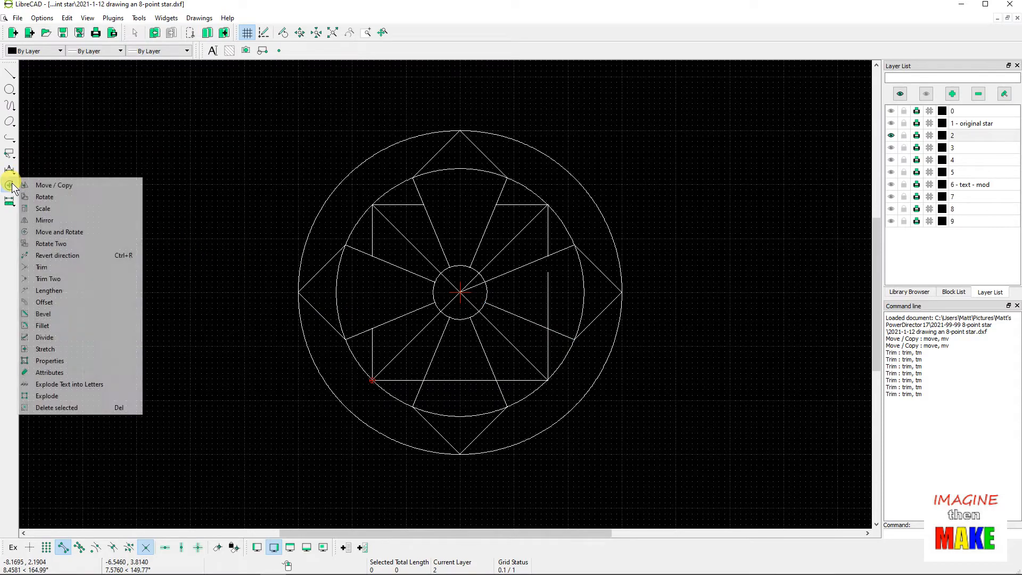
{"action": "left_click", "coordinate": [80, 267]}
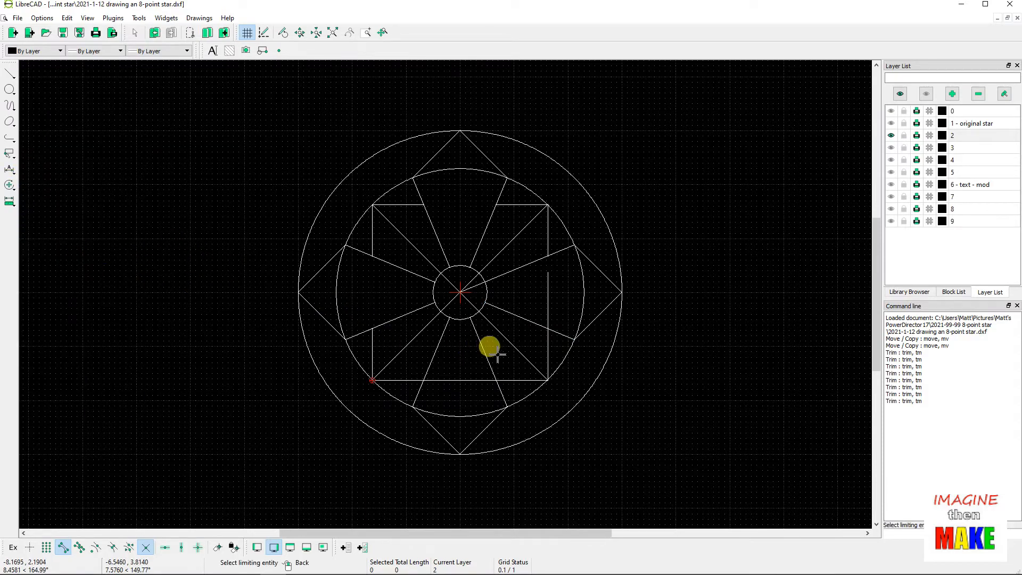
{"action": "left_click", "coordinate": [521, 319]}
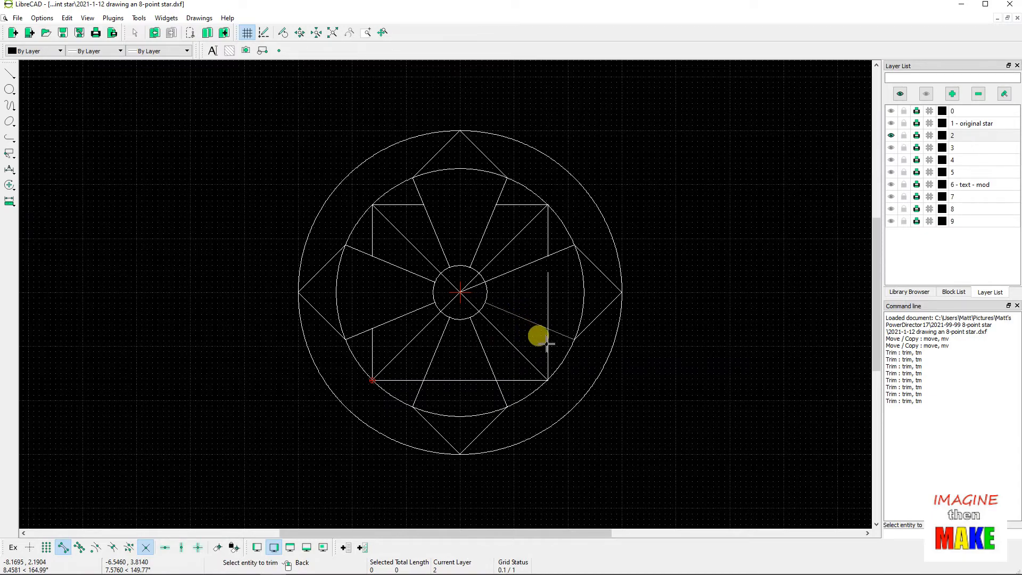
{"action": "left_click", "coordinate": [549, 344]}
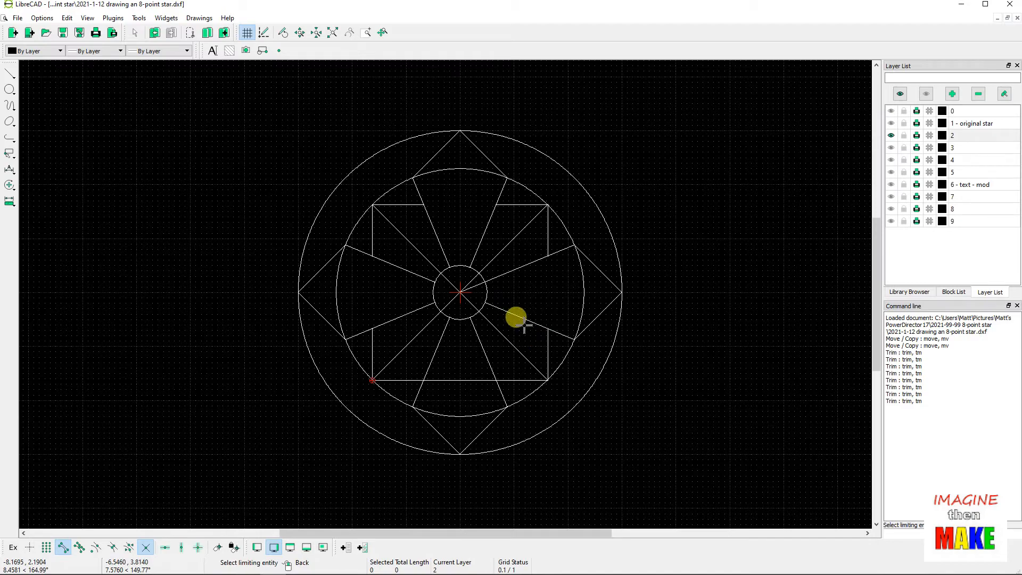
{"action": "left_click", "coordinate": [484, 349]}
{"action": "left_click", "coordinate": [508, 380]}
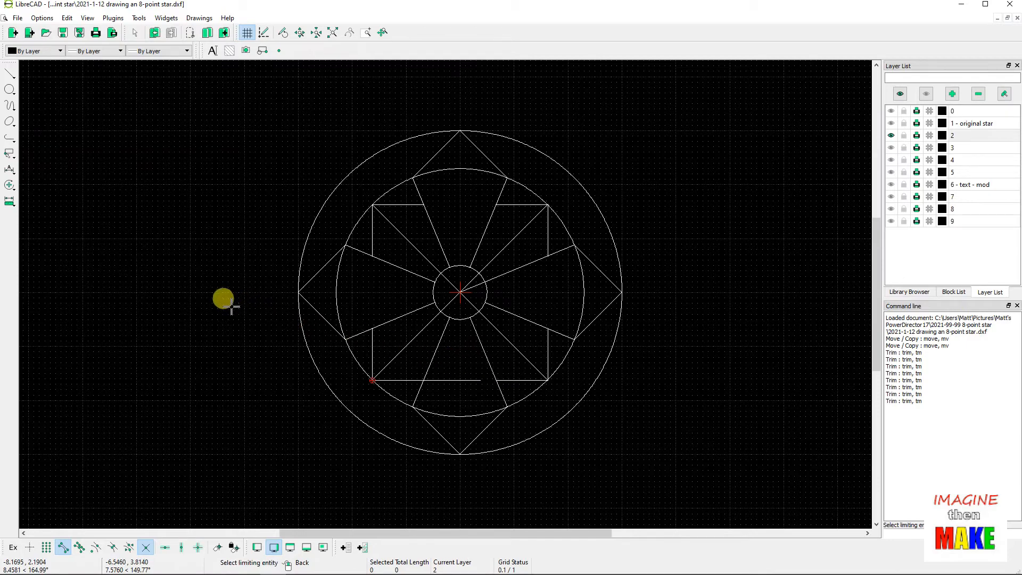
Trim the lower-left horizontal line to the radial line it crosses, keeping the part that meets the diagonal.
{"action": "left_click", "coordinate": [430, 361]}
{"action": "left_click", "coordinate": [399, 380]}
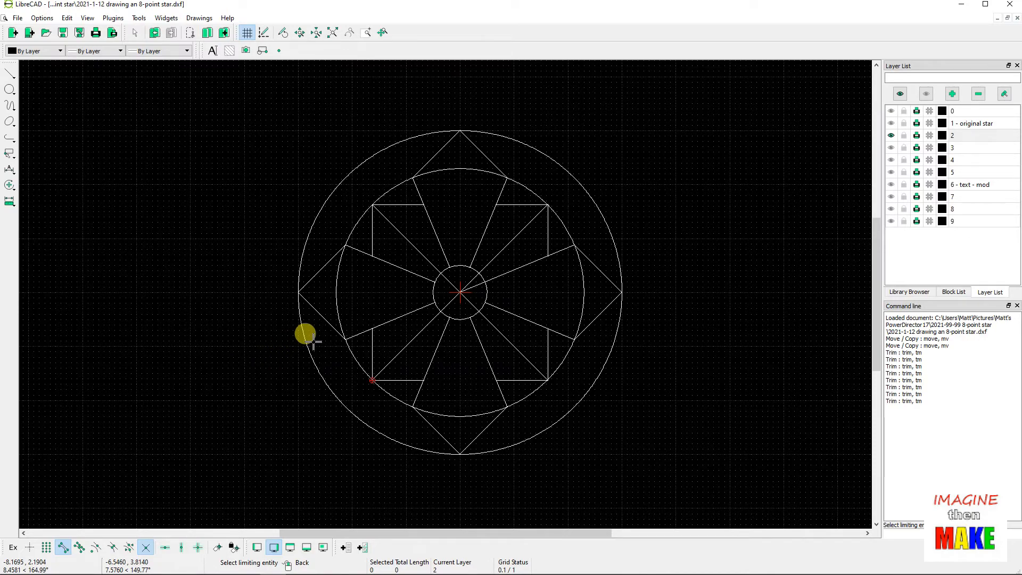
{"action": "right_click", "coordinate": [298, 326]}
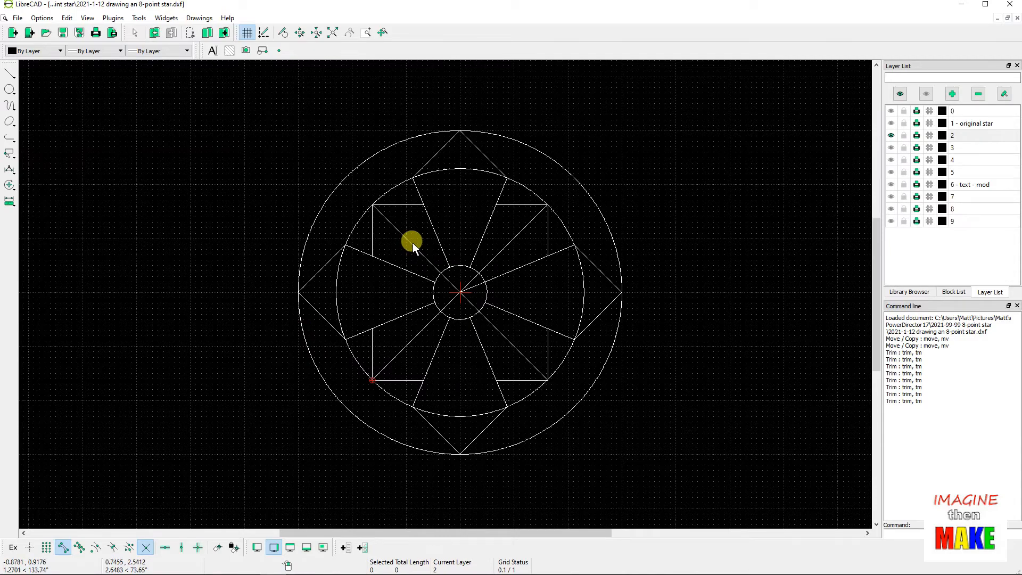
Trim the four diagonals and the untrimmed upper-right radial line to the centre circle, keeping the parts outside it.
{"action": "left_click", "coordinate": [11, 186]}
{"action": "left_click", "coordinate": [66, 268]}
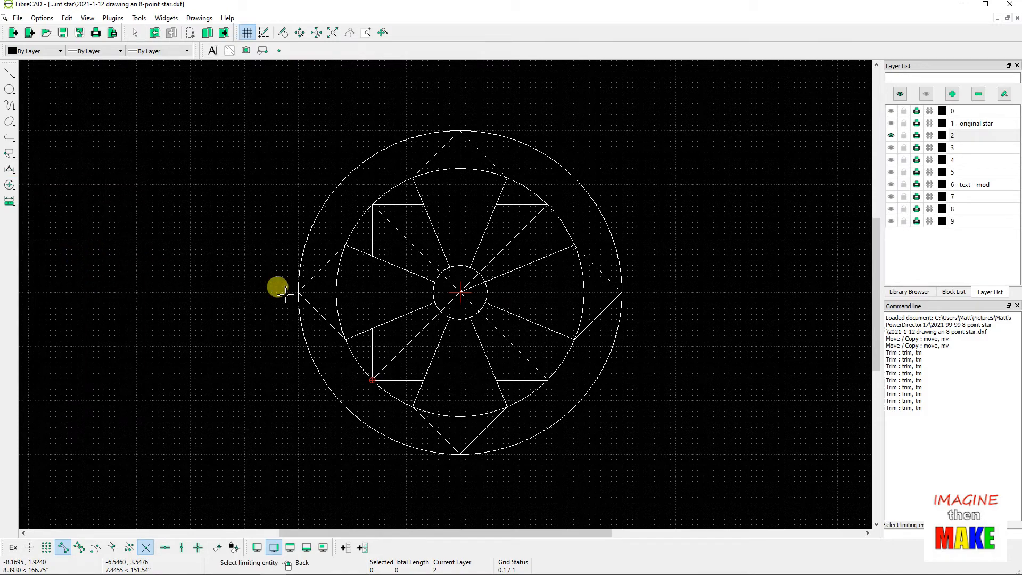
{"action": "left_click", "coordinate": [435, 281]}
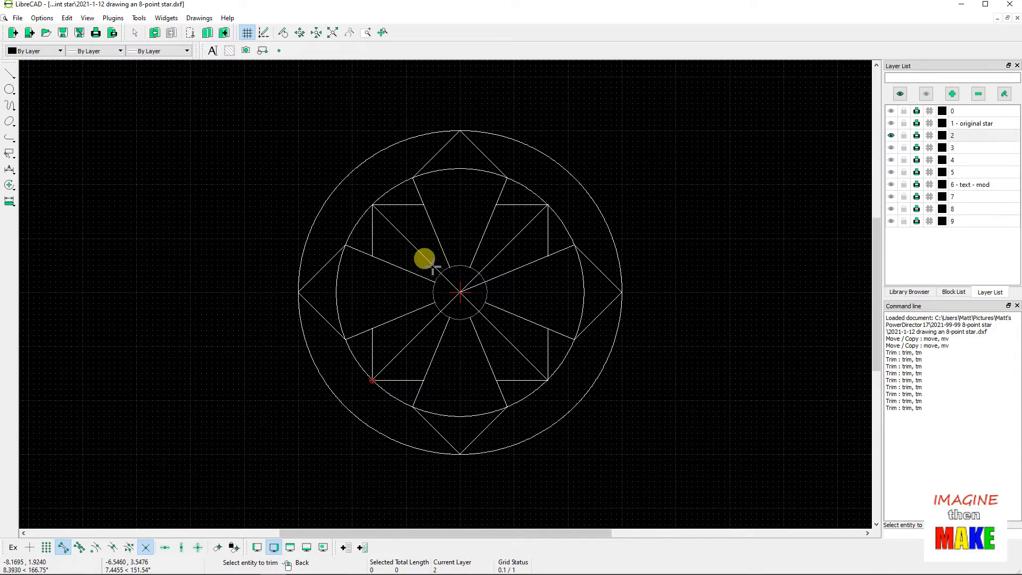
{"action": "left_click", "coordinate": [500, 275]}
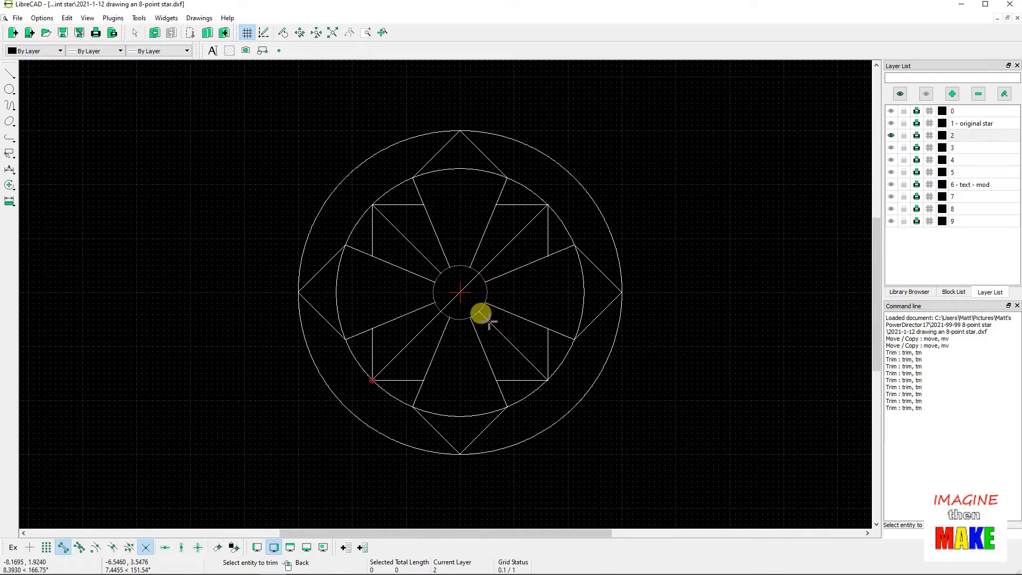
{"action": "left_click", "coordinate": [429, 325]}
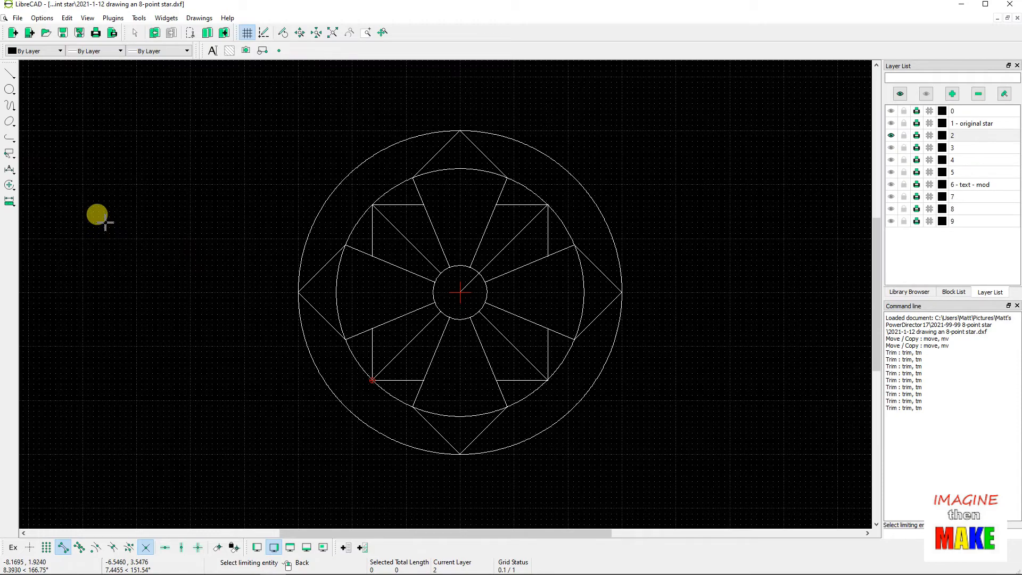
{"action": "left_click", "coordinate": [9, 185]}
{"action": "left_click", "coordinate": [49, 266]}
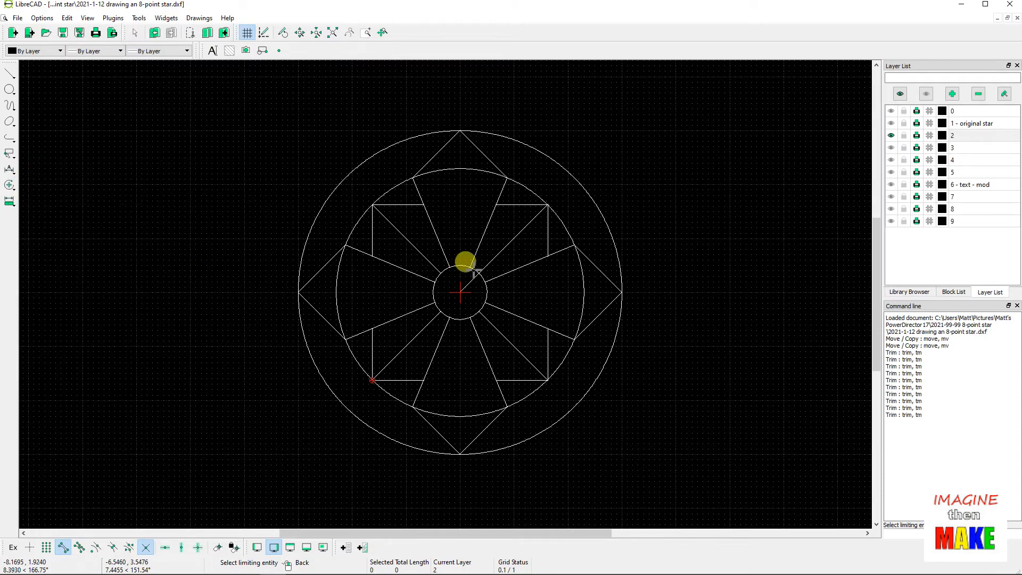
{"action": "left_click", "coordinate": [493, 273]}
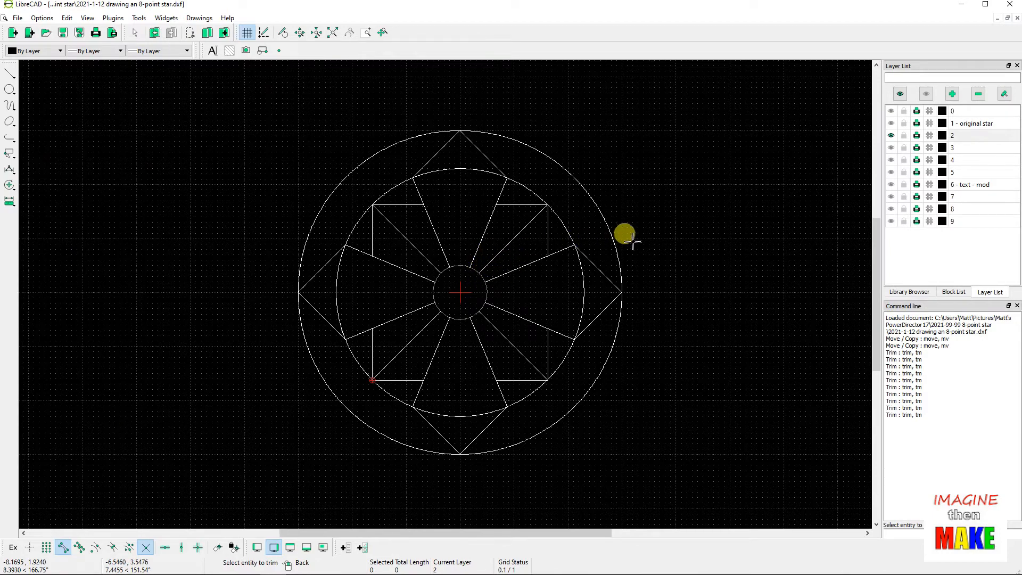
{"action": "right_click", "coordinate": [675, 238]}
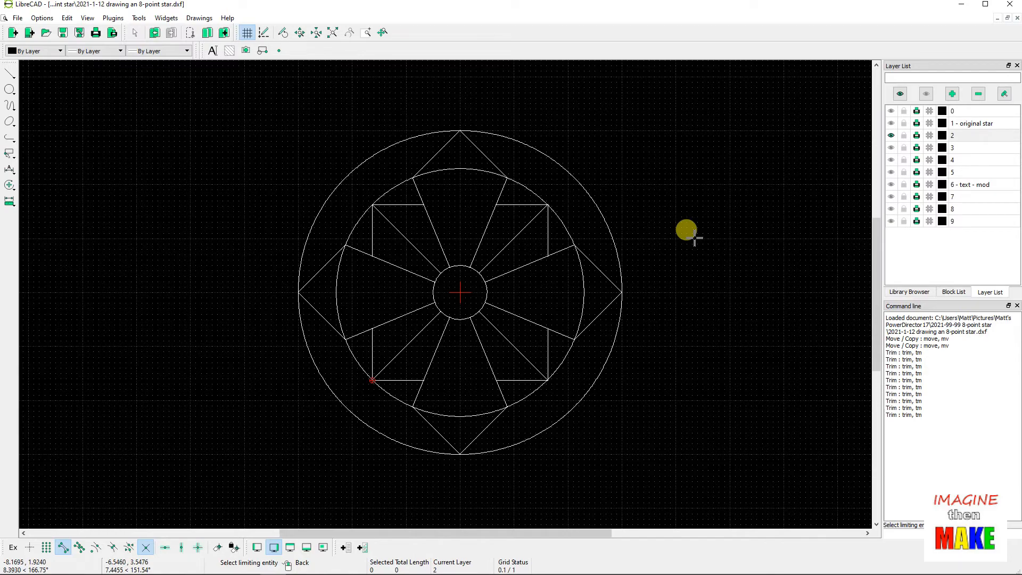
{"action": "key", "text": "Escape"}
Try deleting the outer circle around the design, and undo the deletion.
{"action": "left_click", "coordinate": [350, 174]}
{"action": "key", "text": "Delete"}
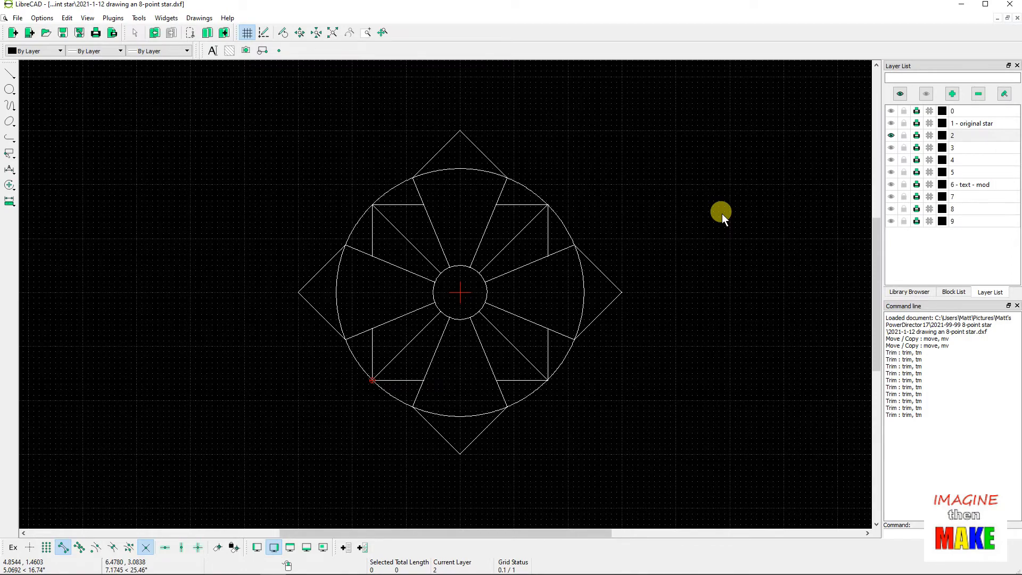
{"action": "key", "text": "ctrl+z"}
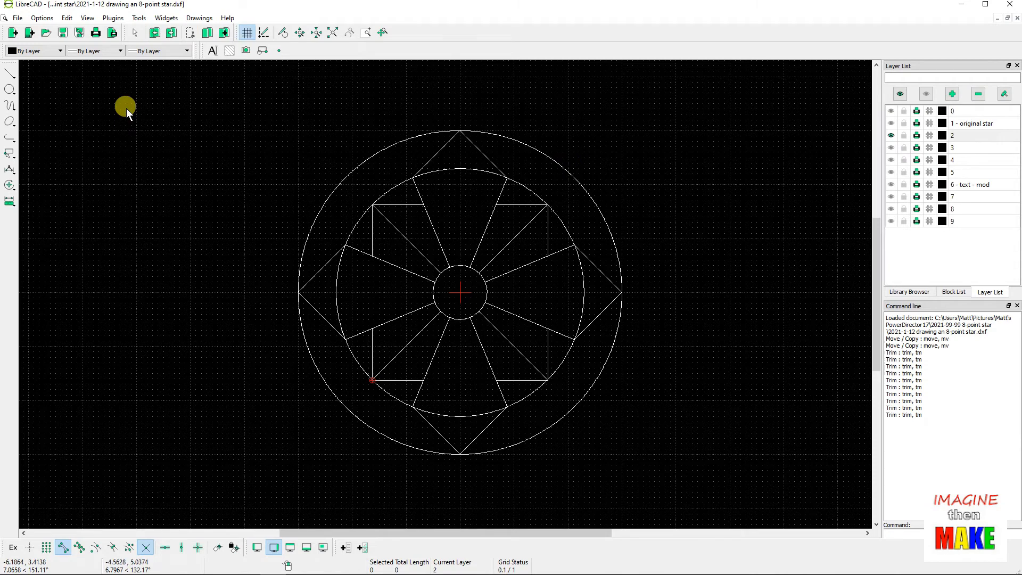
Save the drawing with the finished layer 2 design.
{"action": "left_click", "coordinate": [62, 33]}
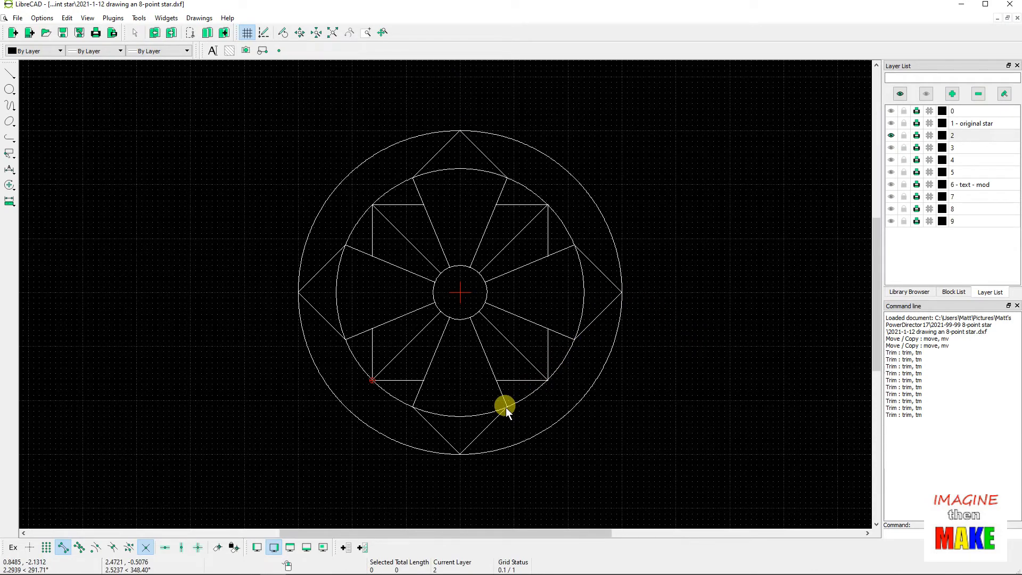
{"action": "left_click", "coordinate": [379, 372]}
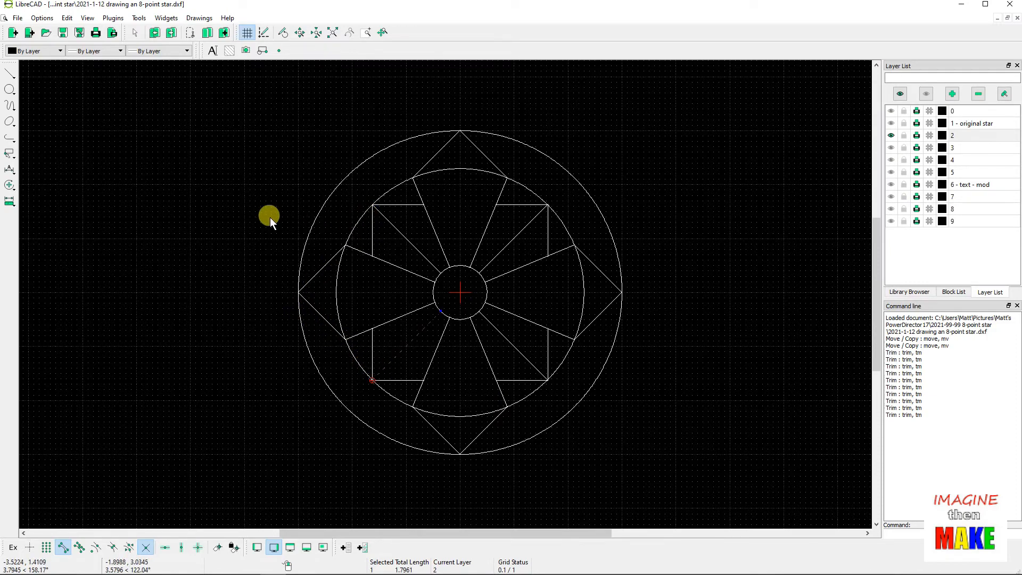
{"action": "key", "text": "Escape"}
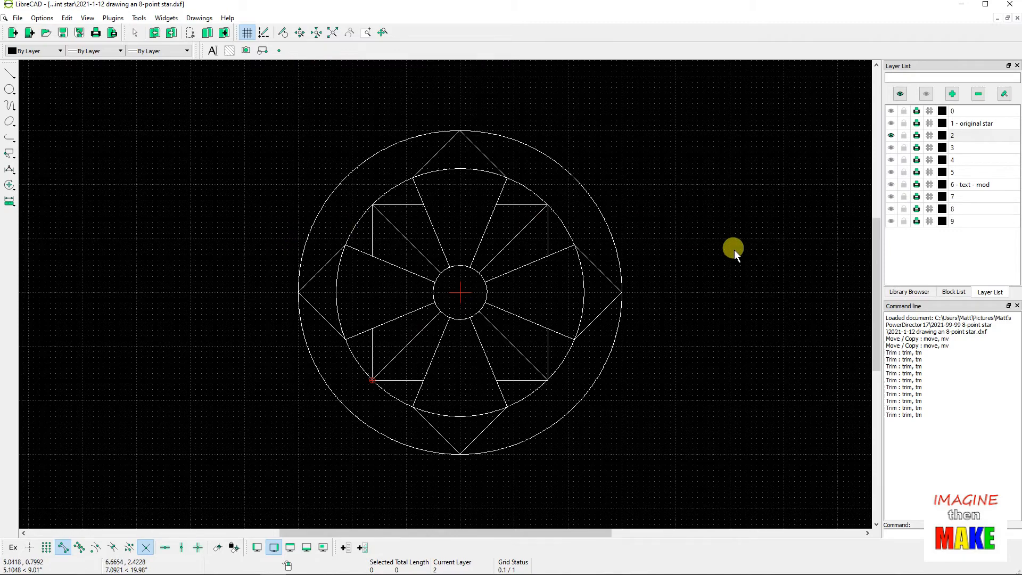
Compare the original star on layer 1 with the modified design on layer 2 by displaying each layer alone.
{"action": "left_click", "coordinate": [891, 135]}
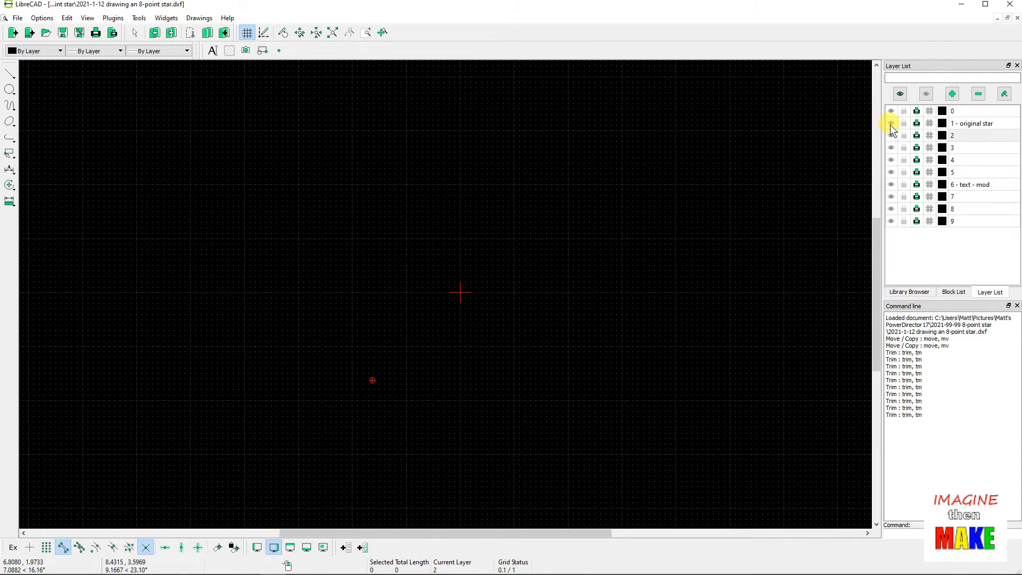
{"action": "left_click", "coordinate": [890, 124]}
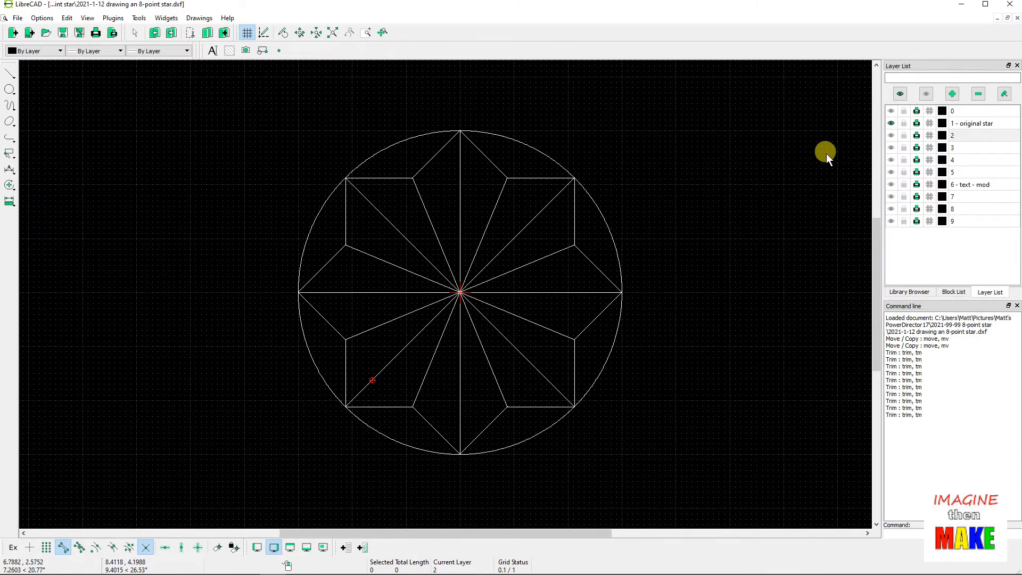
{"action": "left_click", "coordinate": [894, 125]}
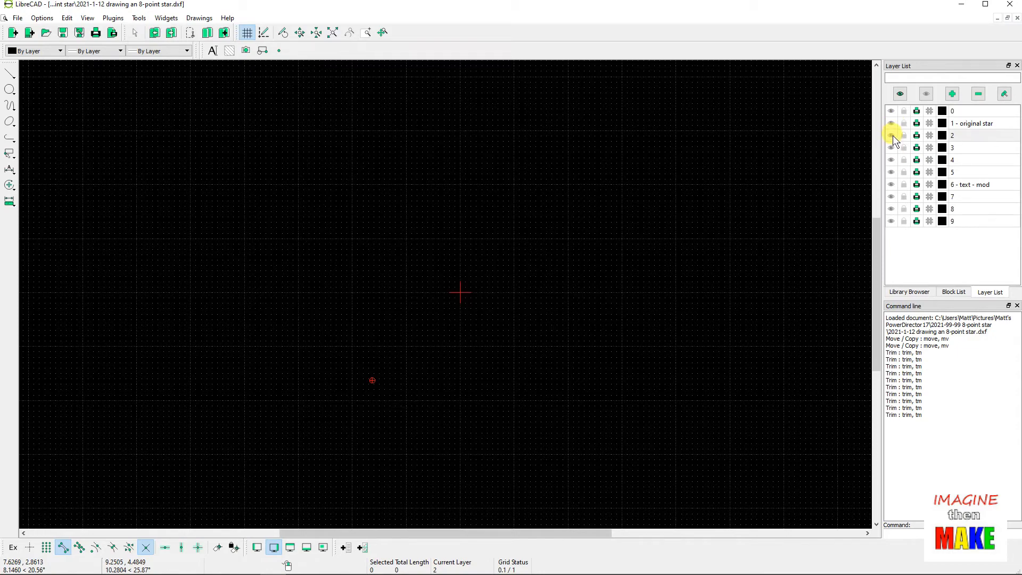
{"action": "left_click", "coordinate": [892, 136]}
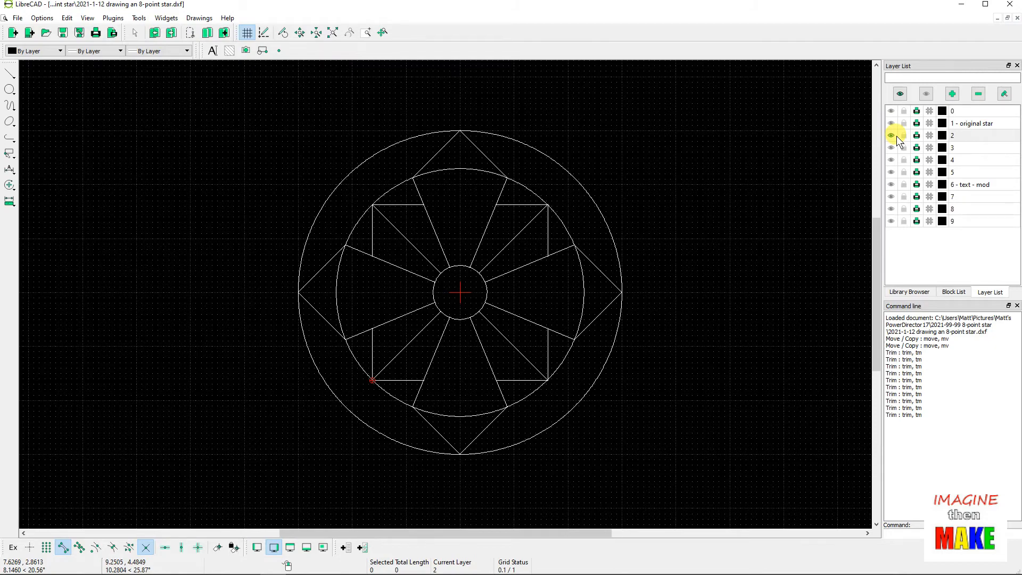
Hide layer 2 and show the star copy on layer 7.
{"action": "left_click", "coordinate": [896, 136]}
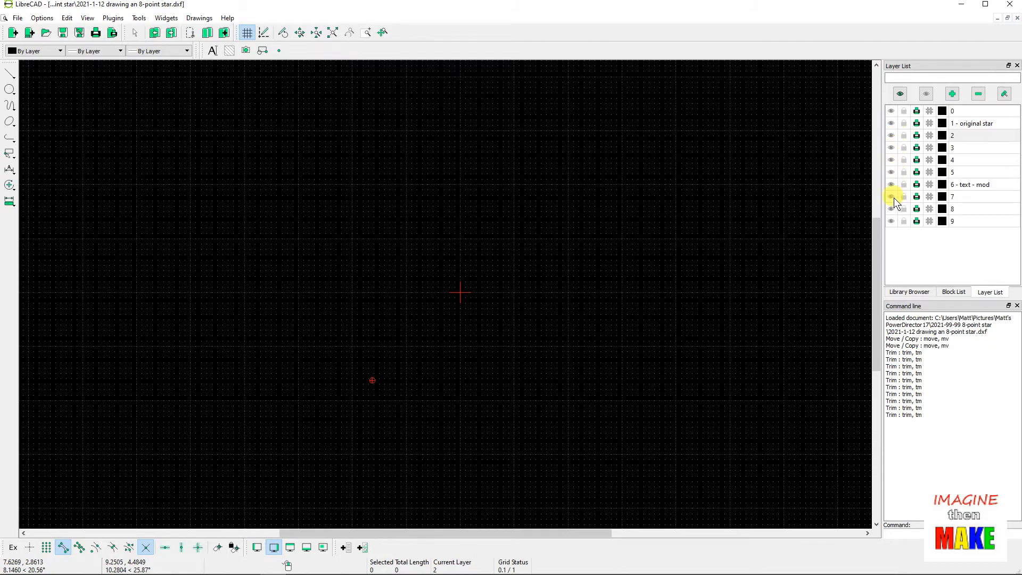
{"action": "left_click", "coordinate": [891, 197]}
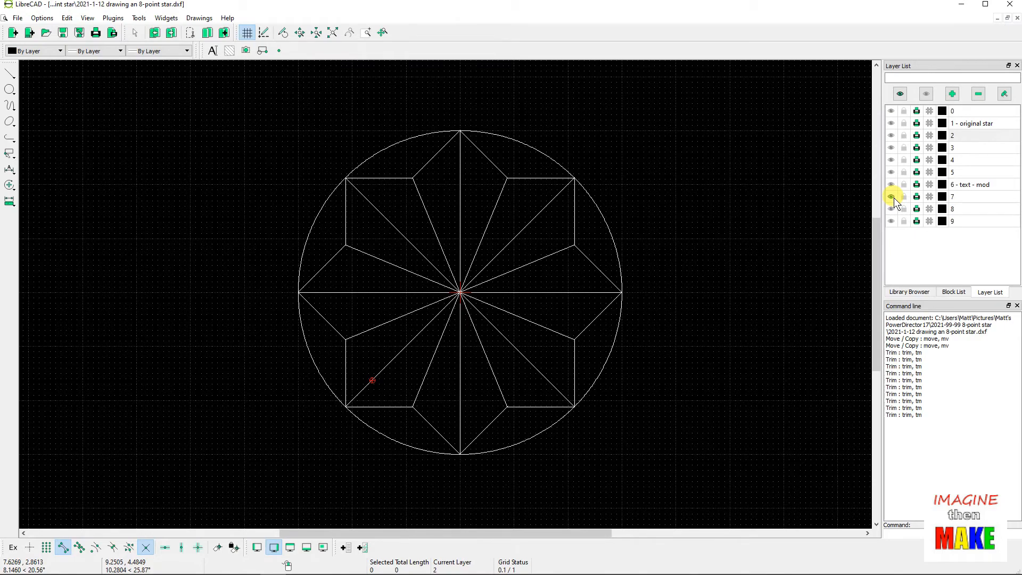
Hide layer 7, compare the designs on layers 8 and 9 by switching between them, and leave both layers hidden.
{"action": "left_click", "coordinate": [892, 196]}
{"action": "left_click", "coordinate": [890, 208]}
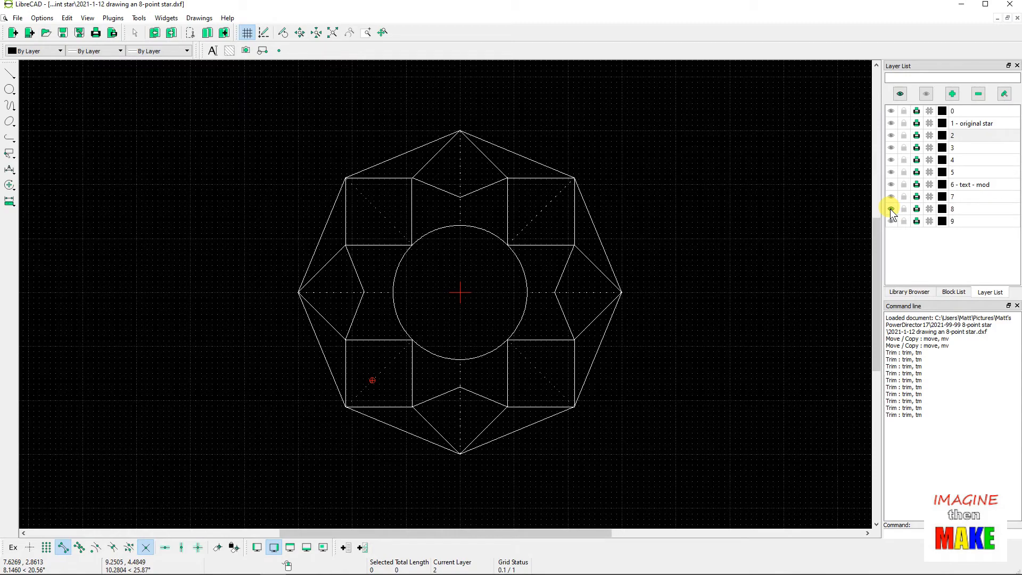
{"action": "left_click", "coordinate": [891, 209]}
{"action": "left_click", "coordinate": [890, 221]}
{"action": "left_click", "coordinate": [890, 221]}
{"action": "left_click", "coordinate": [890, 209]}
{"action": "left_click", "coordinate": [890, 221]}
{"action": "left_click", "coordinate": [890, 221]}
{"action": "left_click", "coordinate": [890, 221]}
{"action": "left_click", "coordinate": [890, 221]}
{"action": "left_click", "coordinate": [890, 208]}
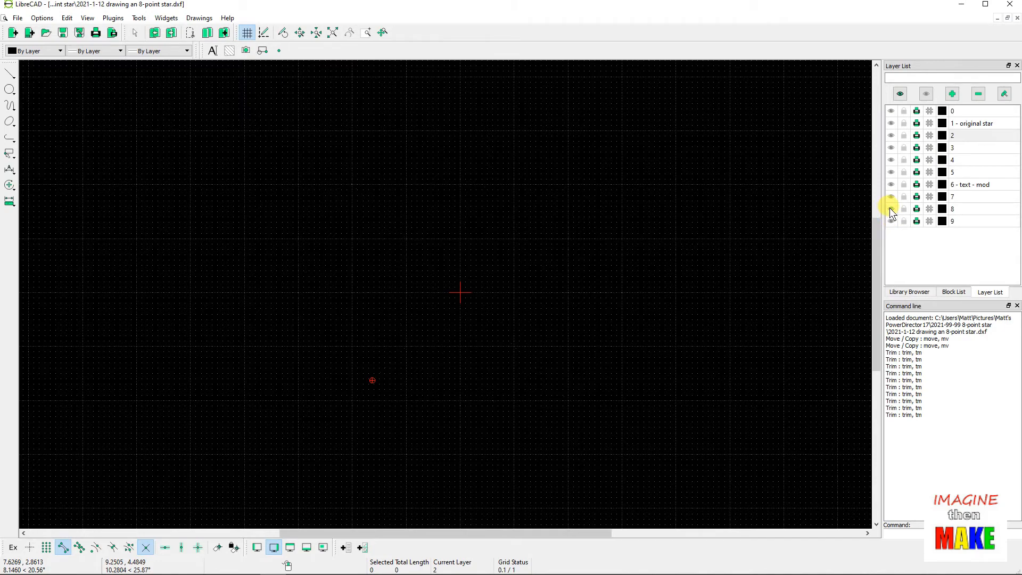
Overlay the original star on layer 1 with layers 8, 9 and 2, and hide layers 8 and 9 again.
{"action": "left_click", "coordinate": [890, 123]}
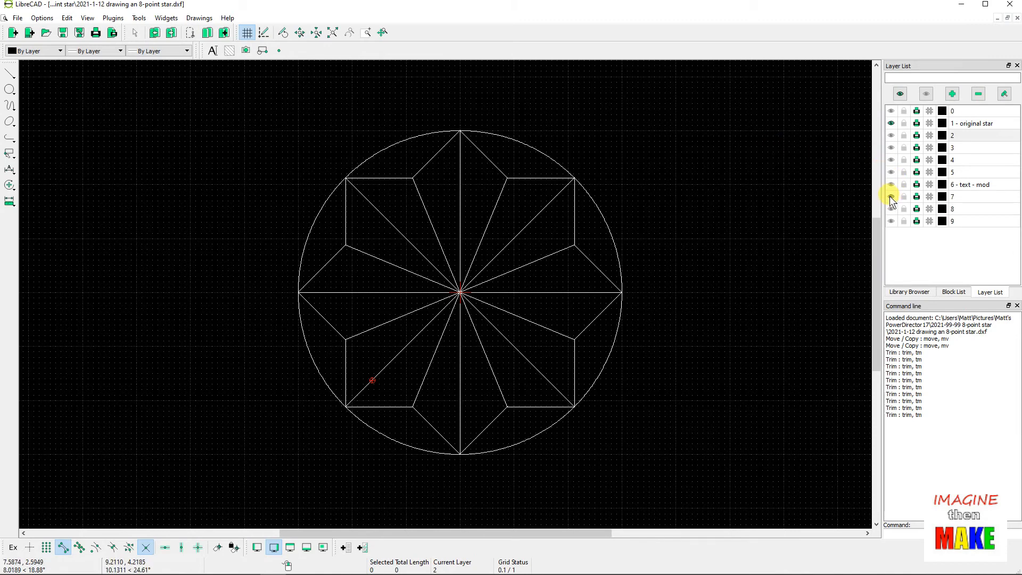
{"action": "left_click", "coordinate": [891, 209]}
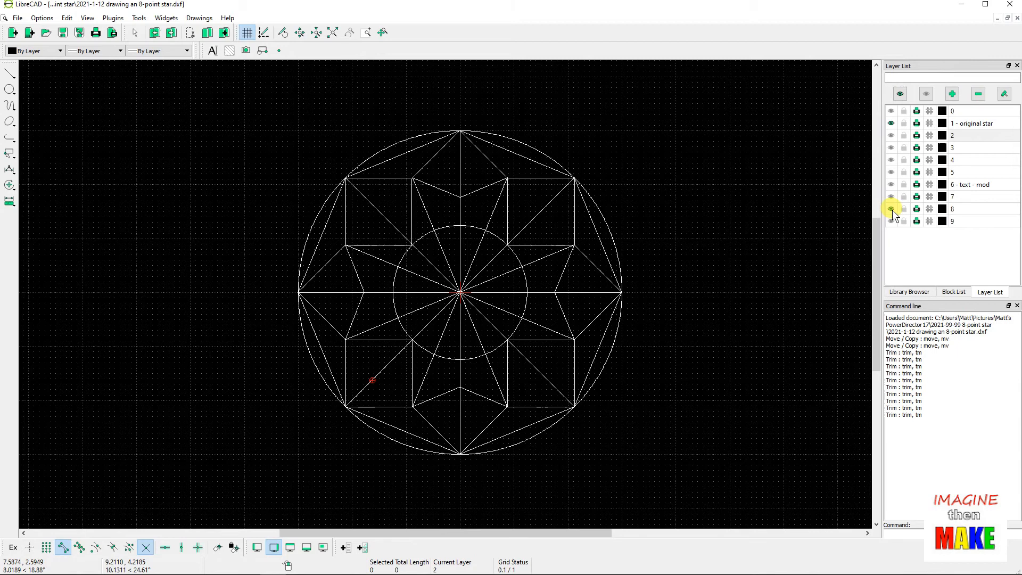
{"action": "left_click", "coordinate": [891, 221]}
{"action": "left_click", "coordinate": [891, 135]}
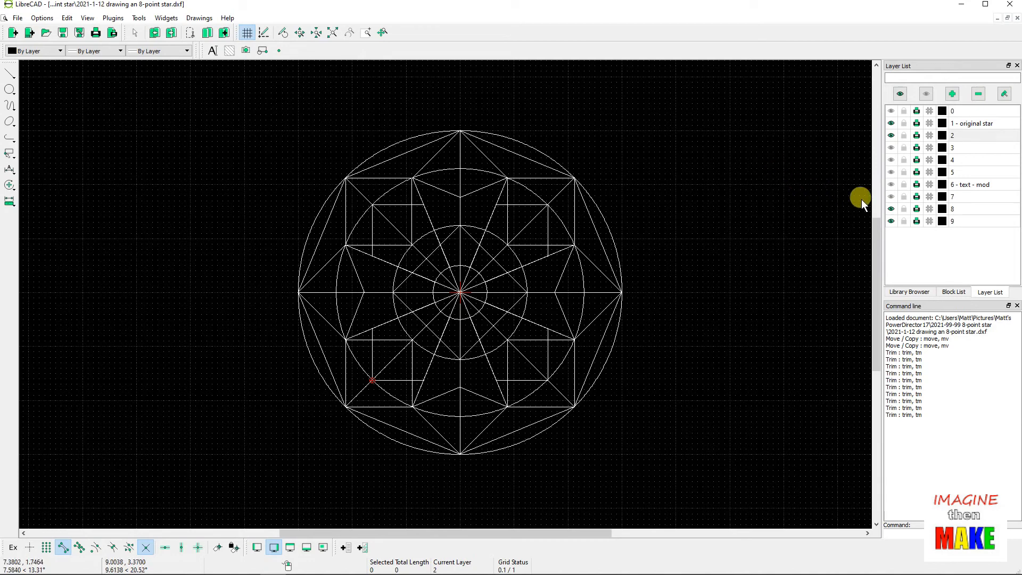
{"action": "left_click", "coordinate": [891, 209]}
{"action": "left_click", "coordinate": [891, 221]}
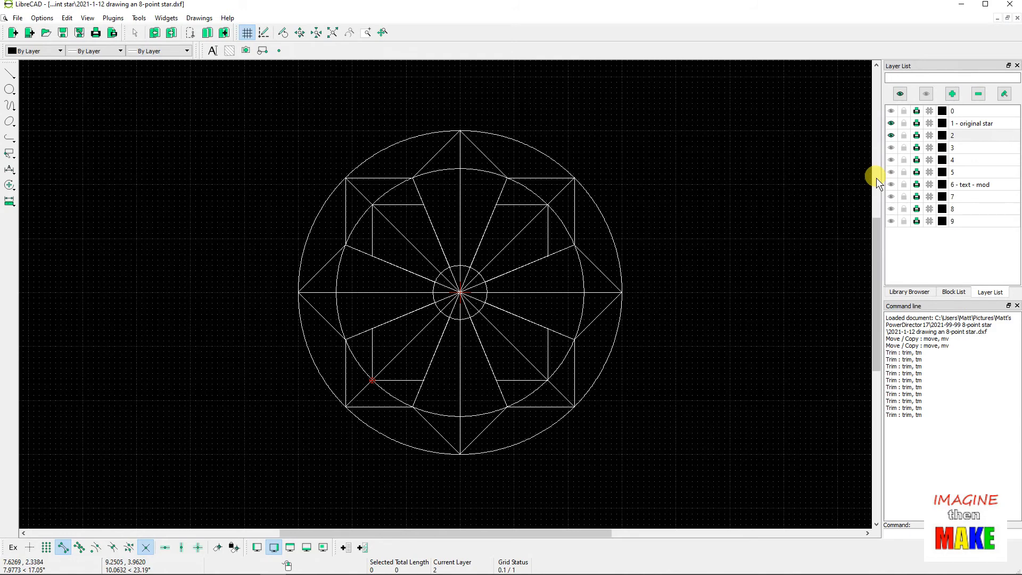
Show layer 8, hide layer 2, and compare with and without the original star, leaving only layer 8 displayed.
{"action": "left_click", "coordinate": [890, 209]}
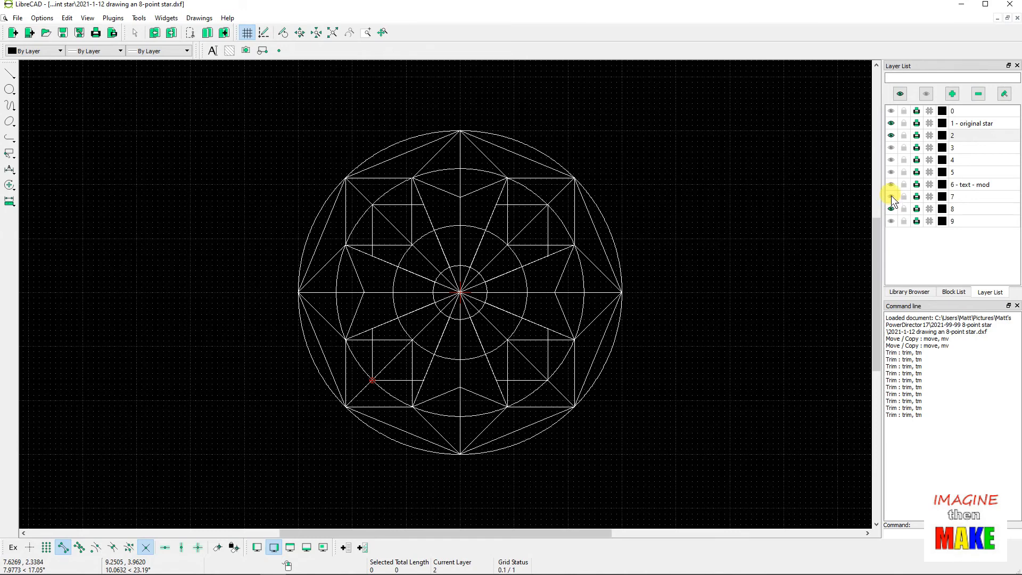
{"action": "left_click", "coordinate": [890, 135]}
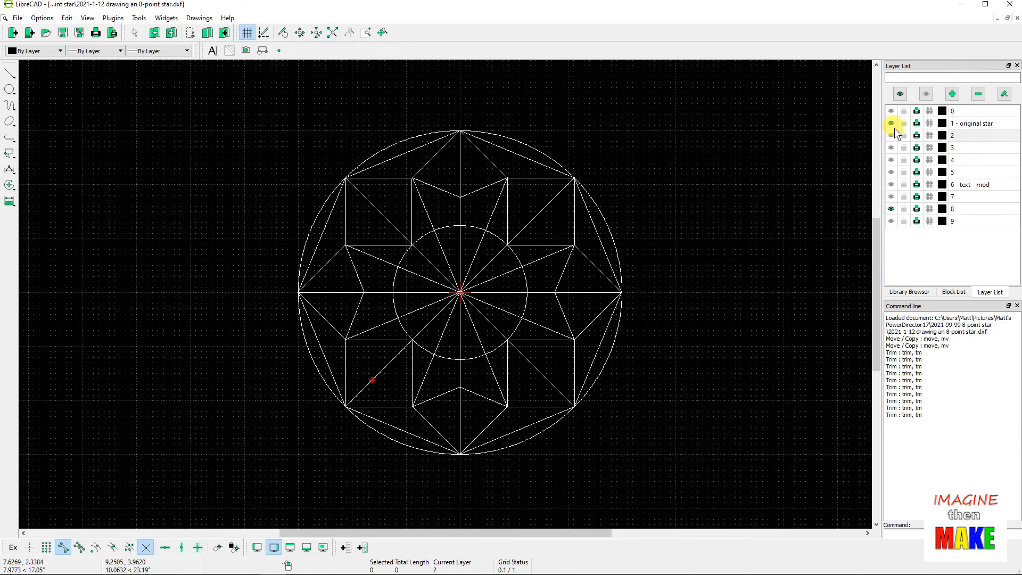
{"action": "left_click", "coordinate": [892, 124]}
{"action": "left_click", "coordinate": [892, 123]}
{"action": "left_click", "coordinate": [892, 124]}
{"action": "left_click", "coordinate": [892, 124]}
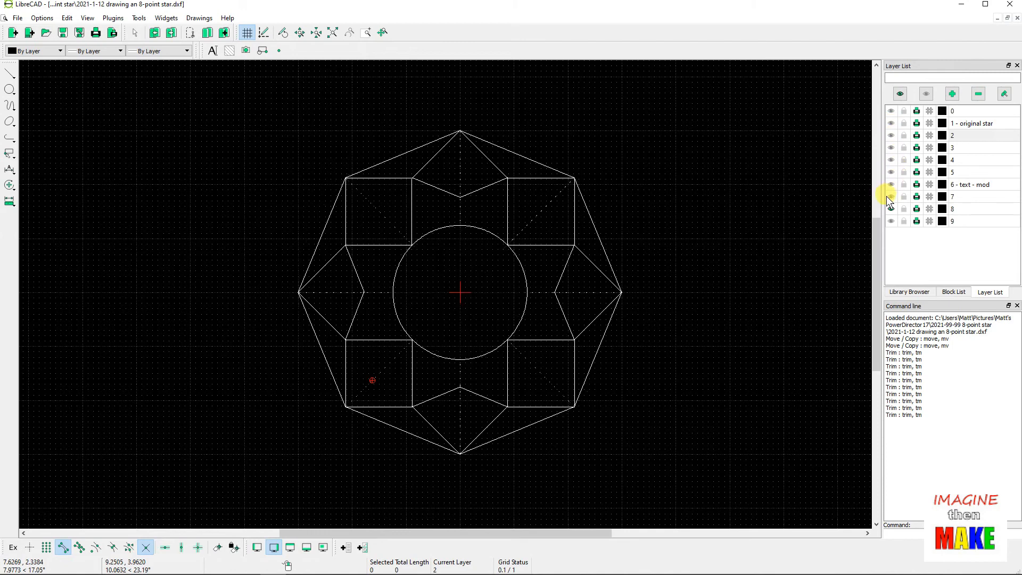